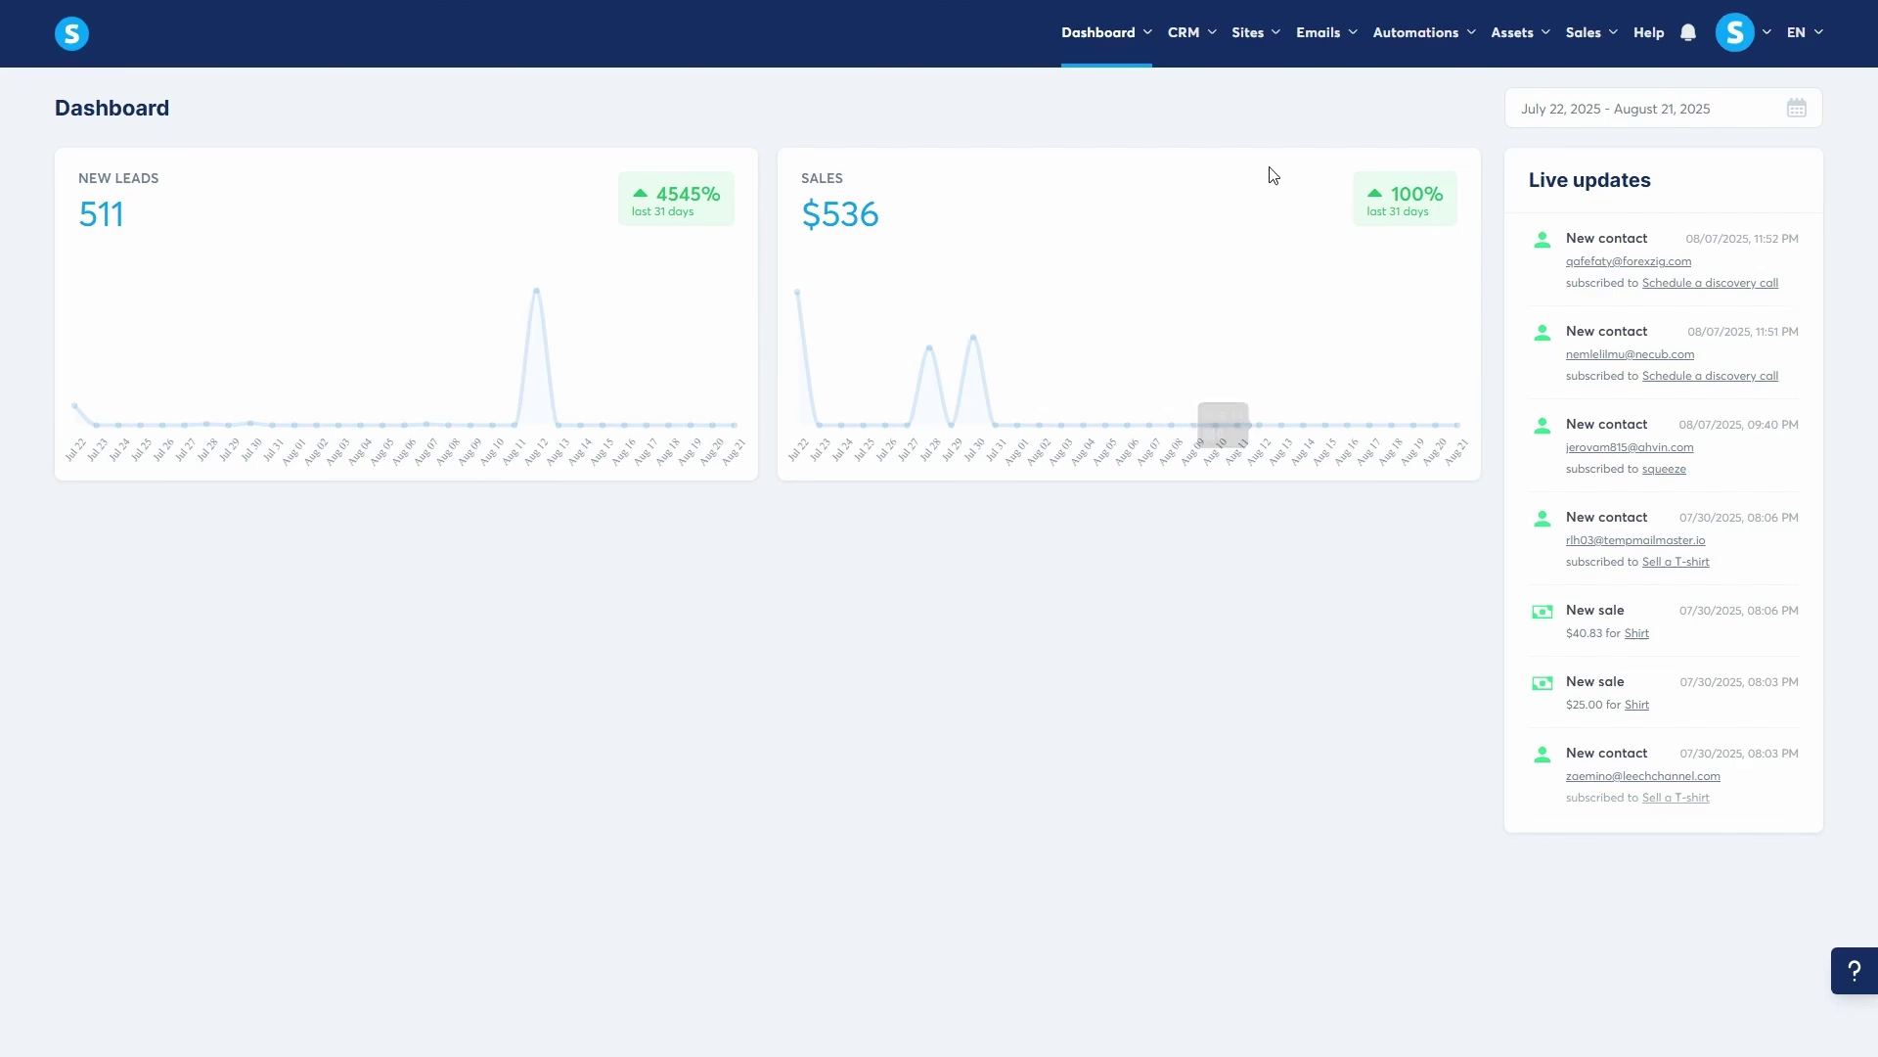
Start creating a new store from the Digital stores list
mouse_move(1274, 39)
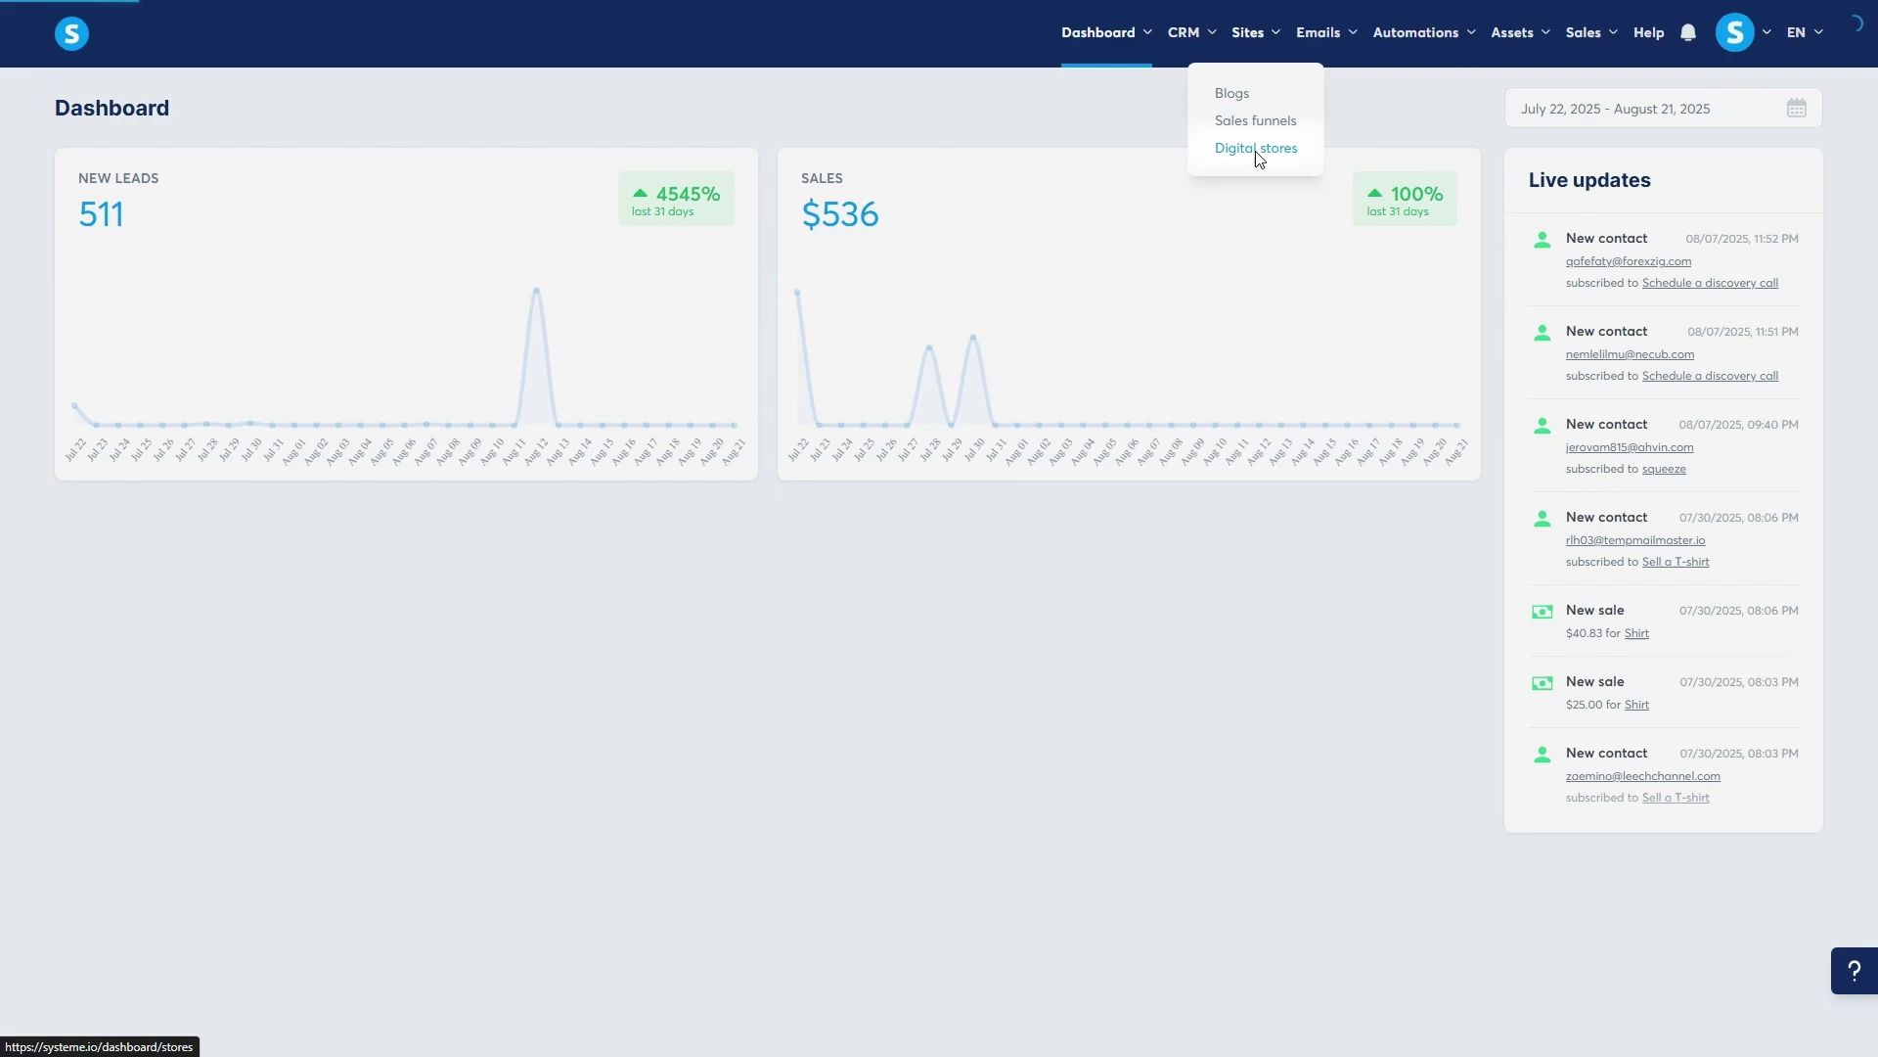
left_click(1256, 149)
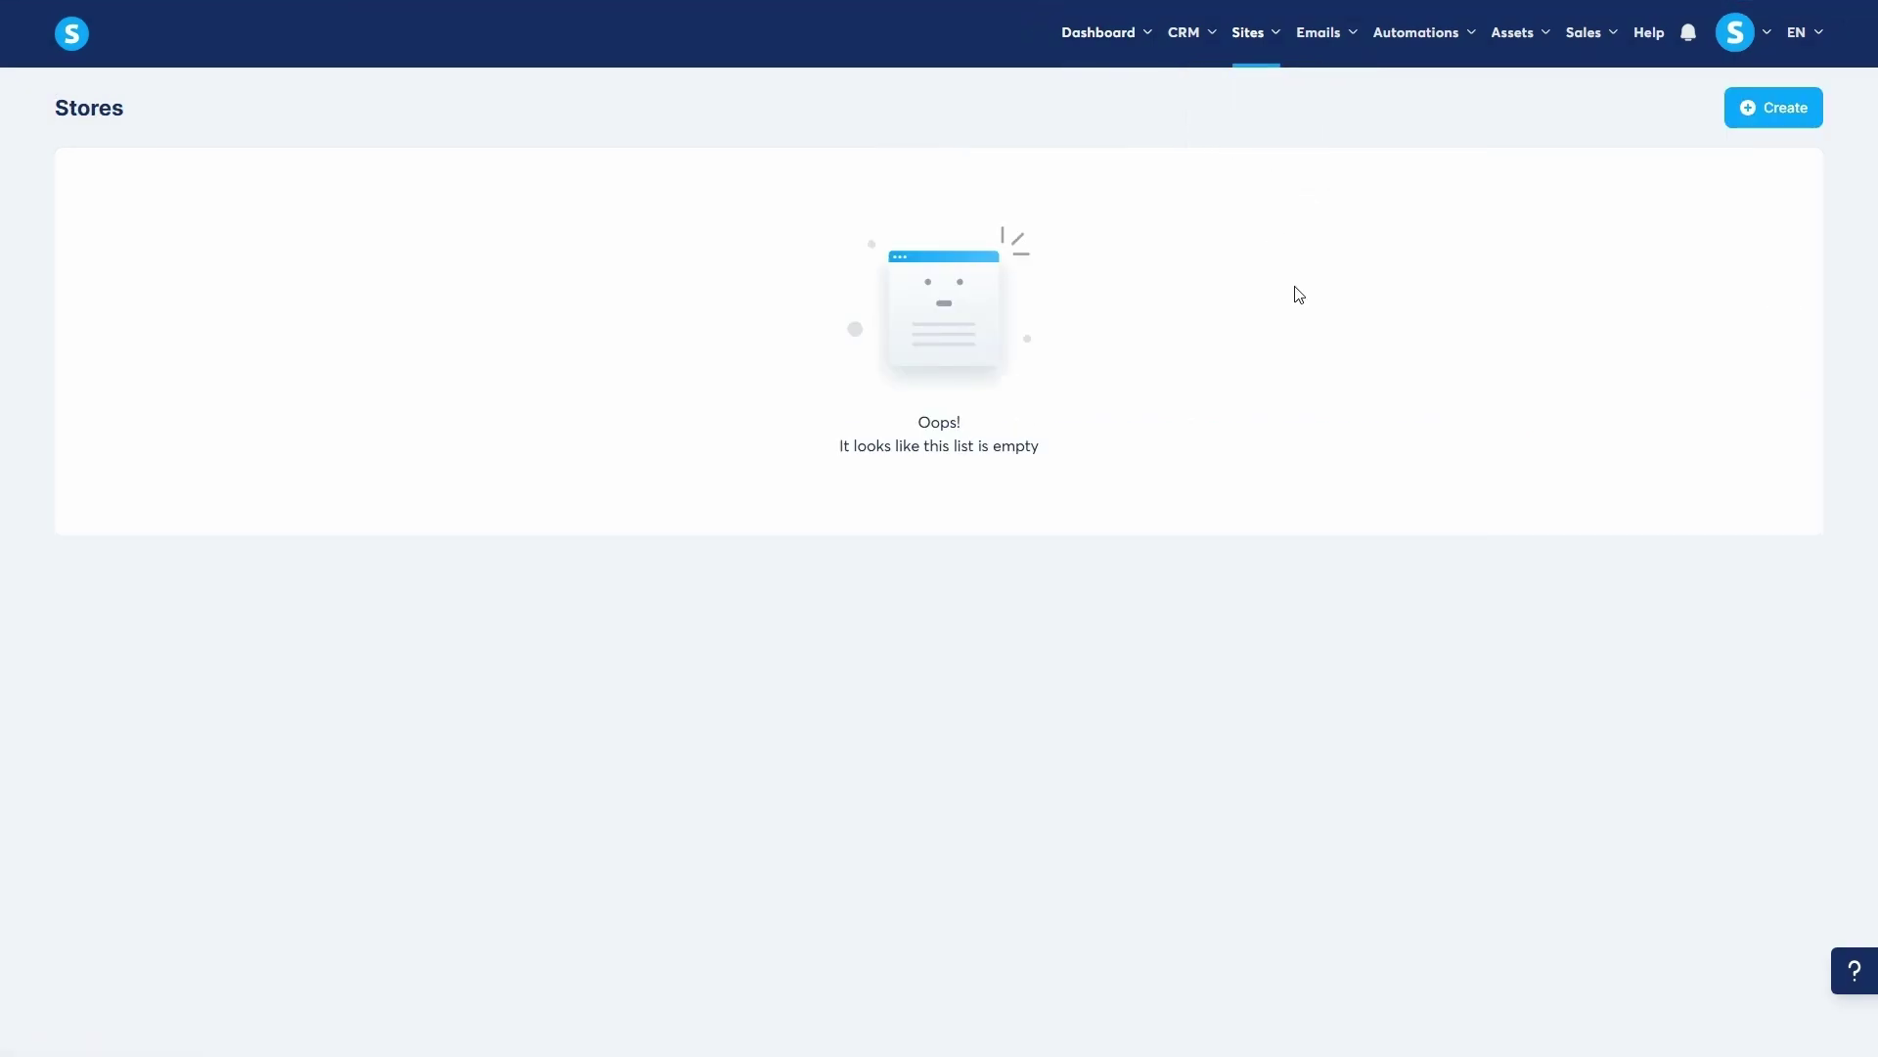
left_click(1750, 117)
Name the store 'My store' and set its URL path to 'my-store'
left_click(861, 437)
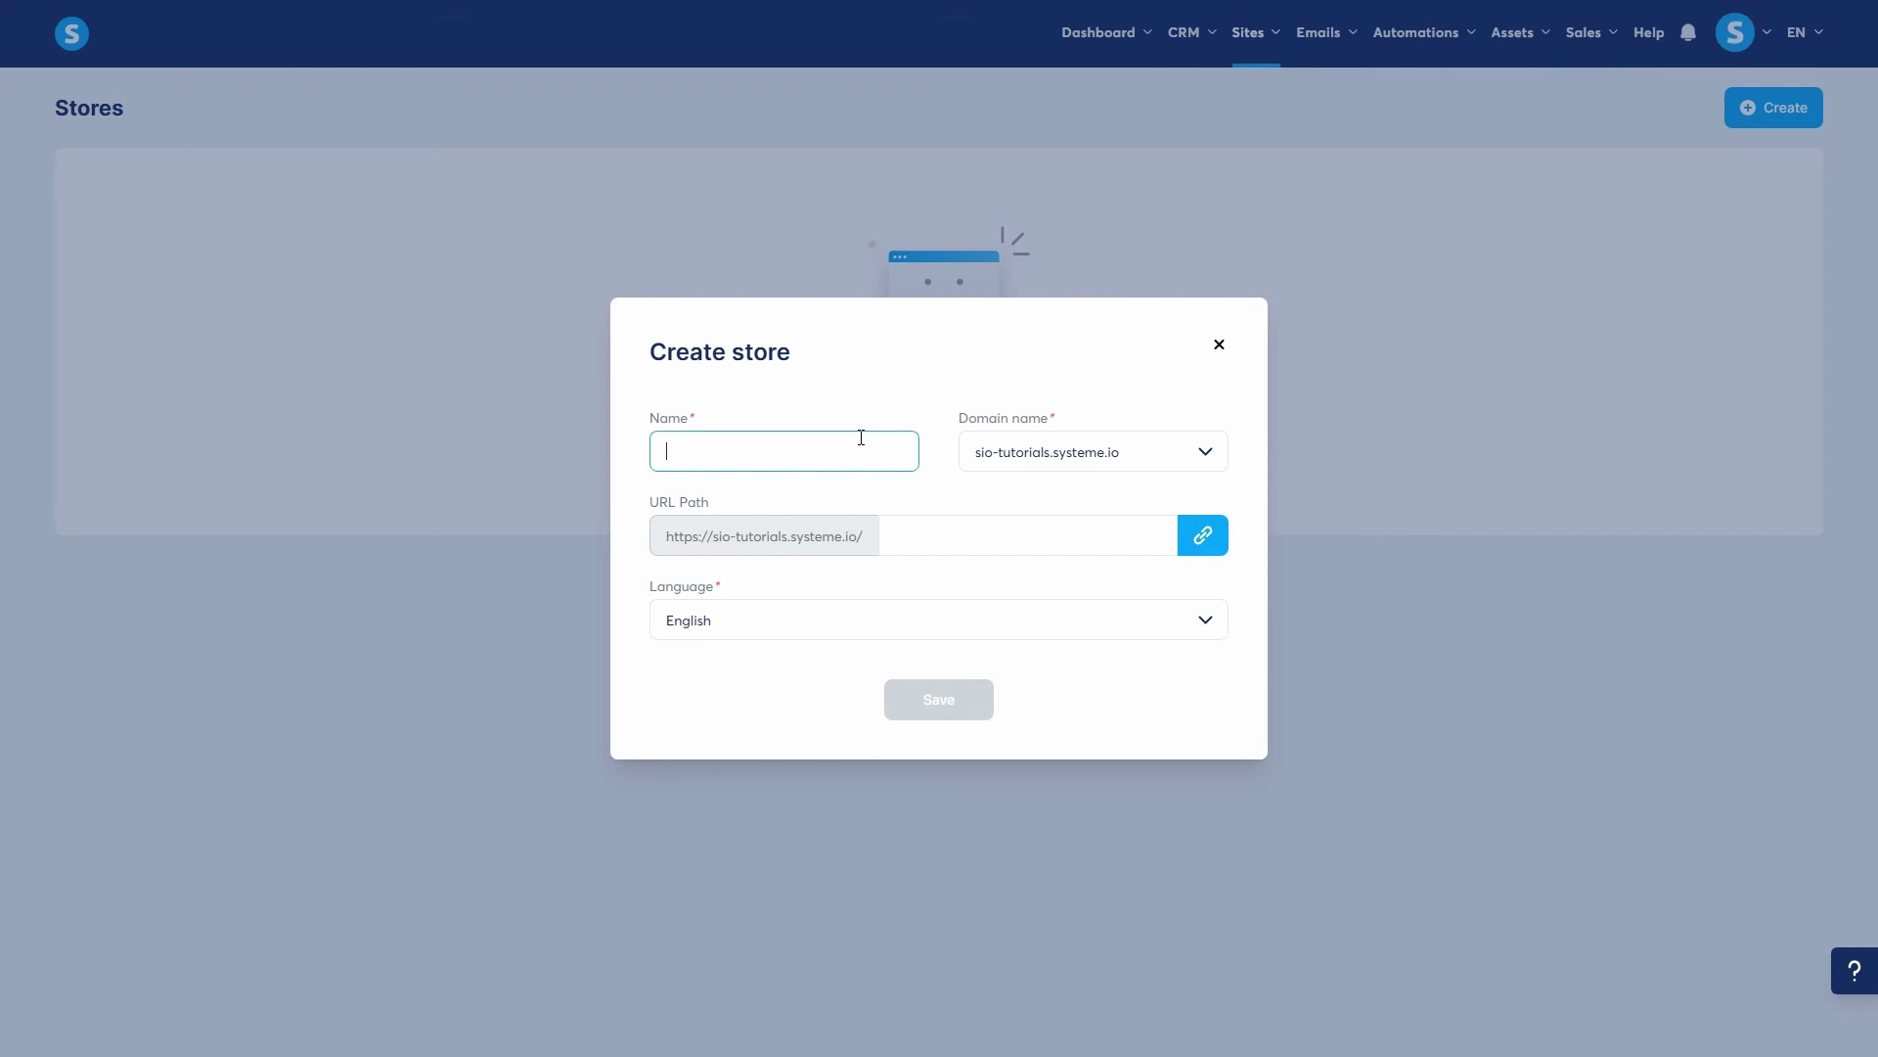
type("My store")
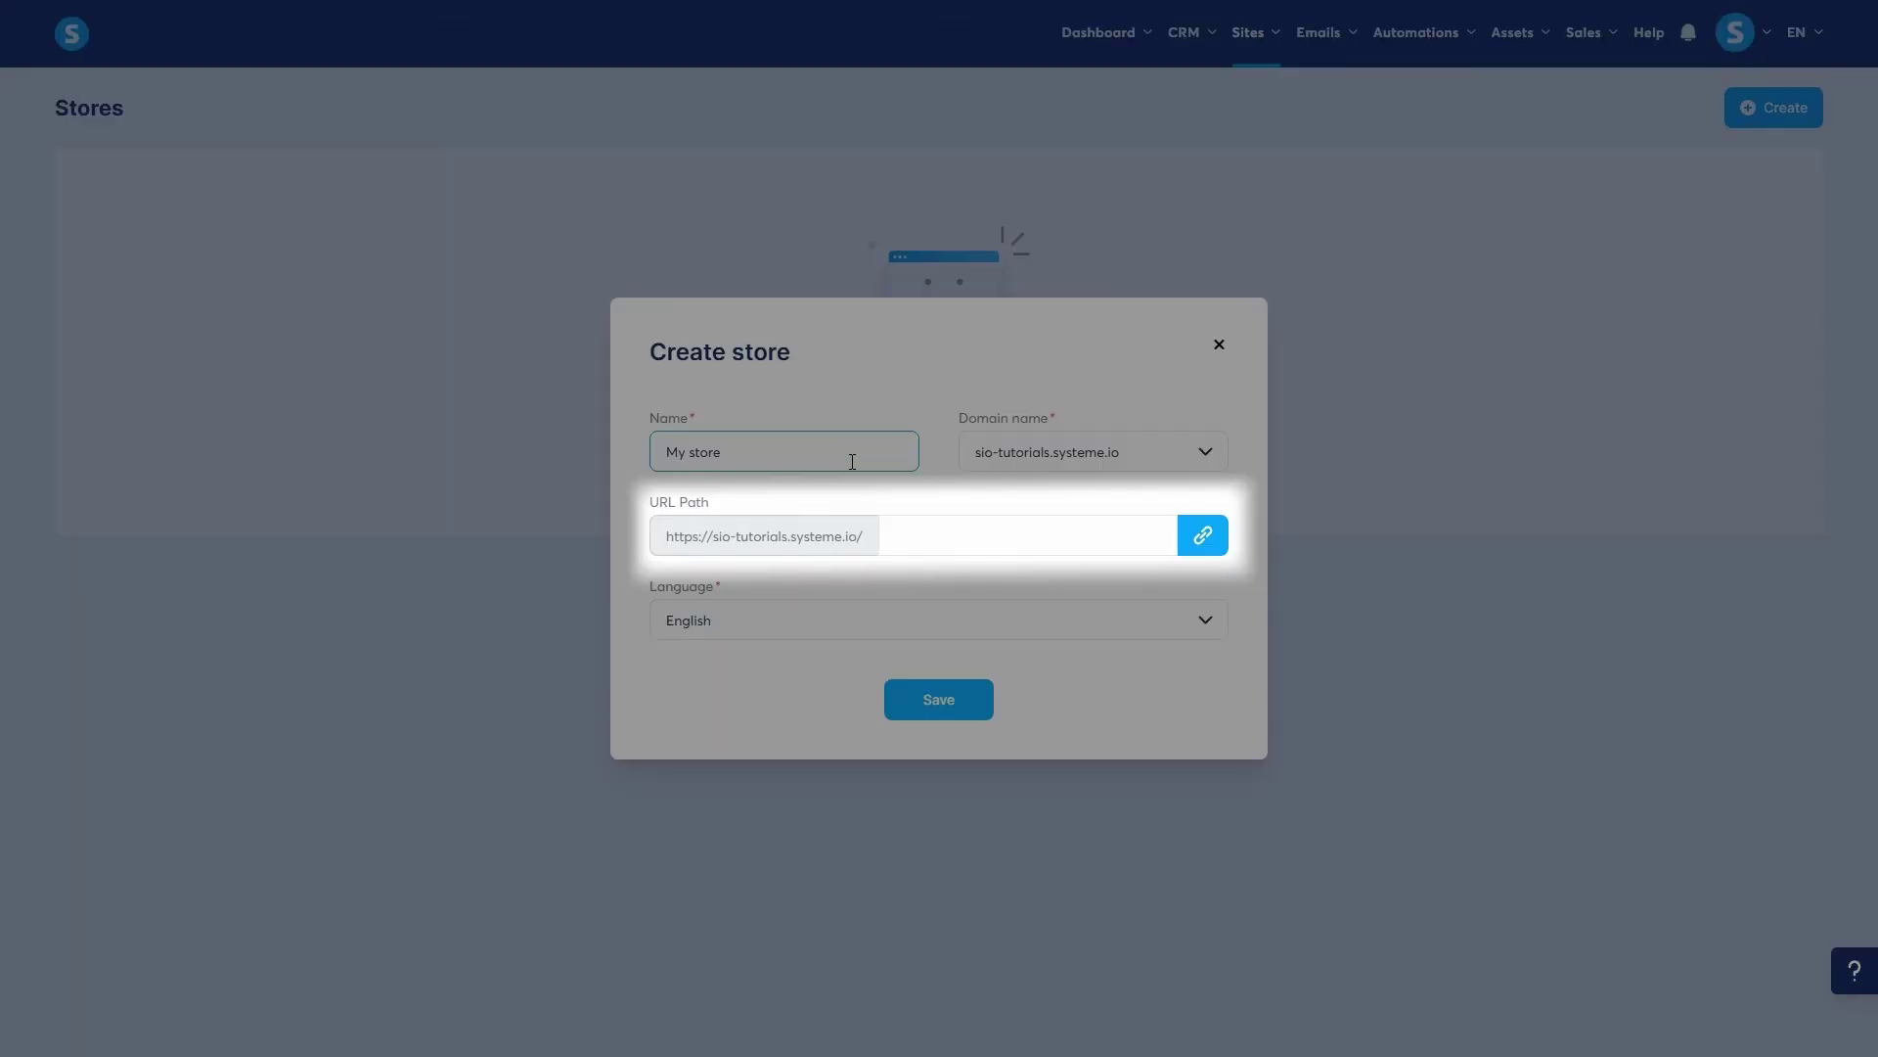
left_click(952, 537)
type("my-store")
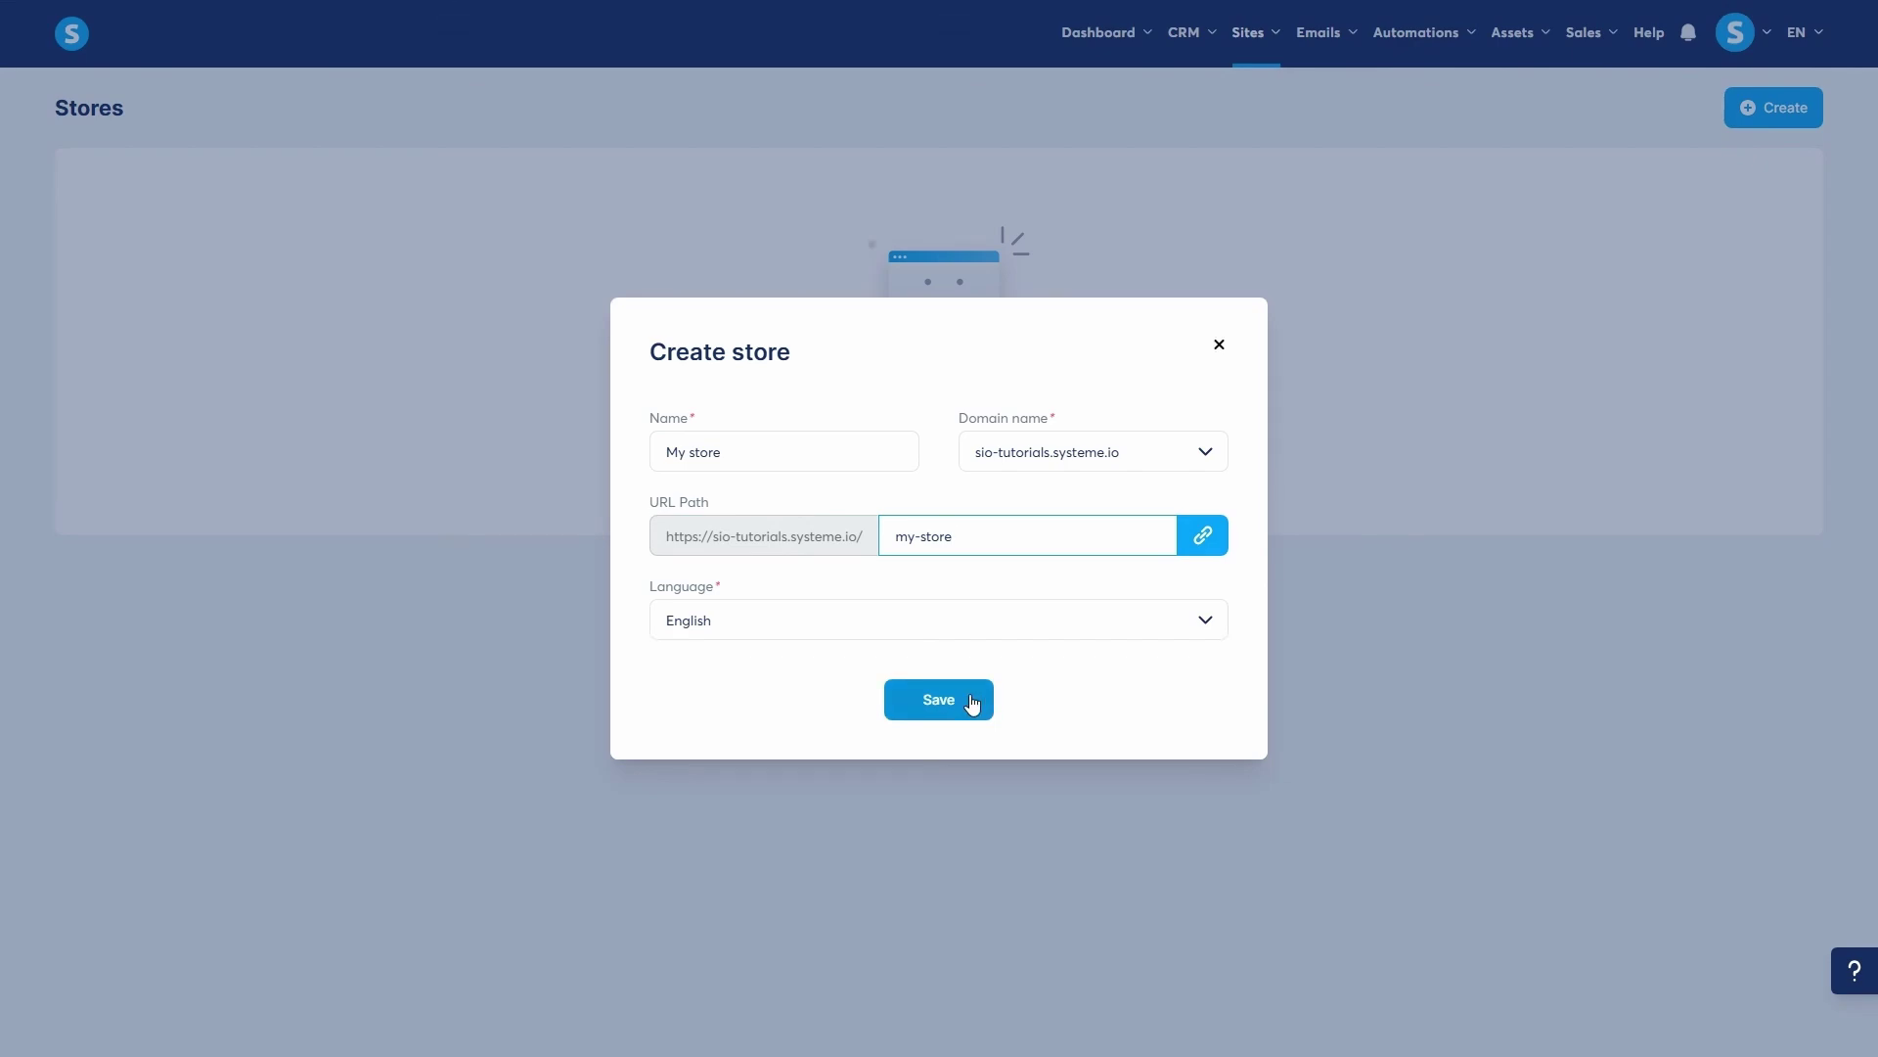
Save the store and set SIO_Logo.png as the header profile picture
left_click(973, 700)
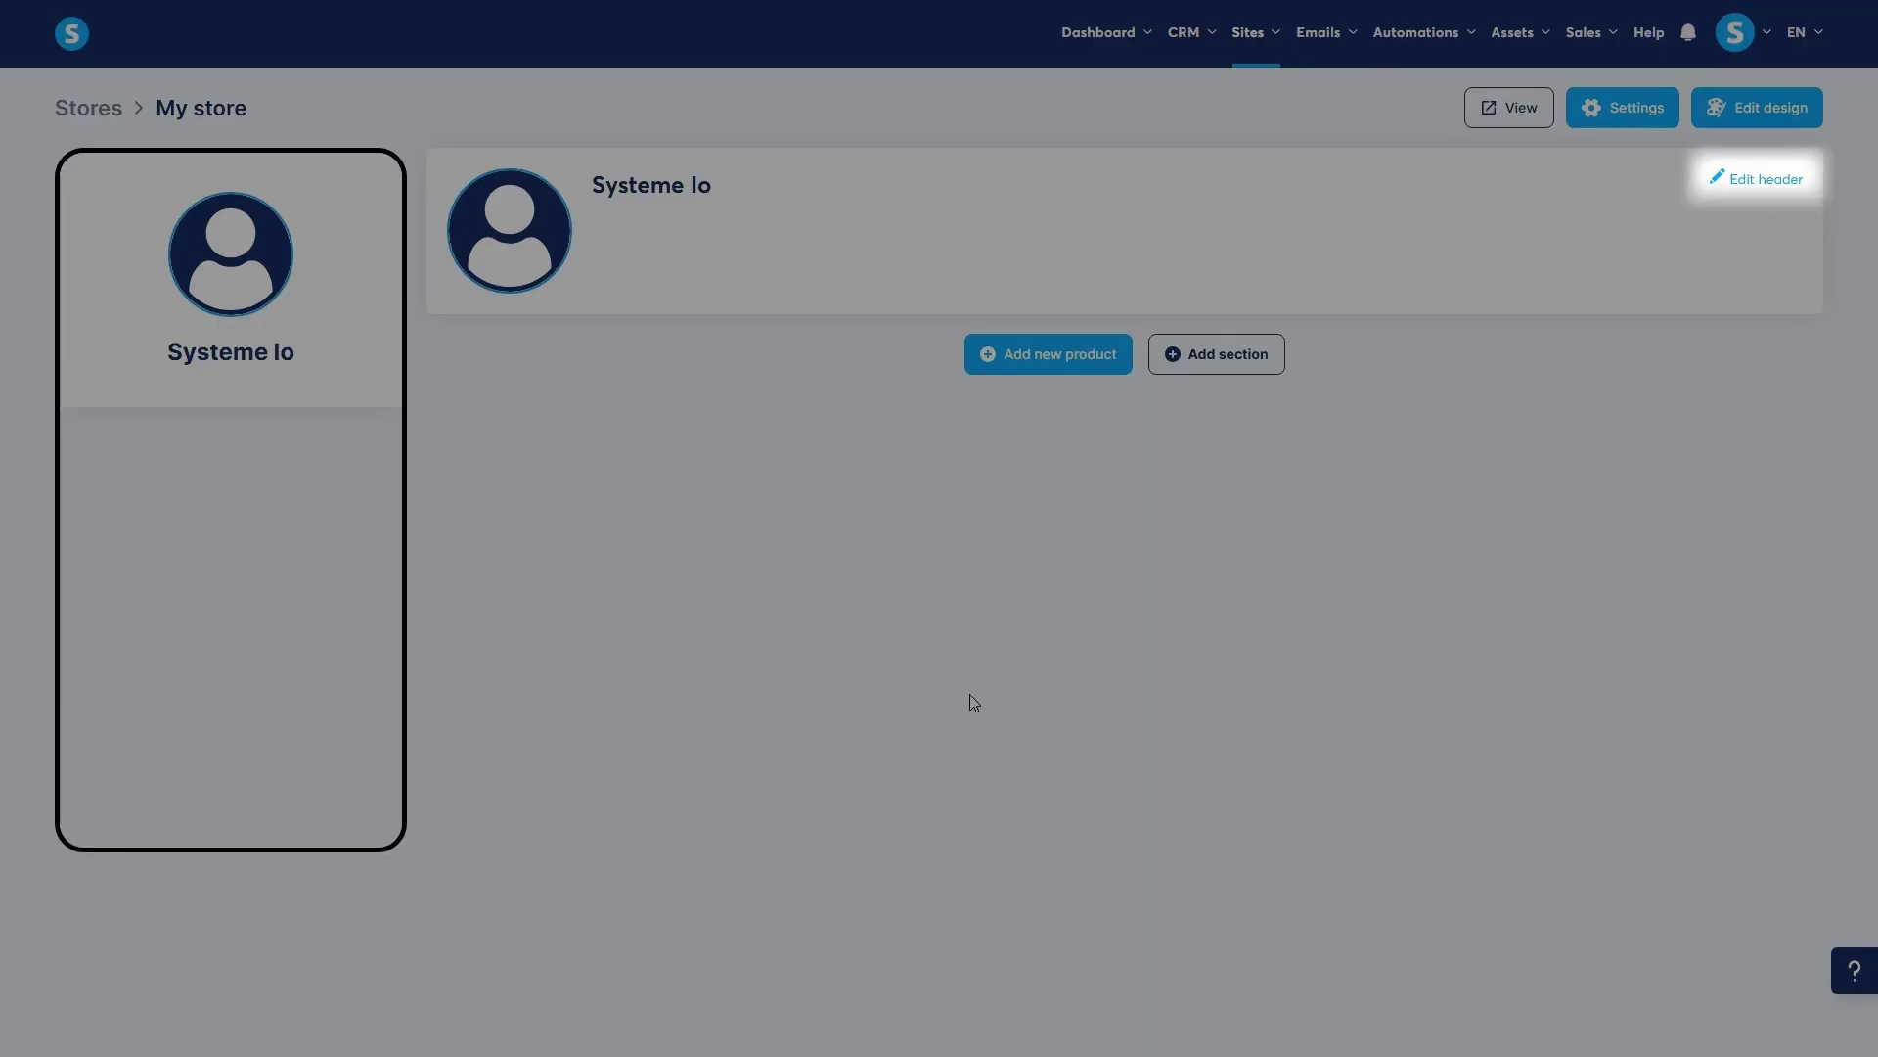
left_click(974, 702)
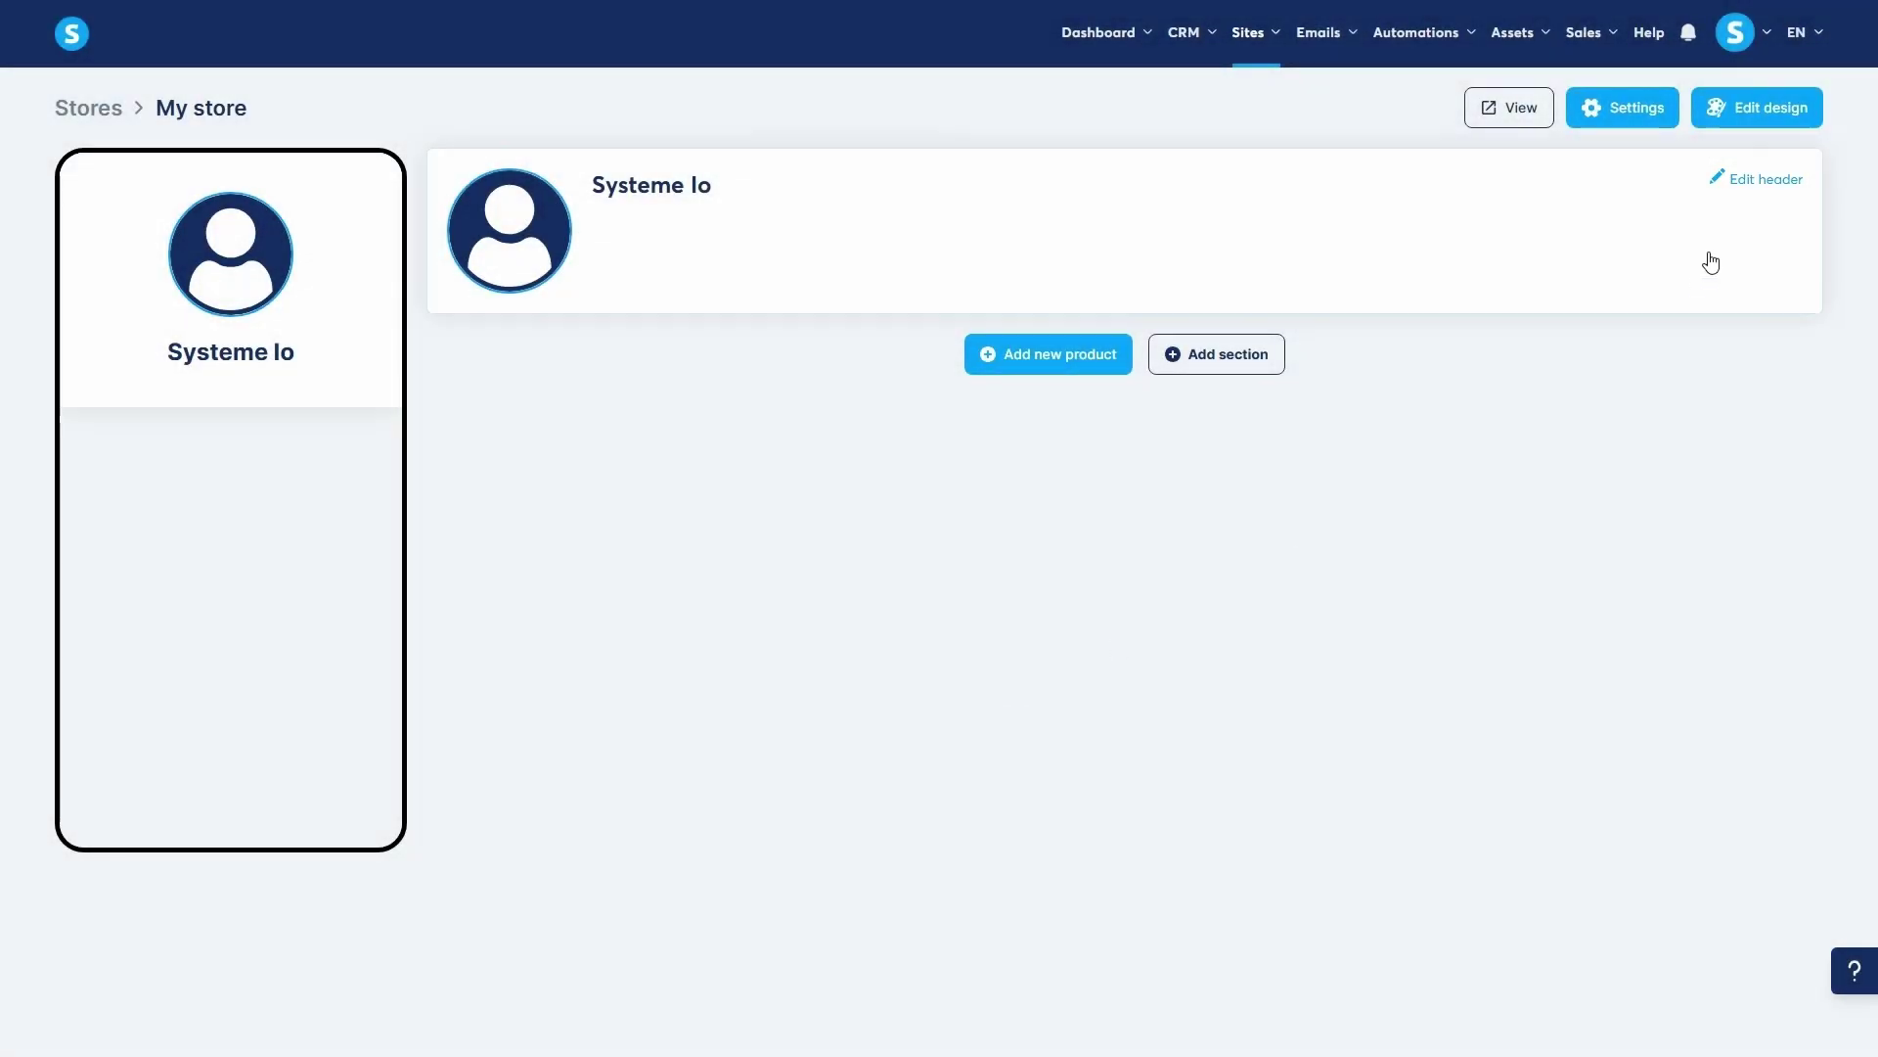
left_click(1742, 185)
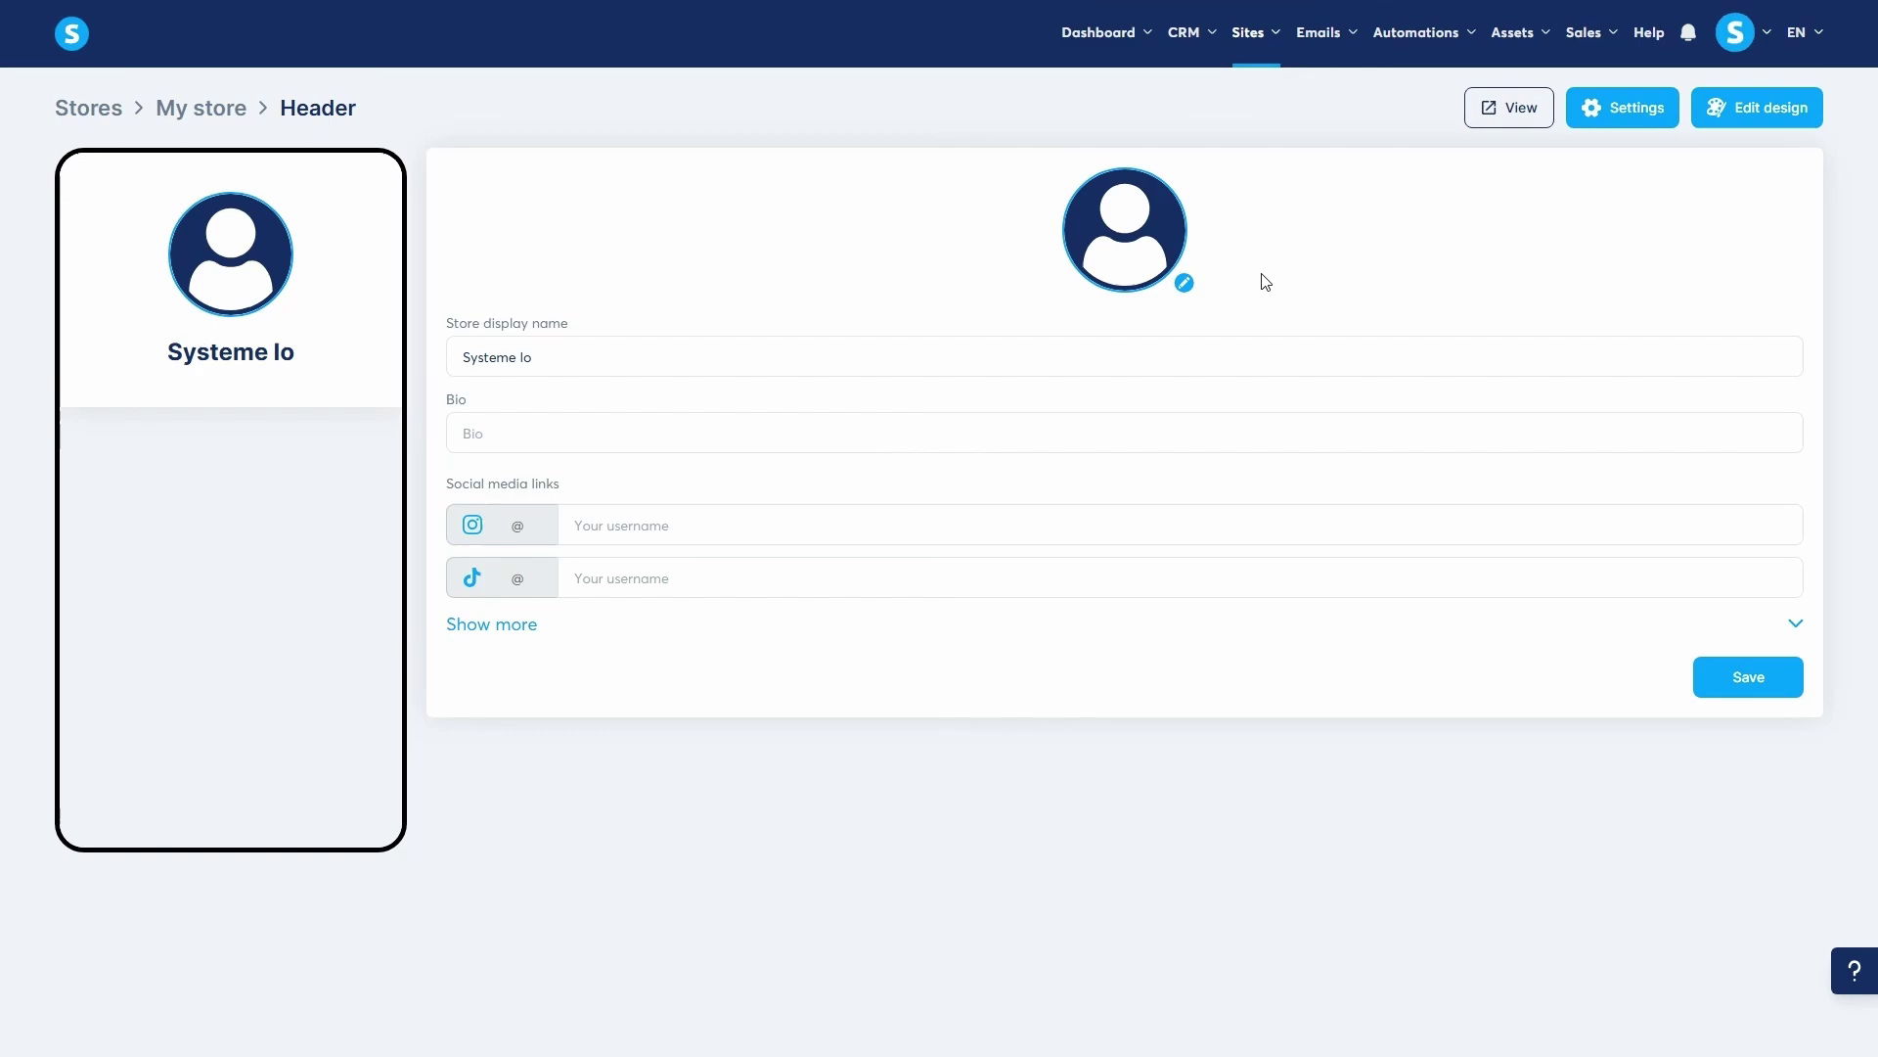
left_click(1125, 240)
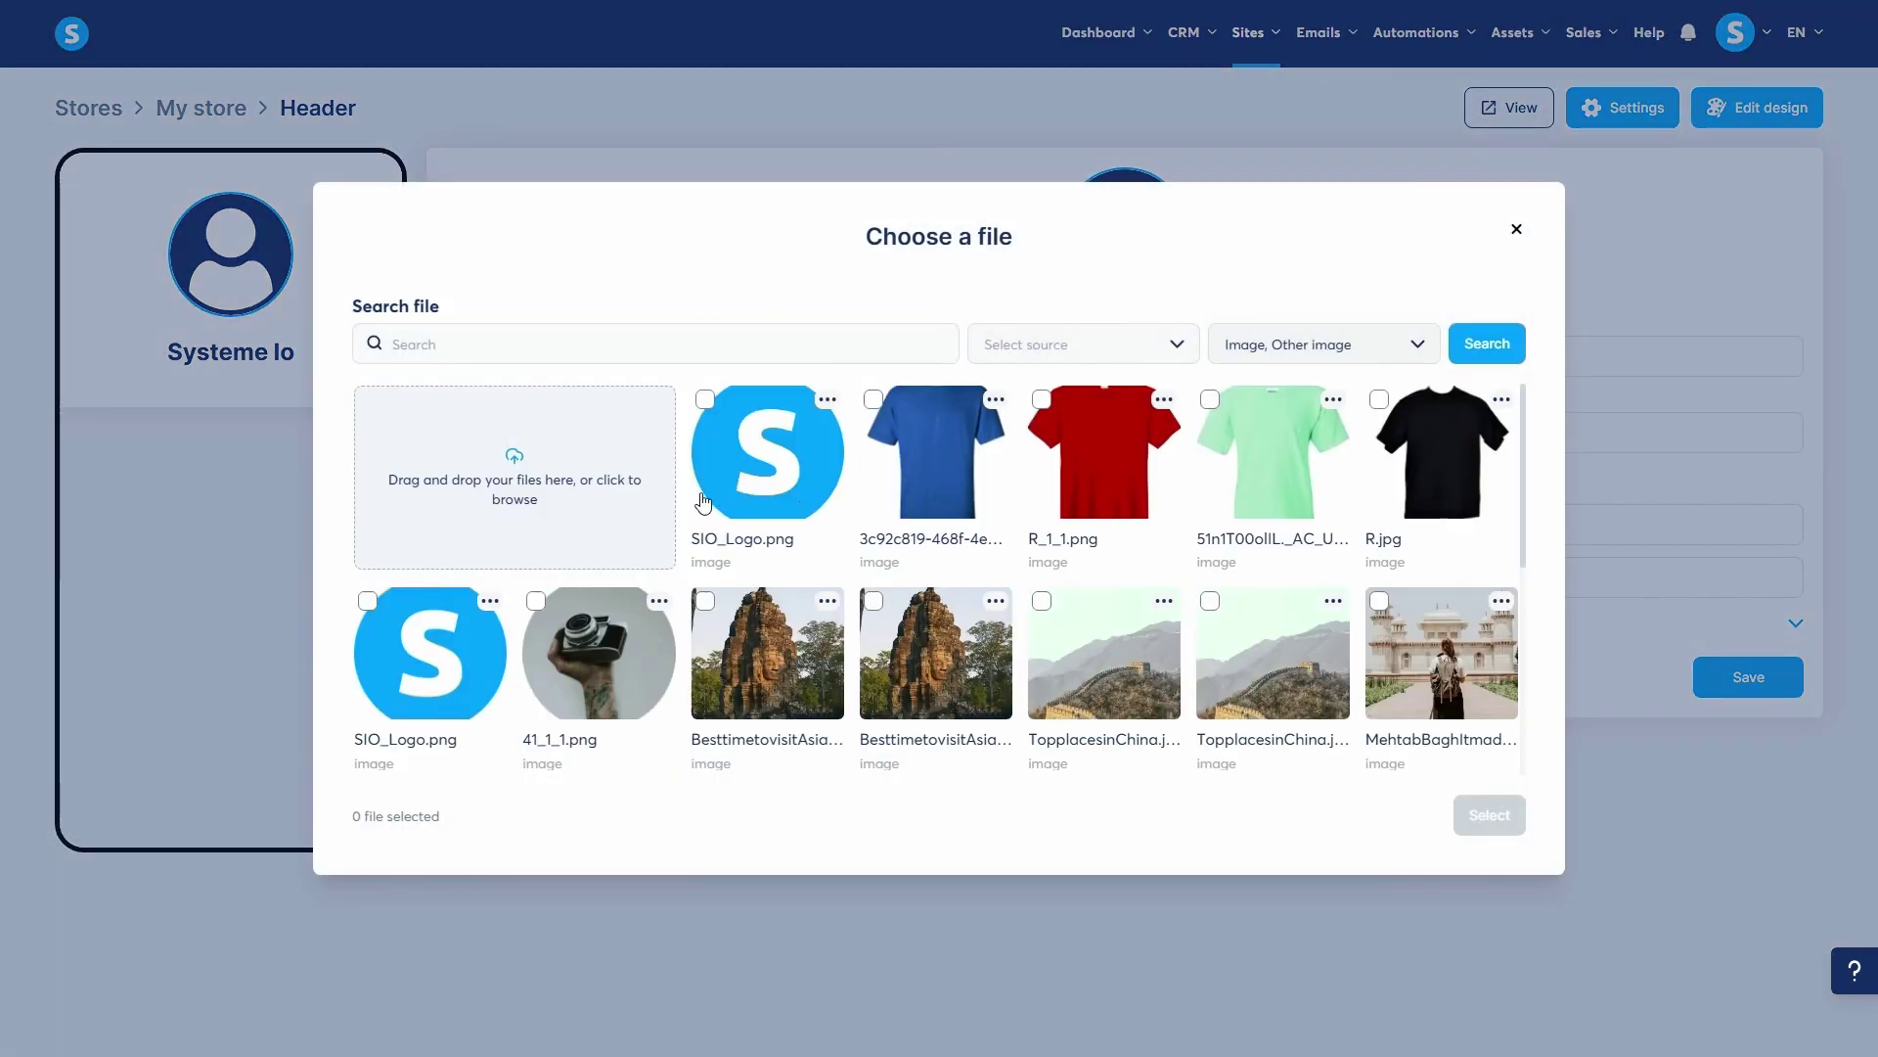
left_click(1488, 816)
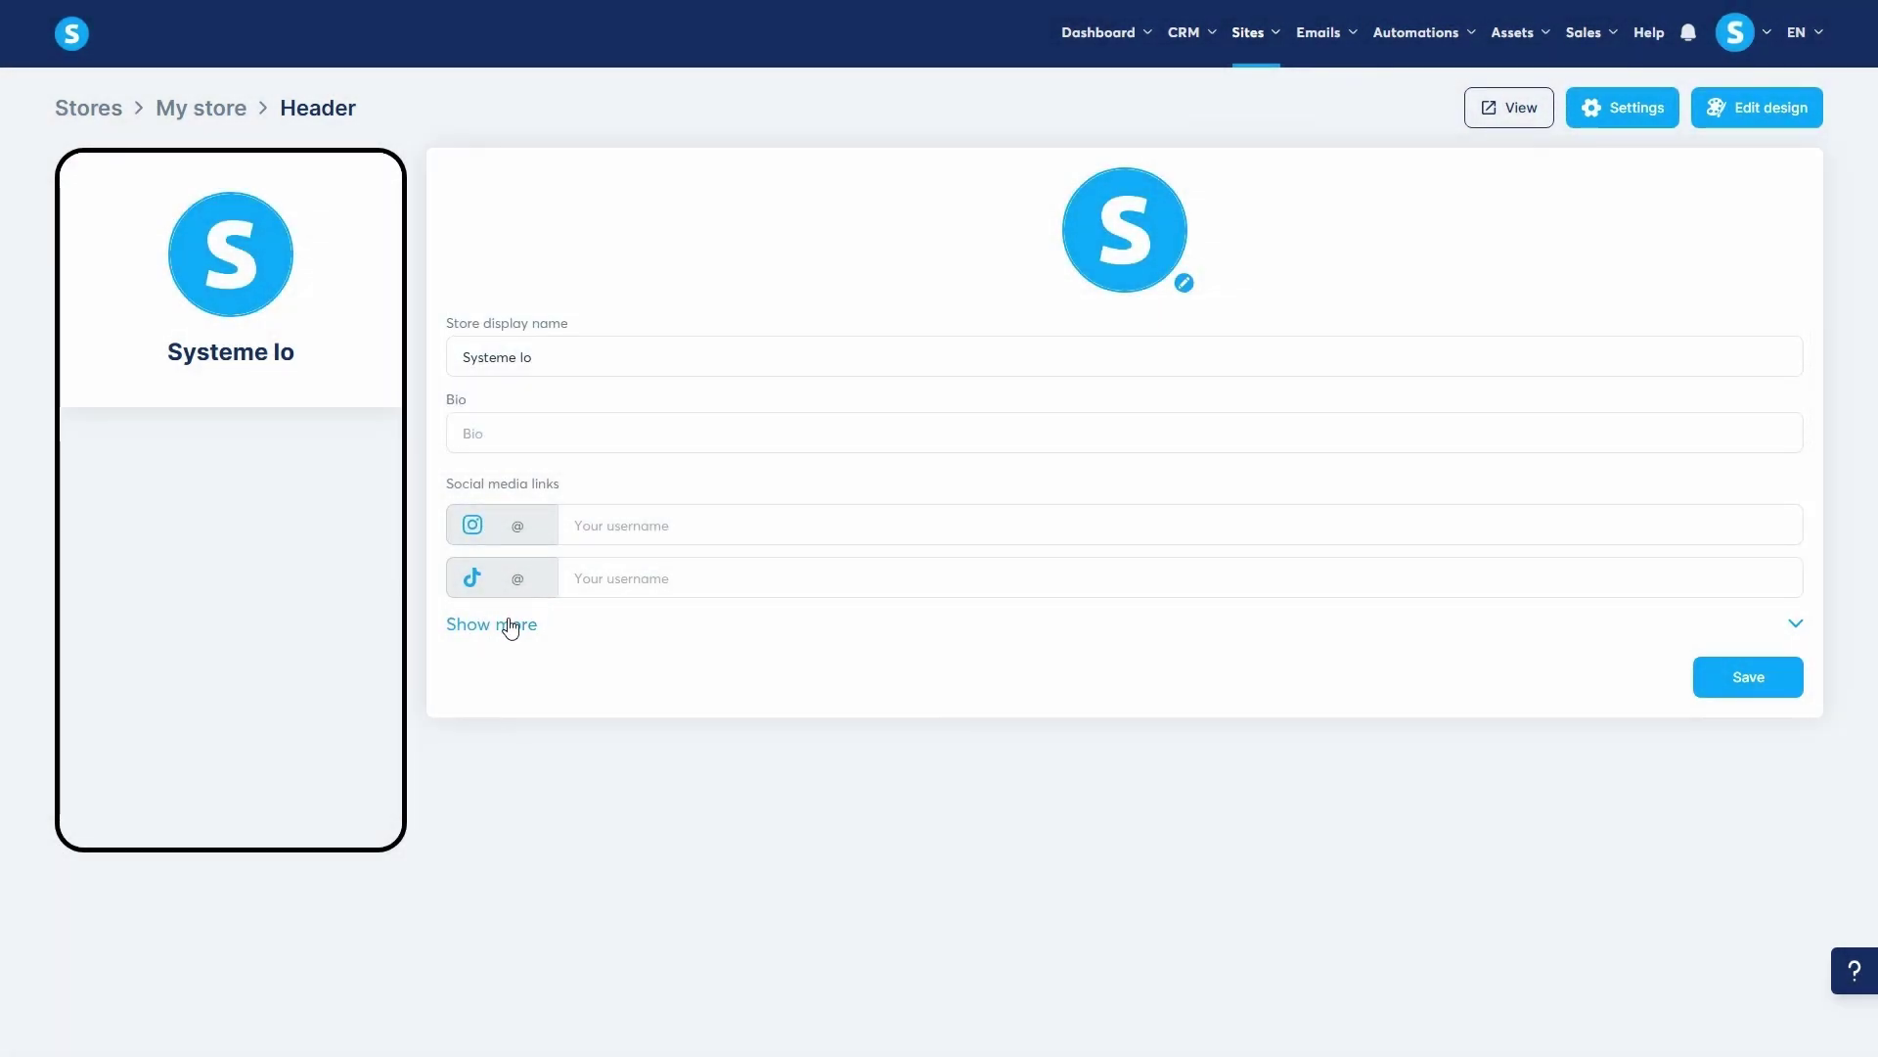
Reveal all the social media link fields in the header editor
left_click(507, 624)
scroll(785, 585, "down", 4)
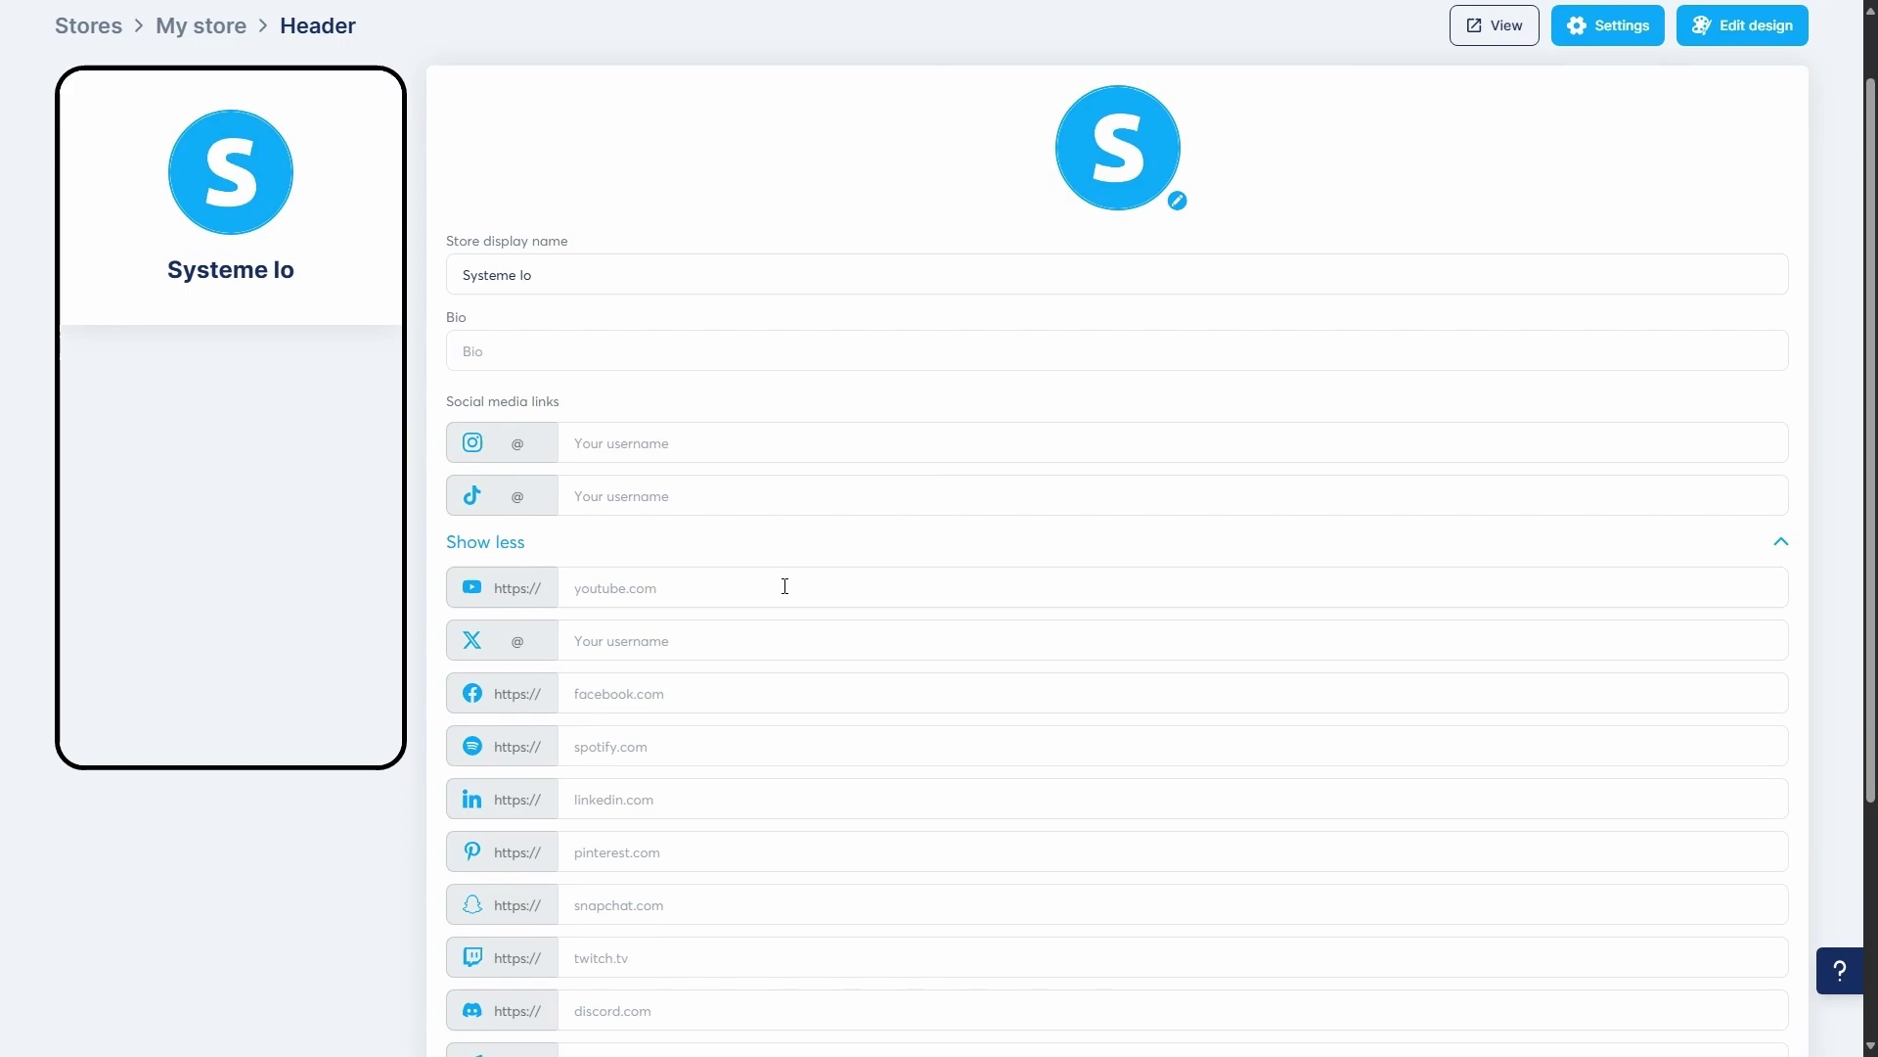
scroll(788, 585, "up", 4)
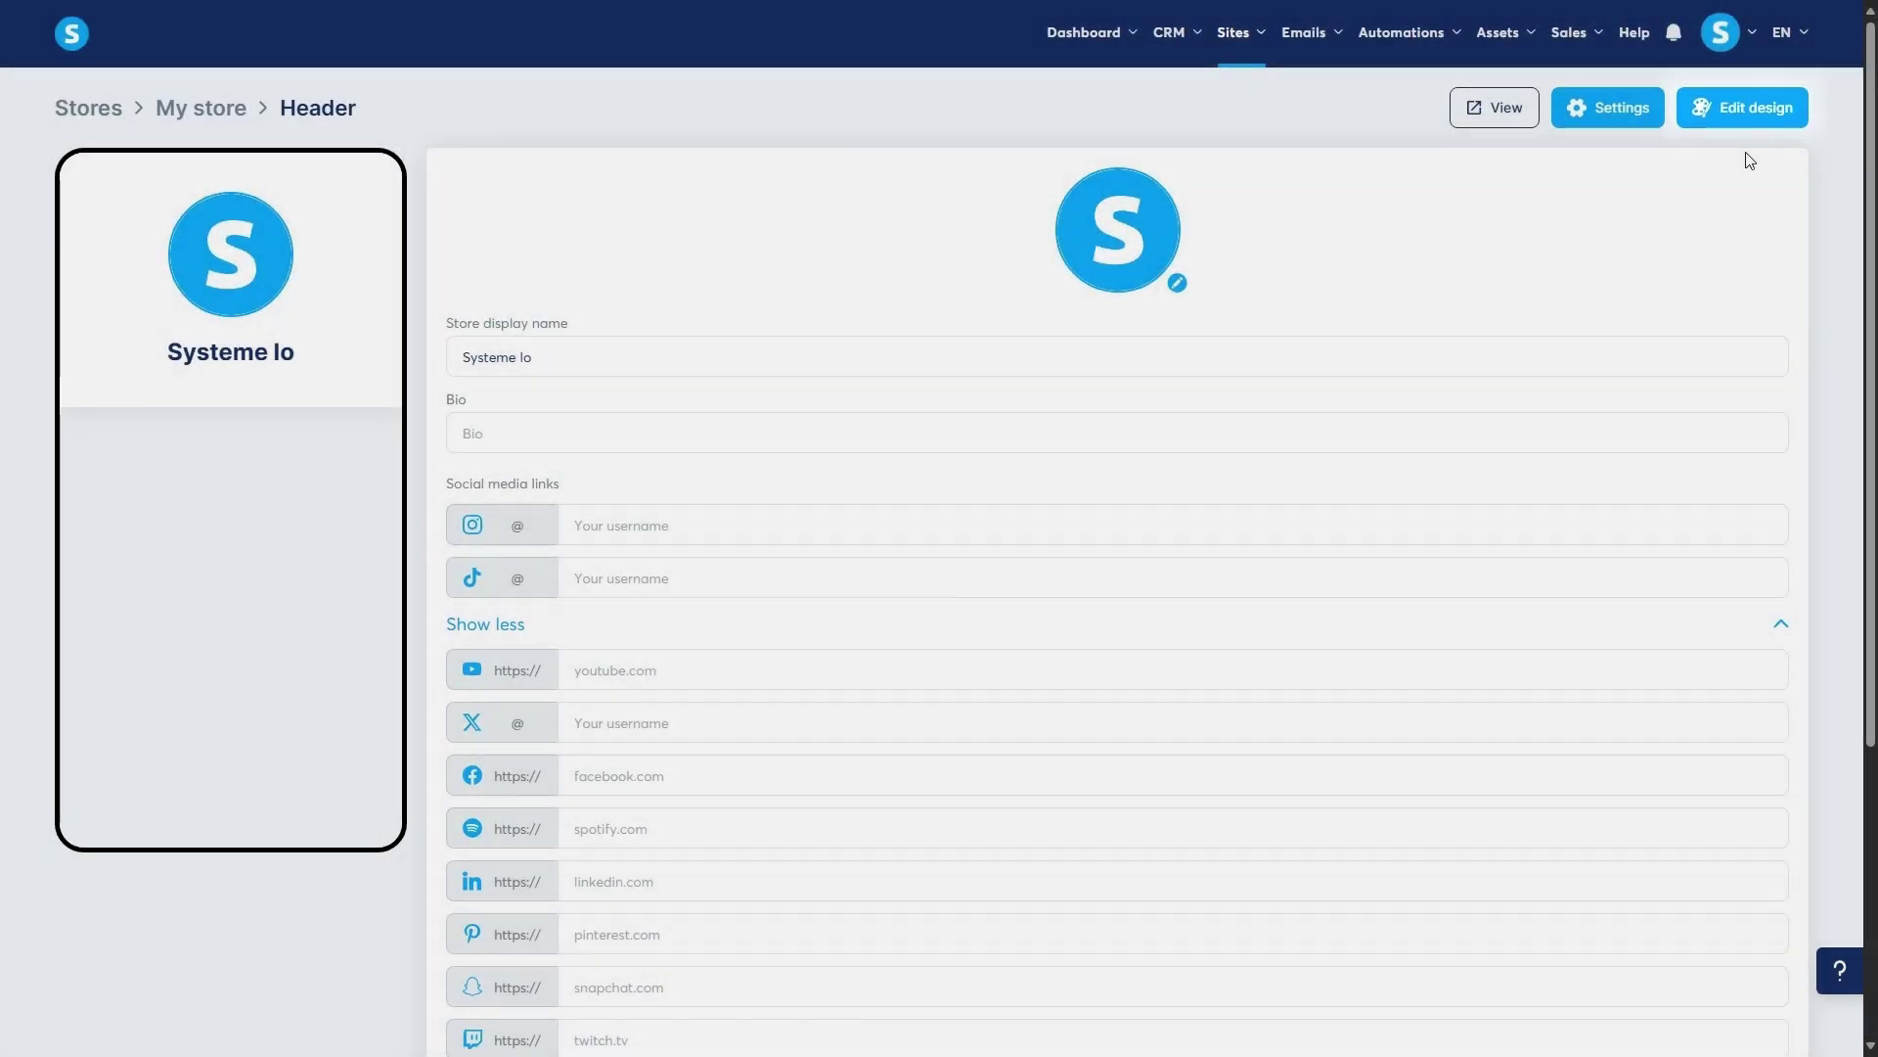
Apply the first, blue Robin Scherbatsky theme with Inter fonts to the store design
left_click(1746, 113)
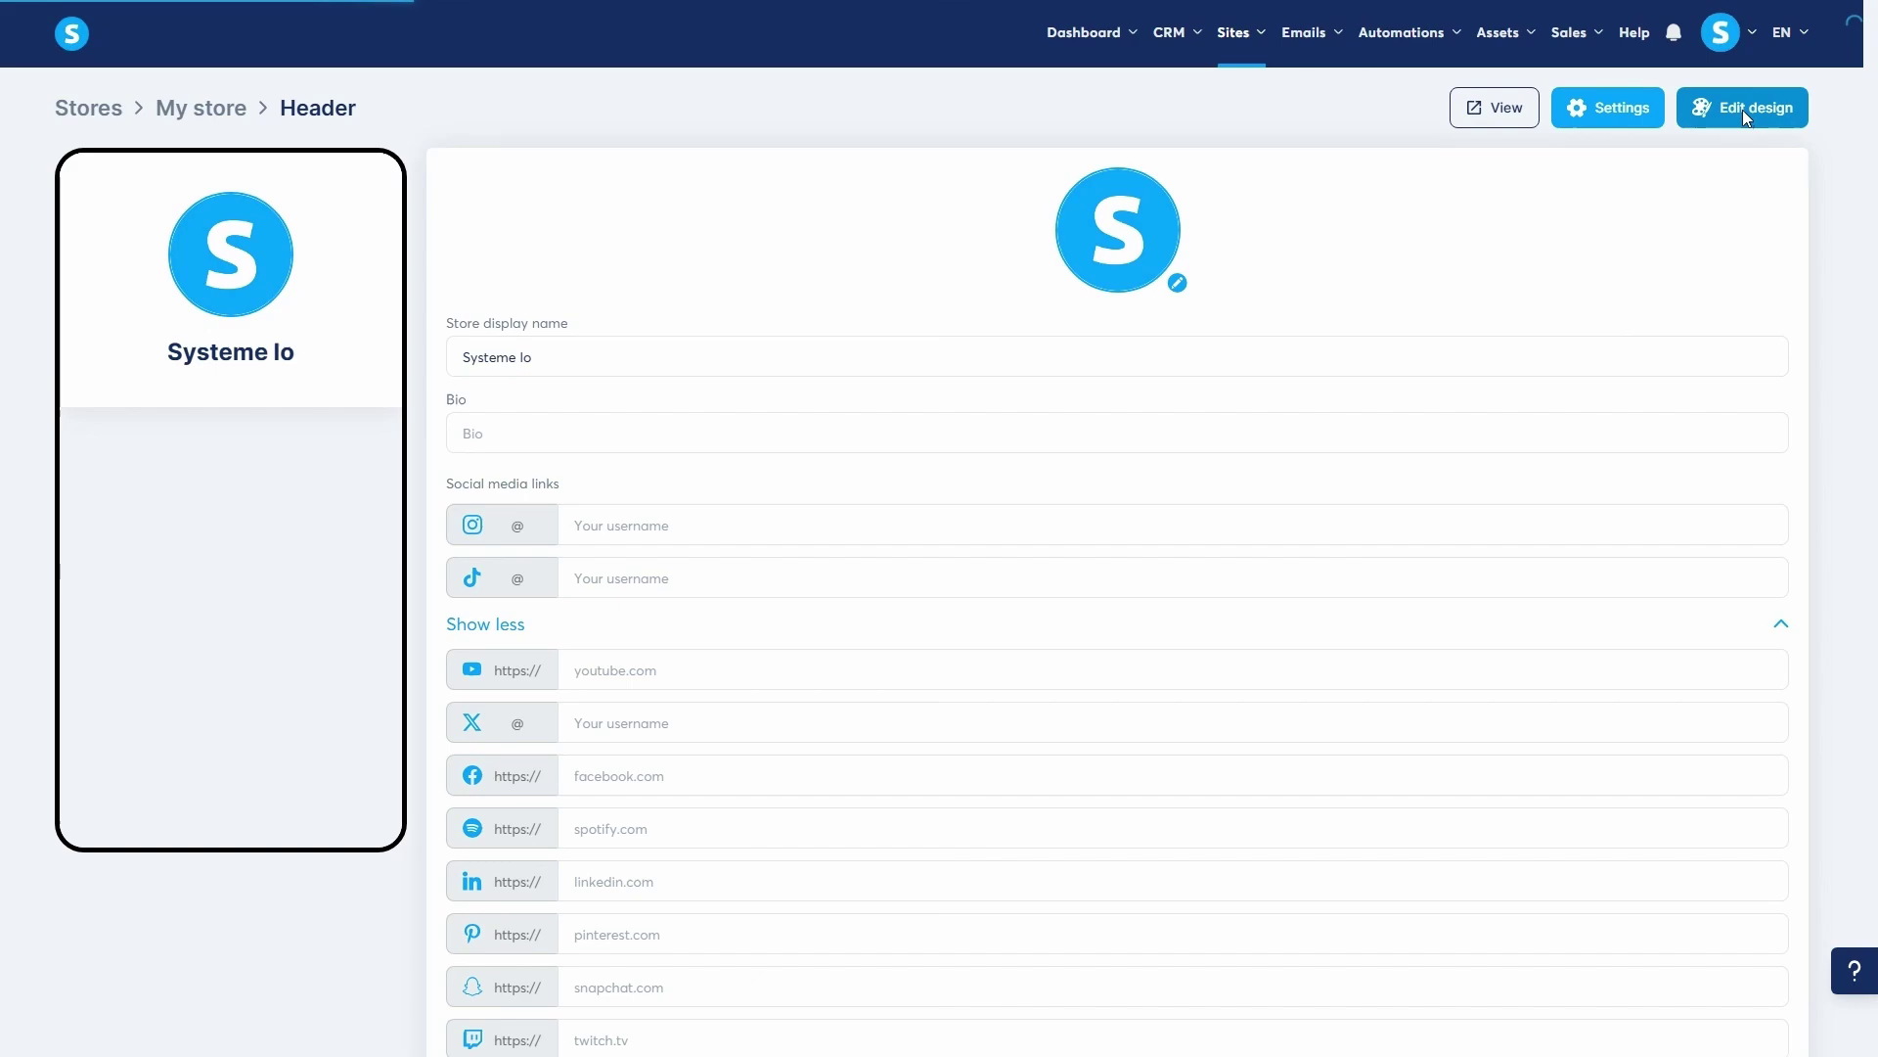
left_click(1056, 595)
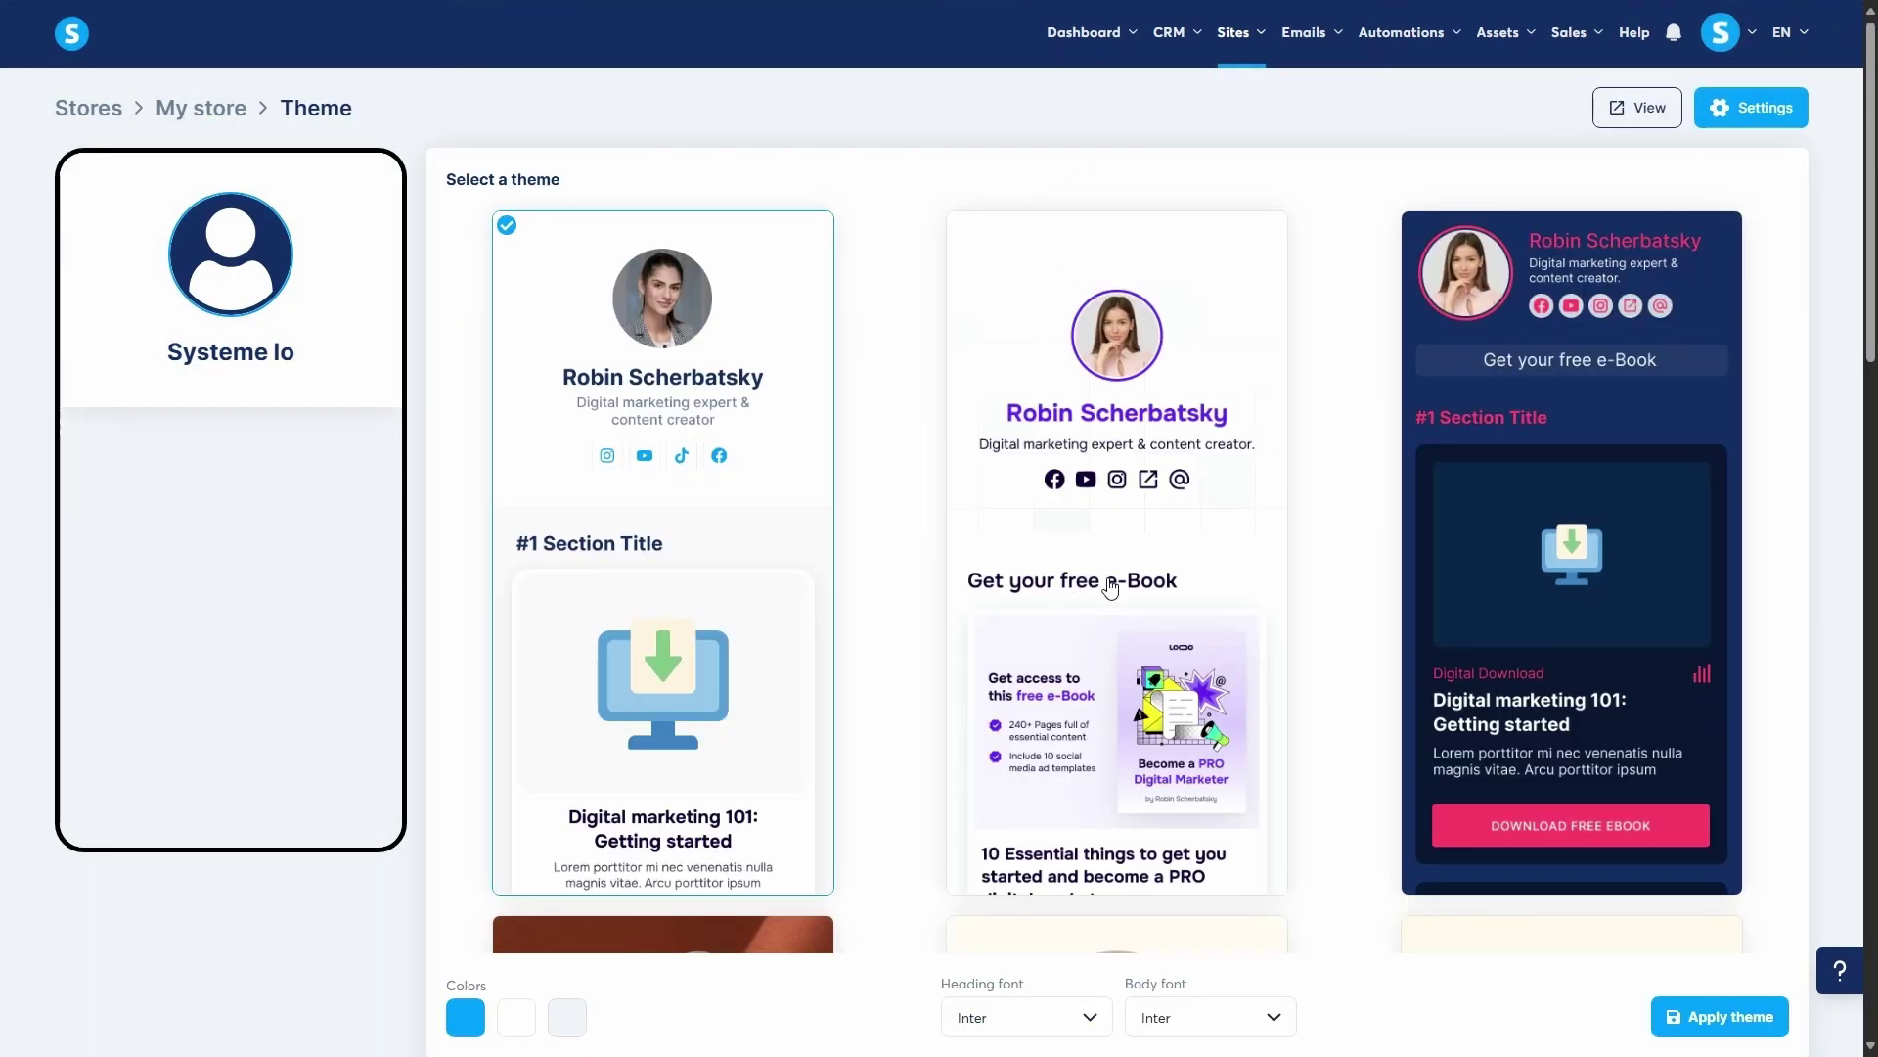
scroll(1319, 508, "down", 6)
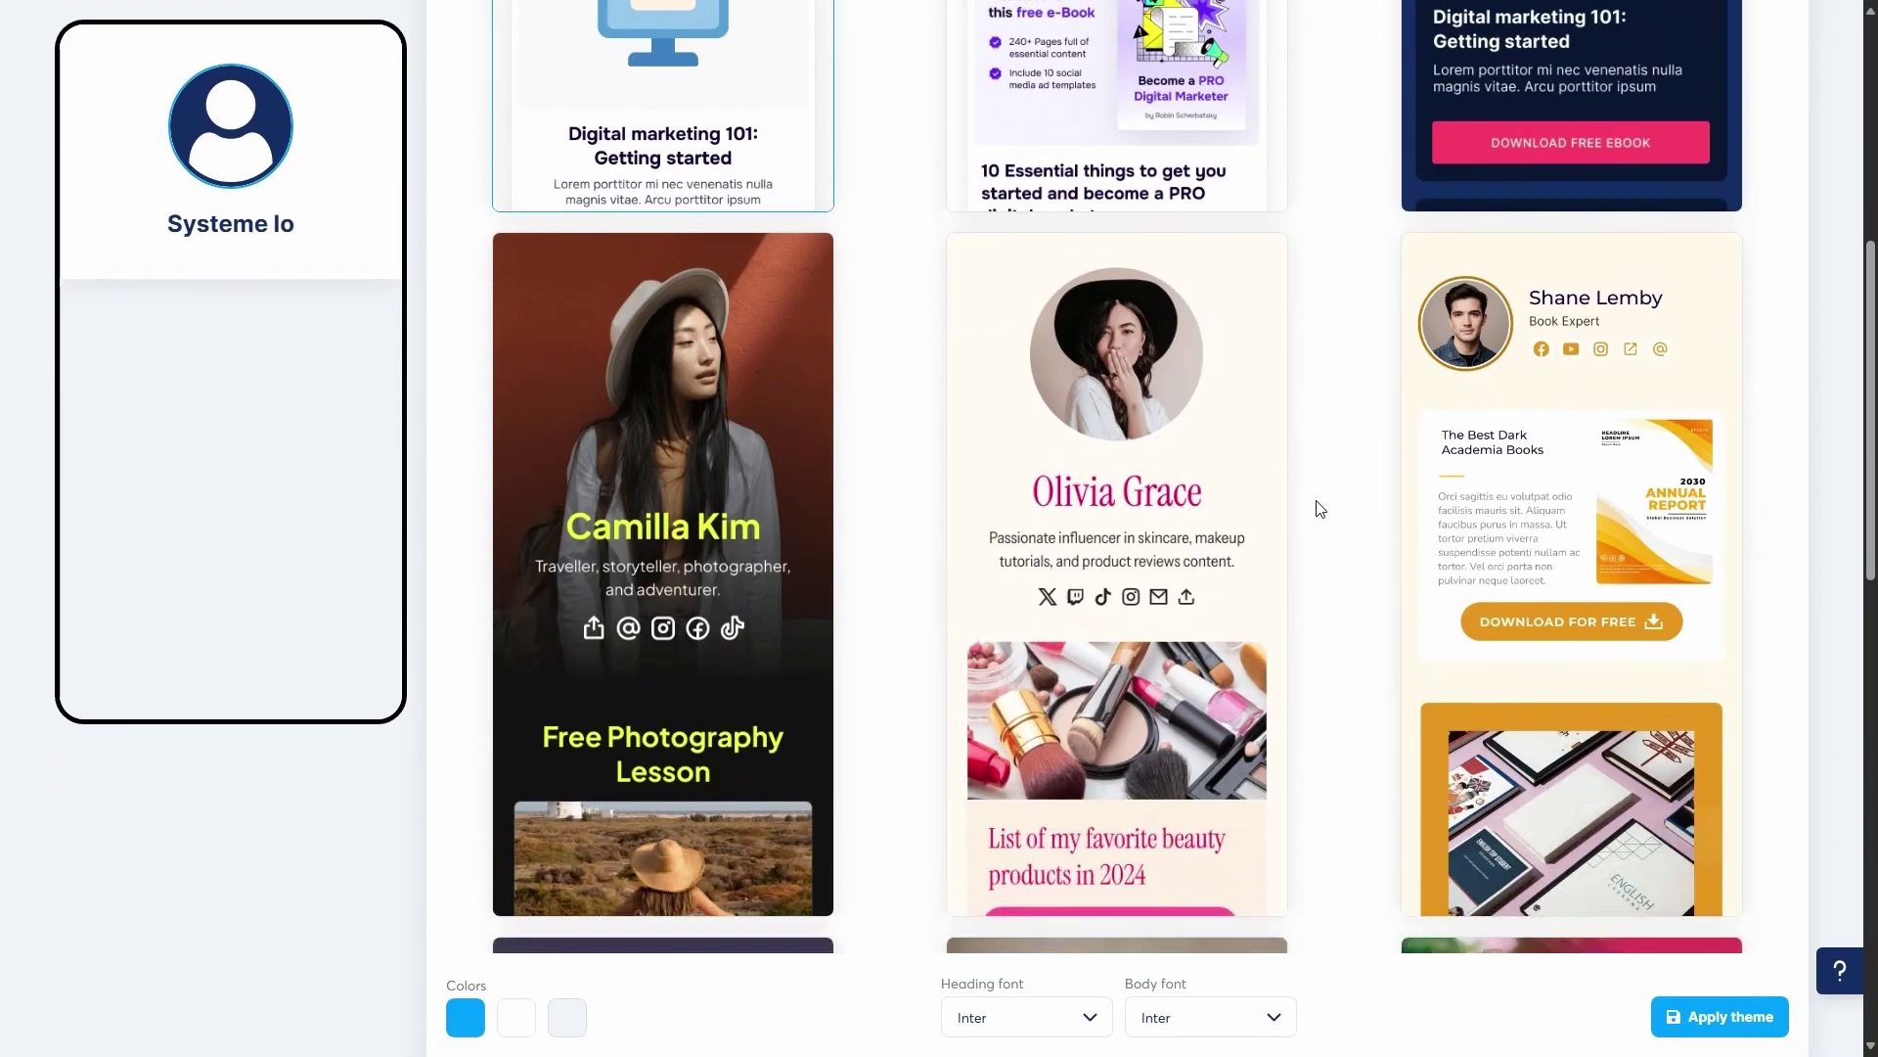
scroll(1319, 508, "up", 6)
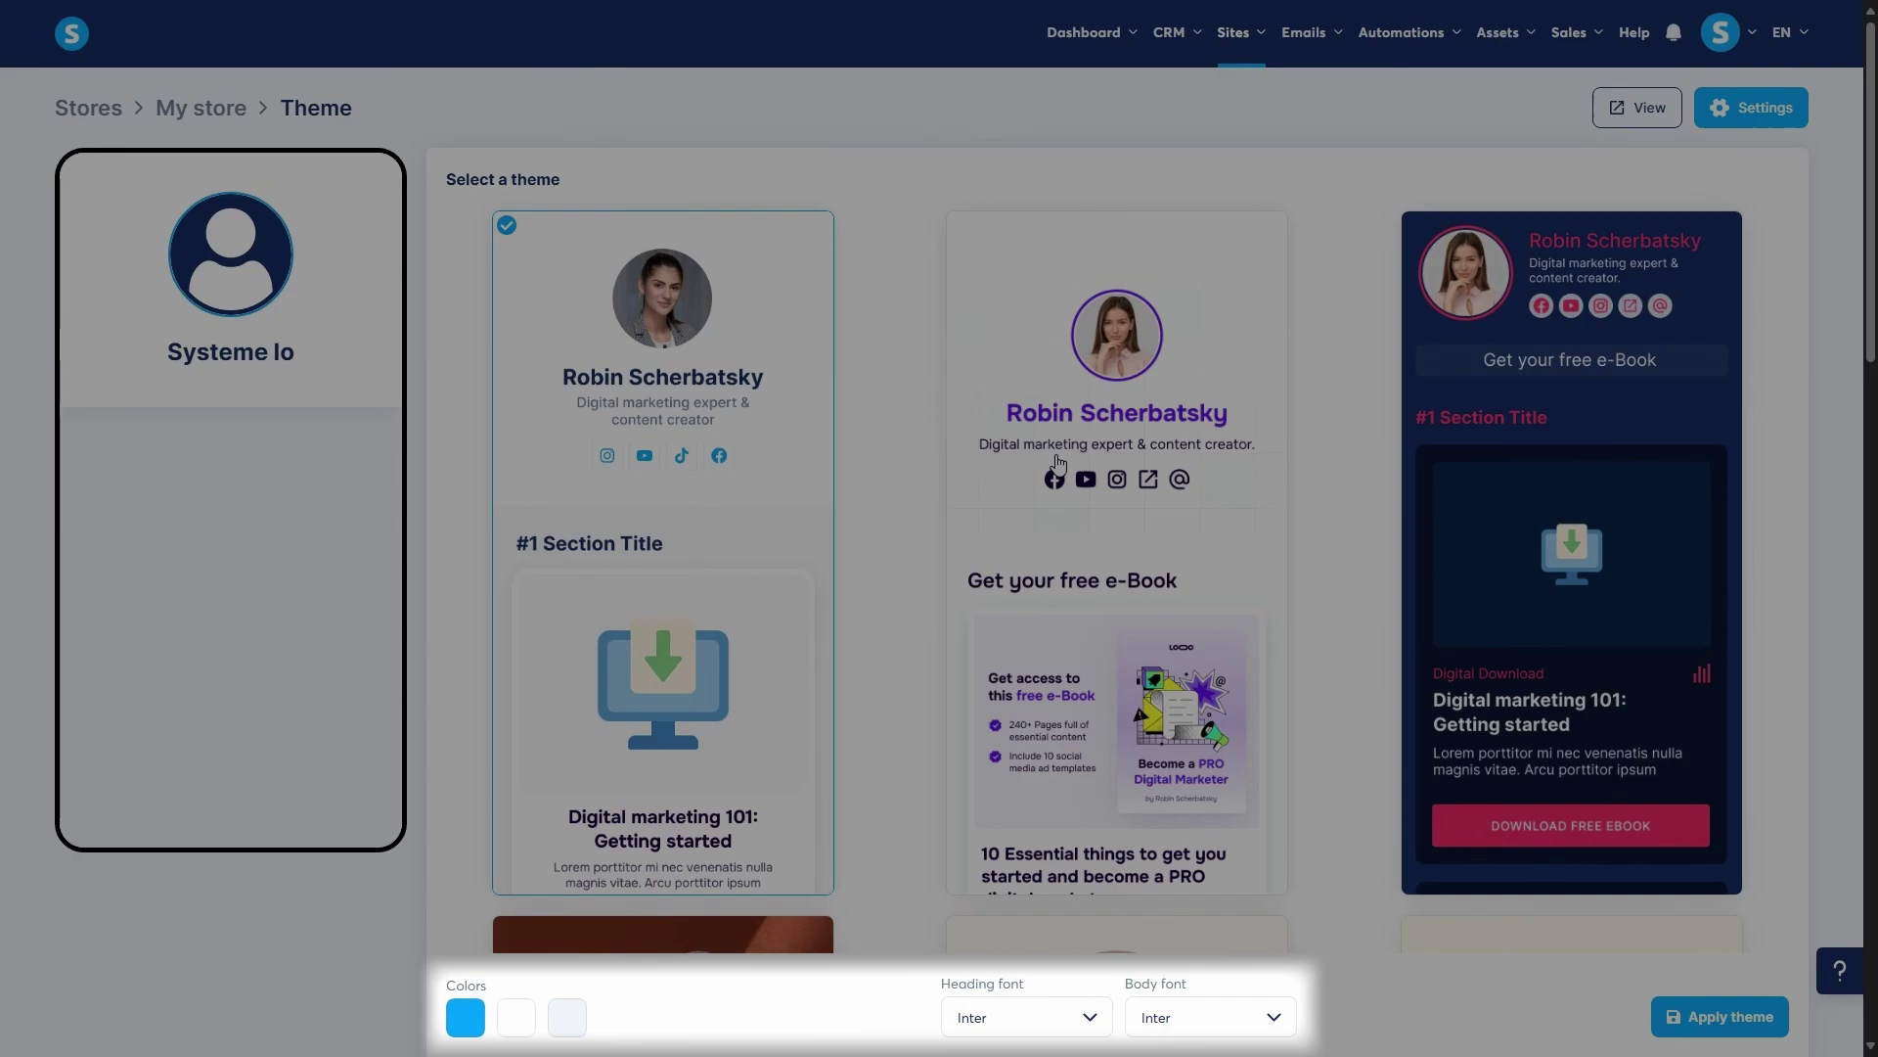
left_click(1019, 403)
left_click(760, 397)
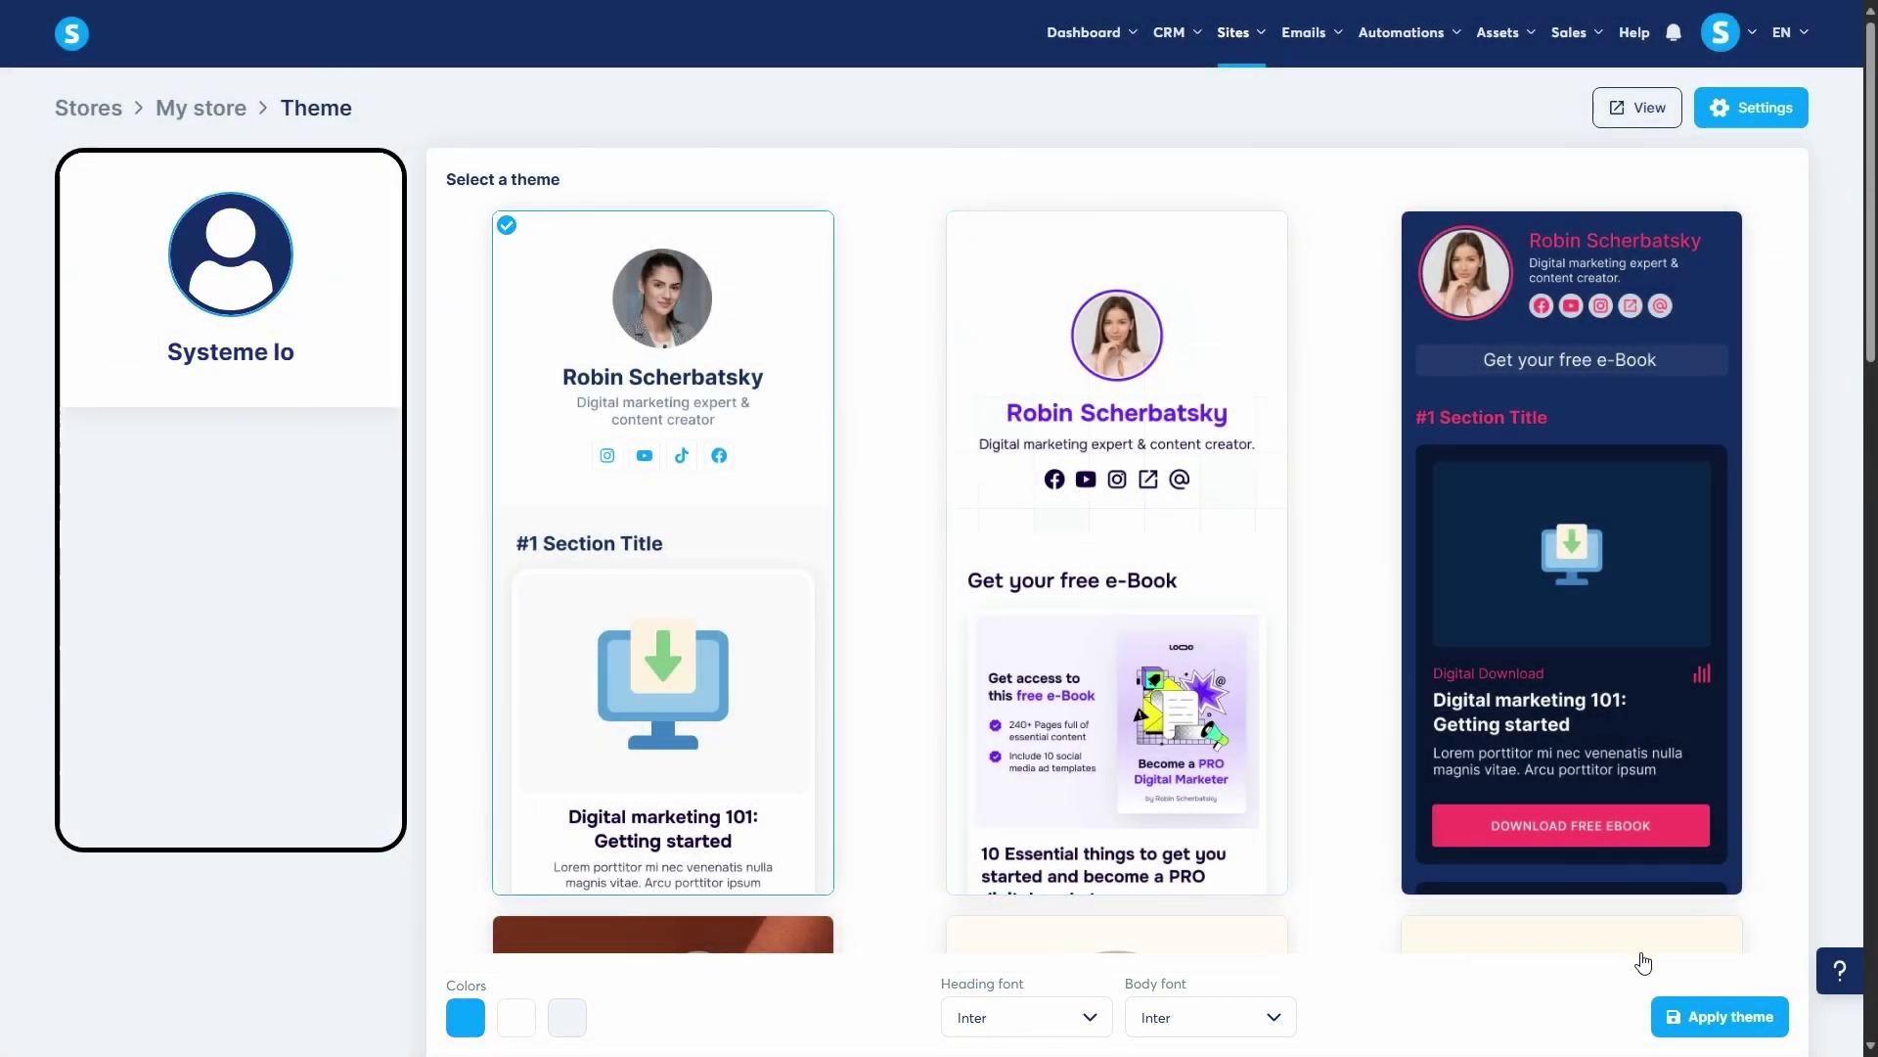
left_click(1698, 1019)
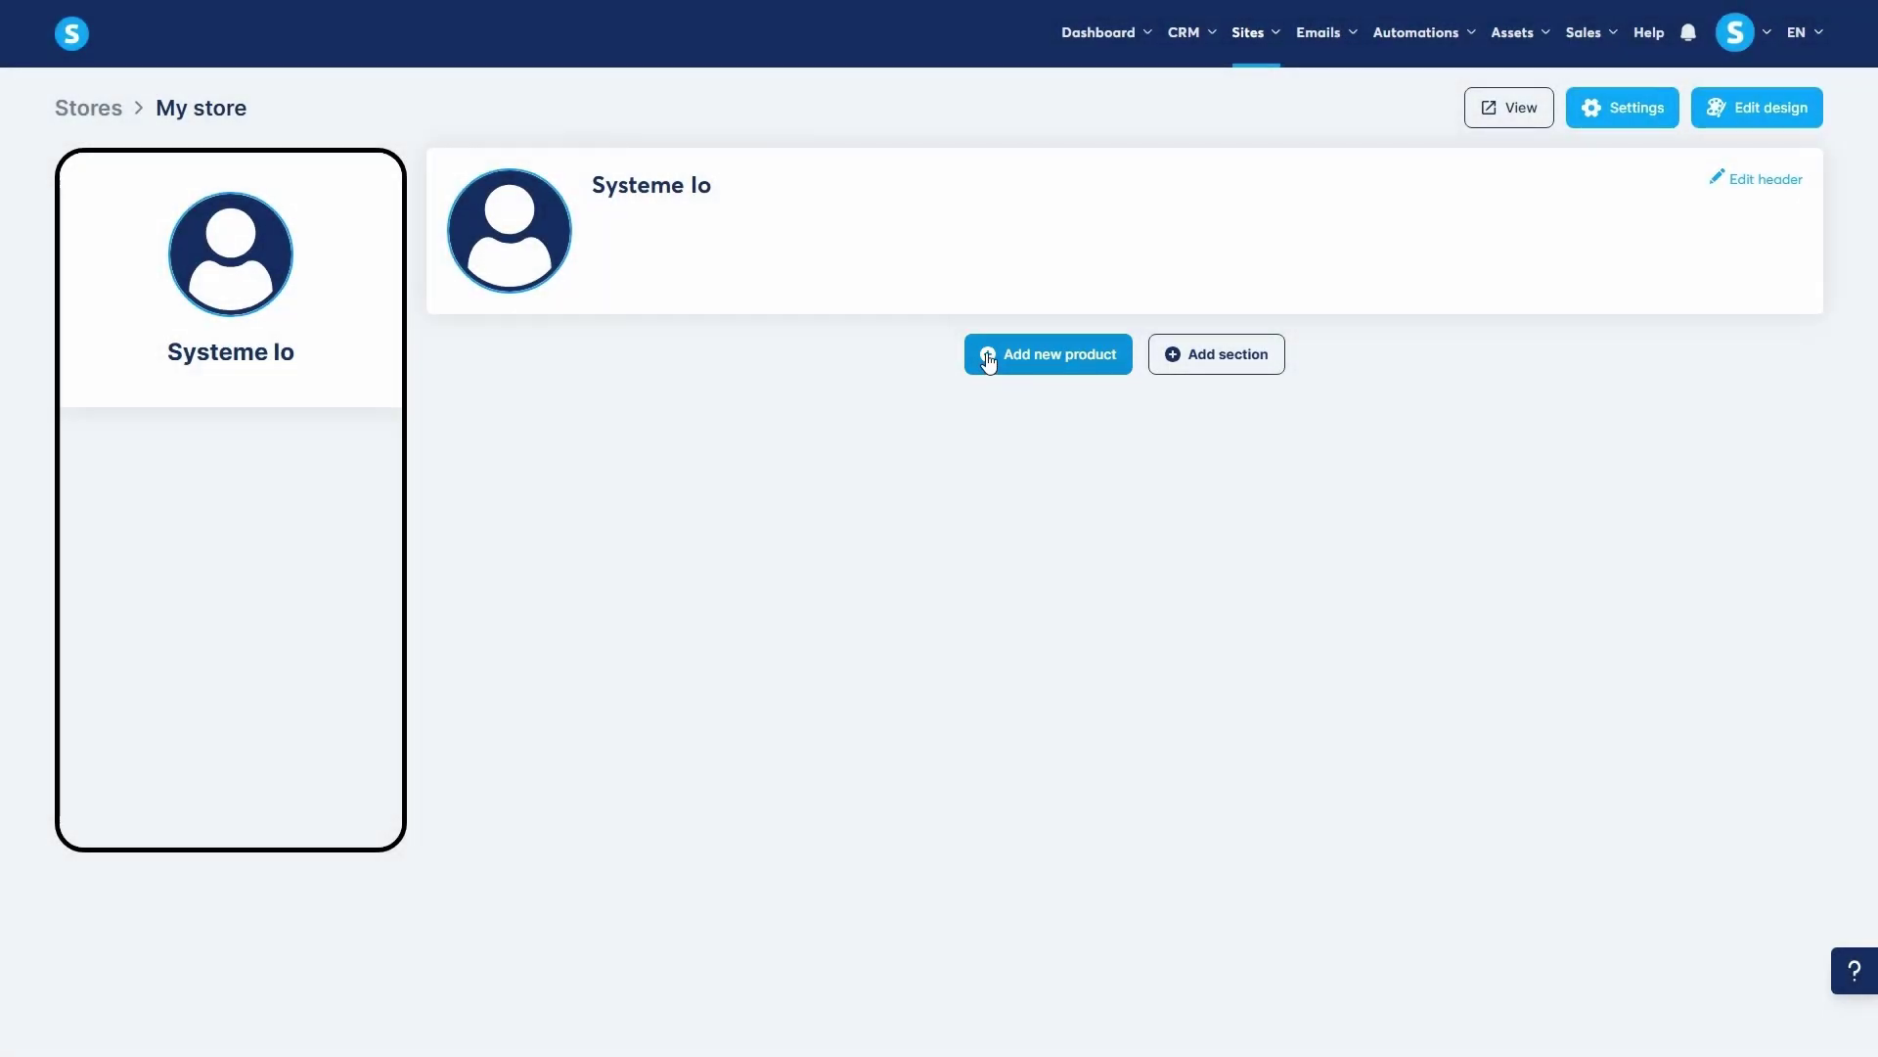
Publish a 'Check it out!' external-link product that redirects to test.com
left_click(989, 358)
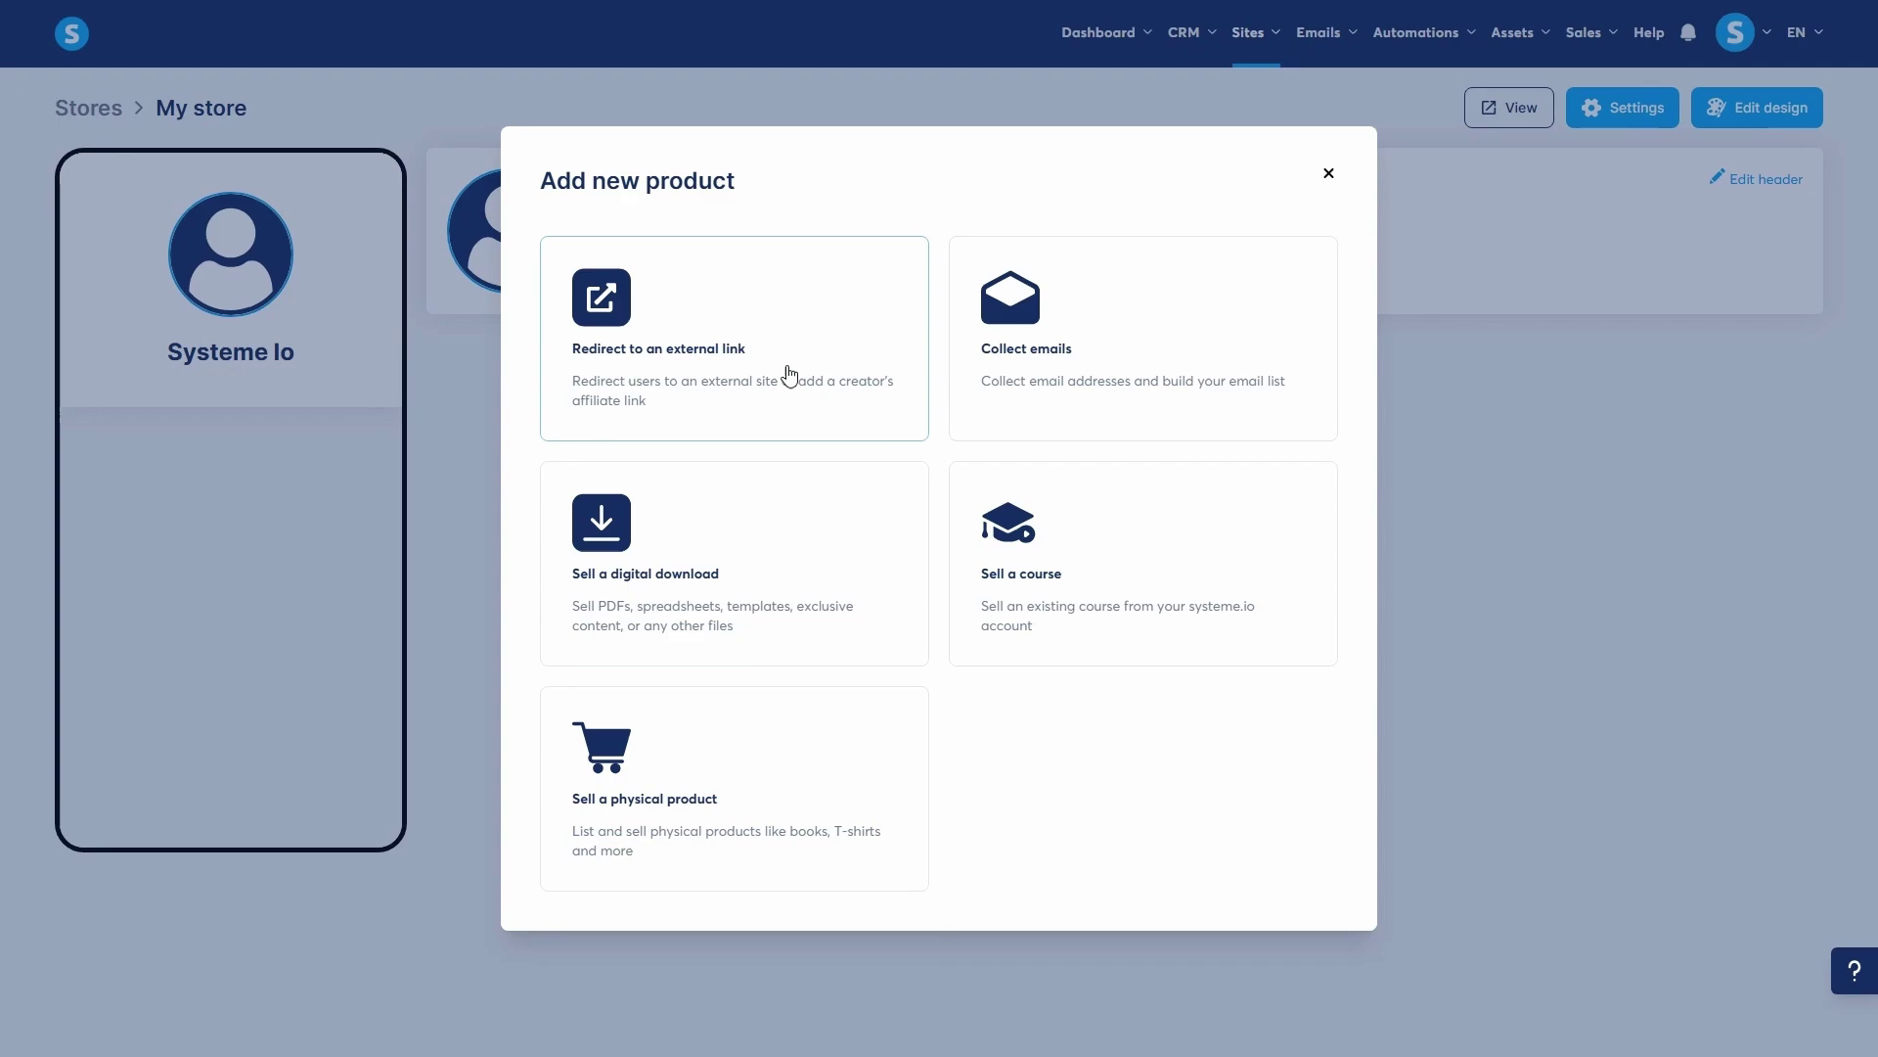
left_click(783, 372)
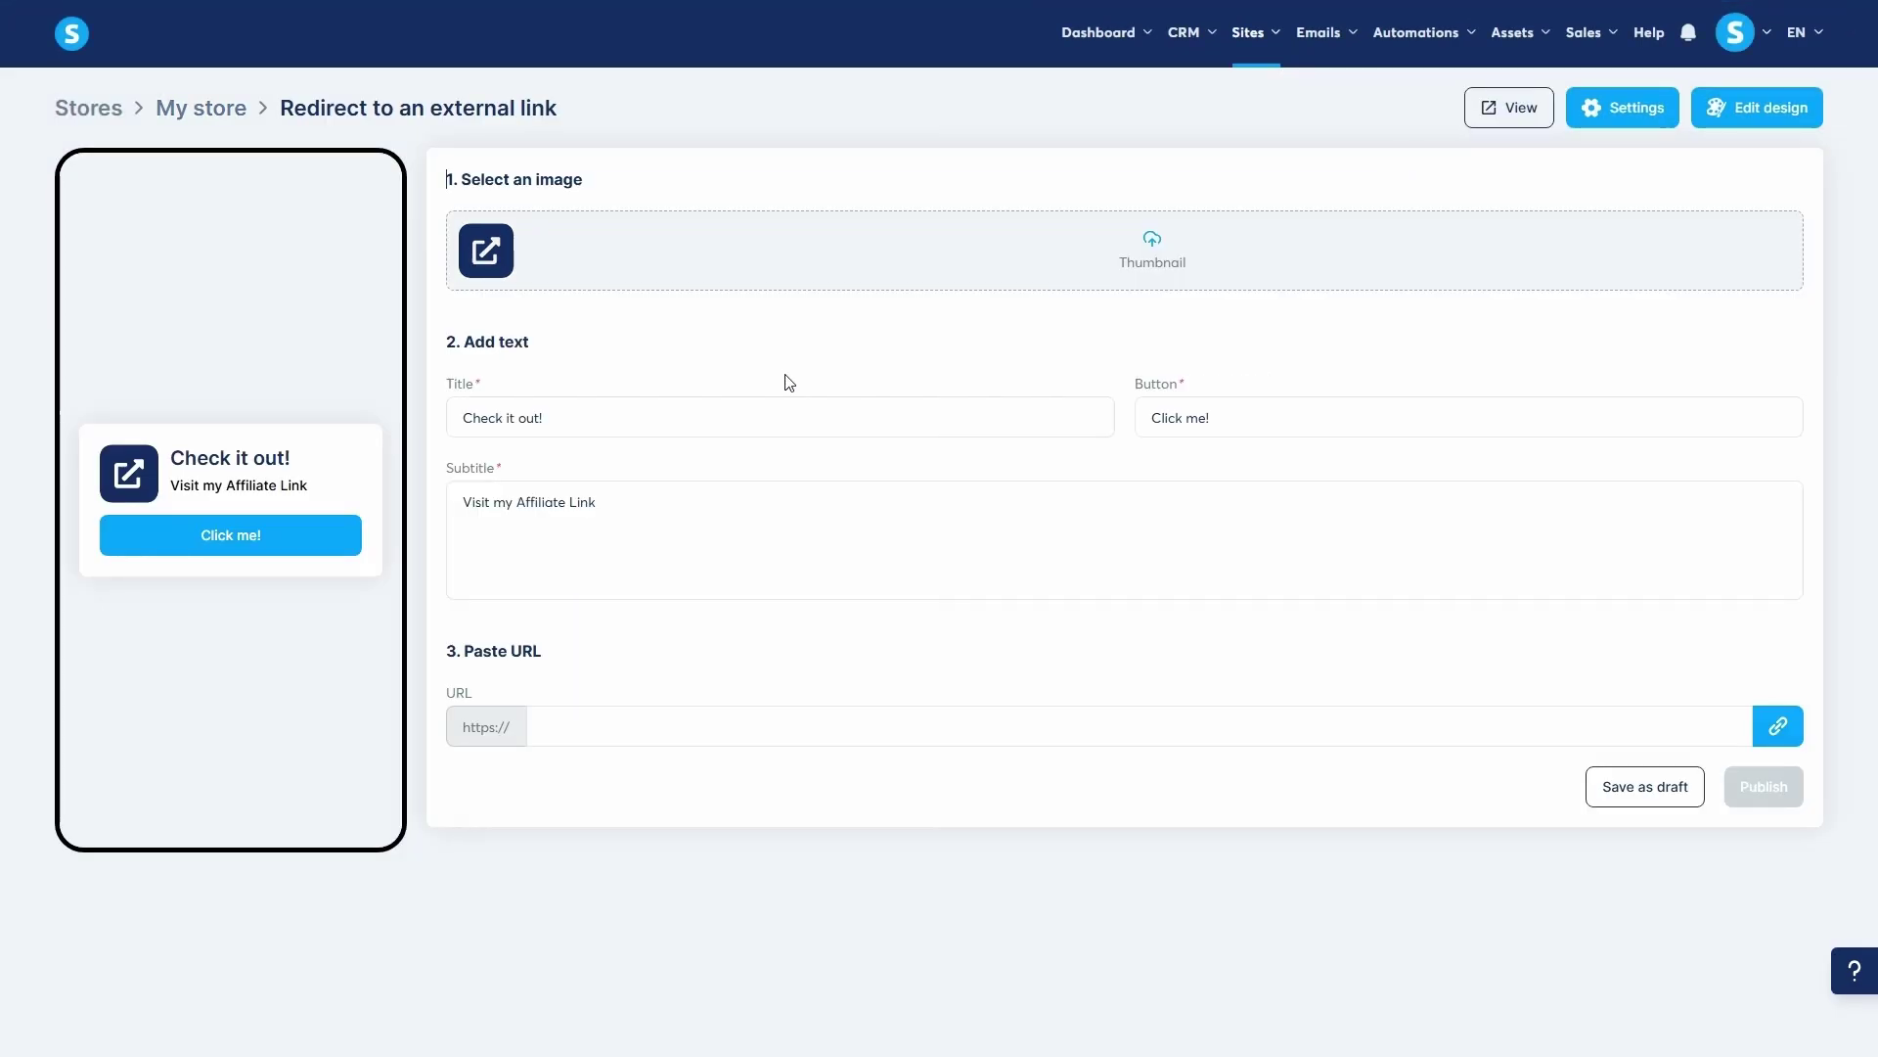
left_click(849, 722)
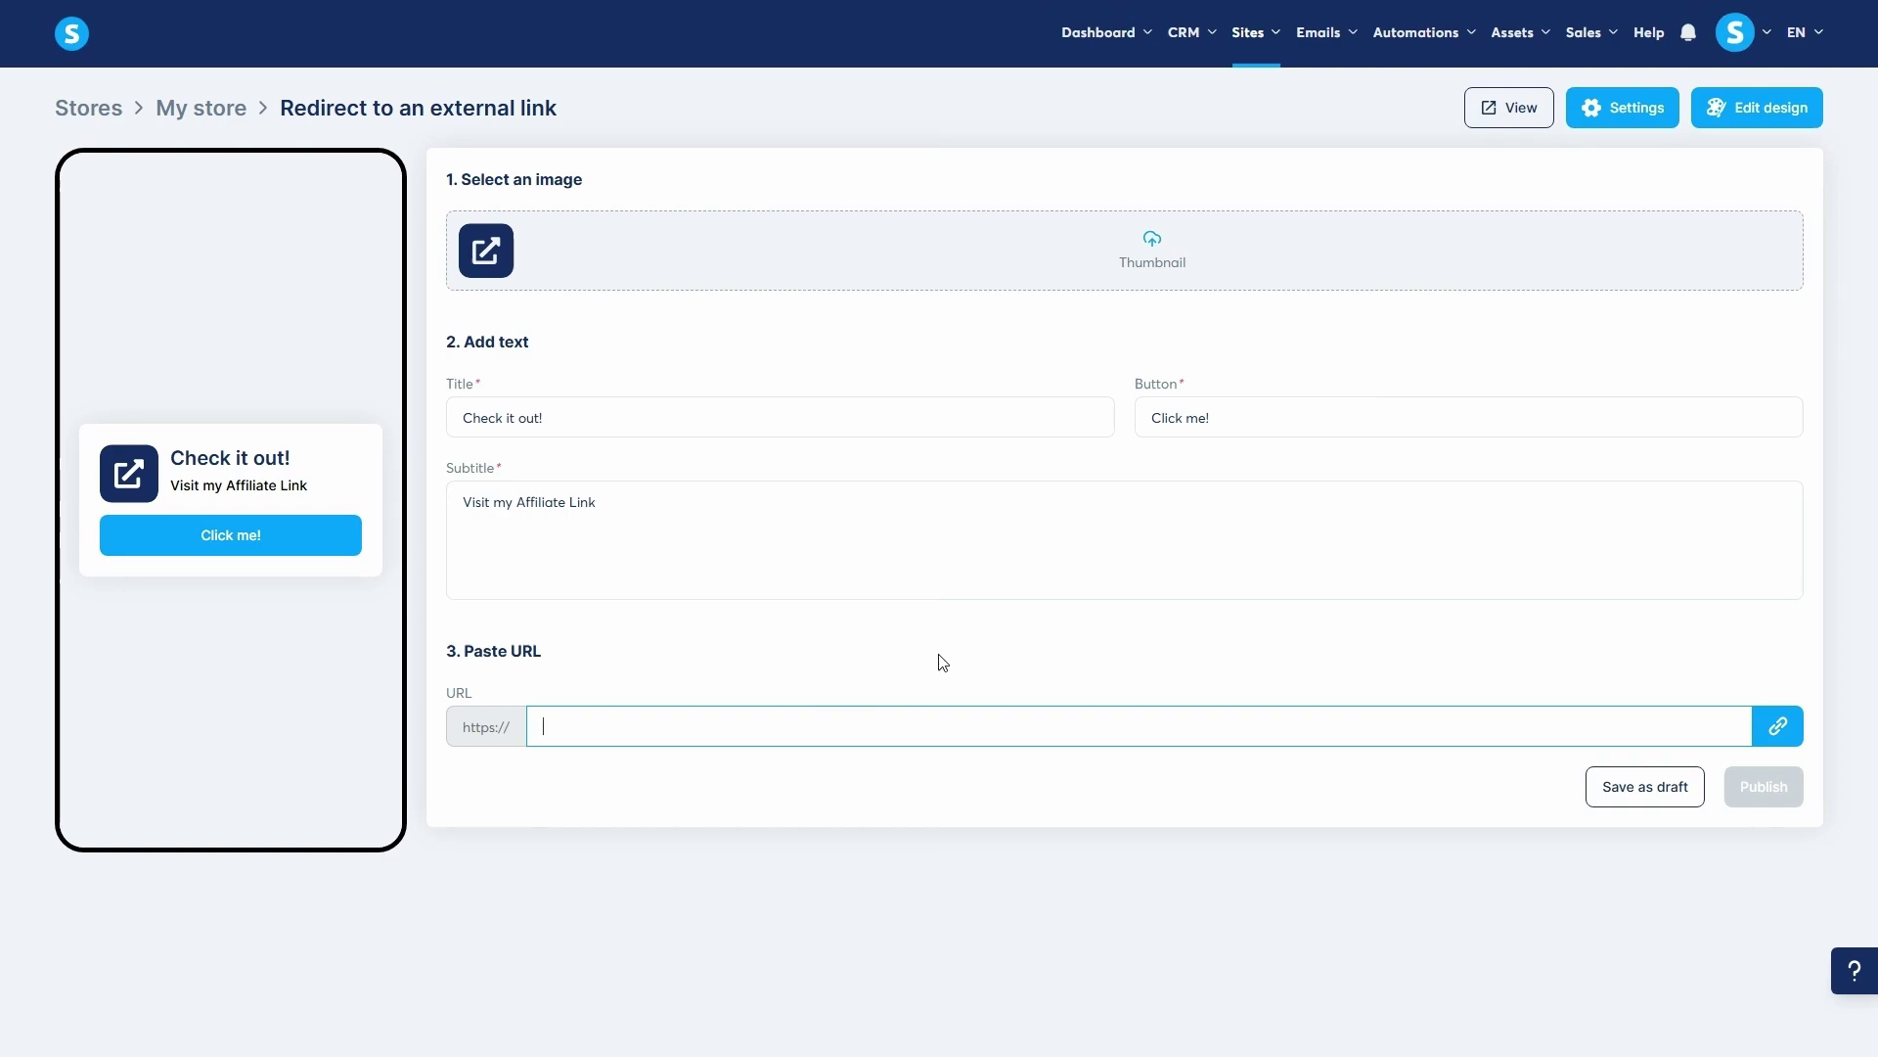
type("test.com")
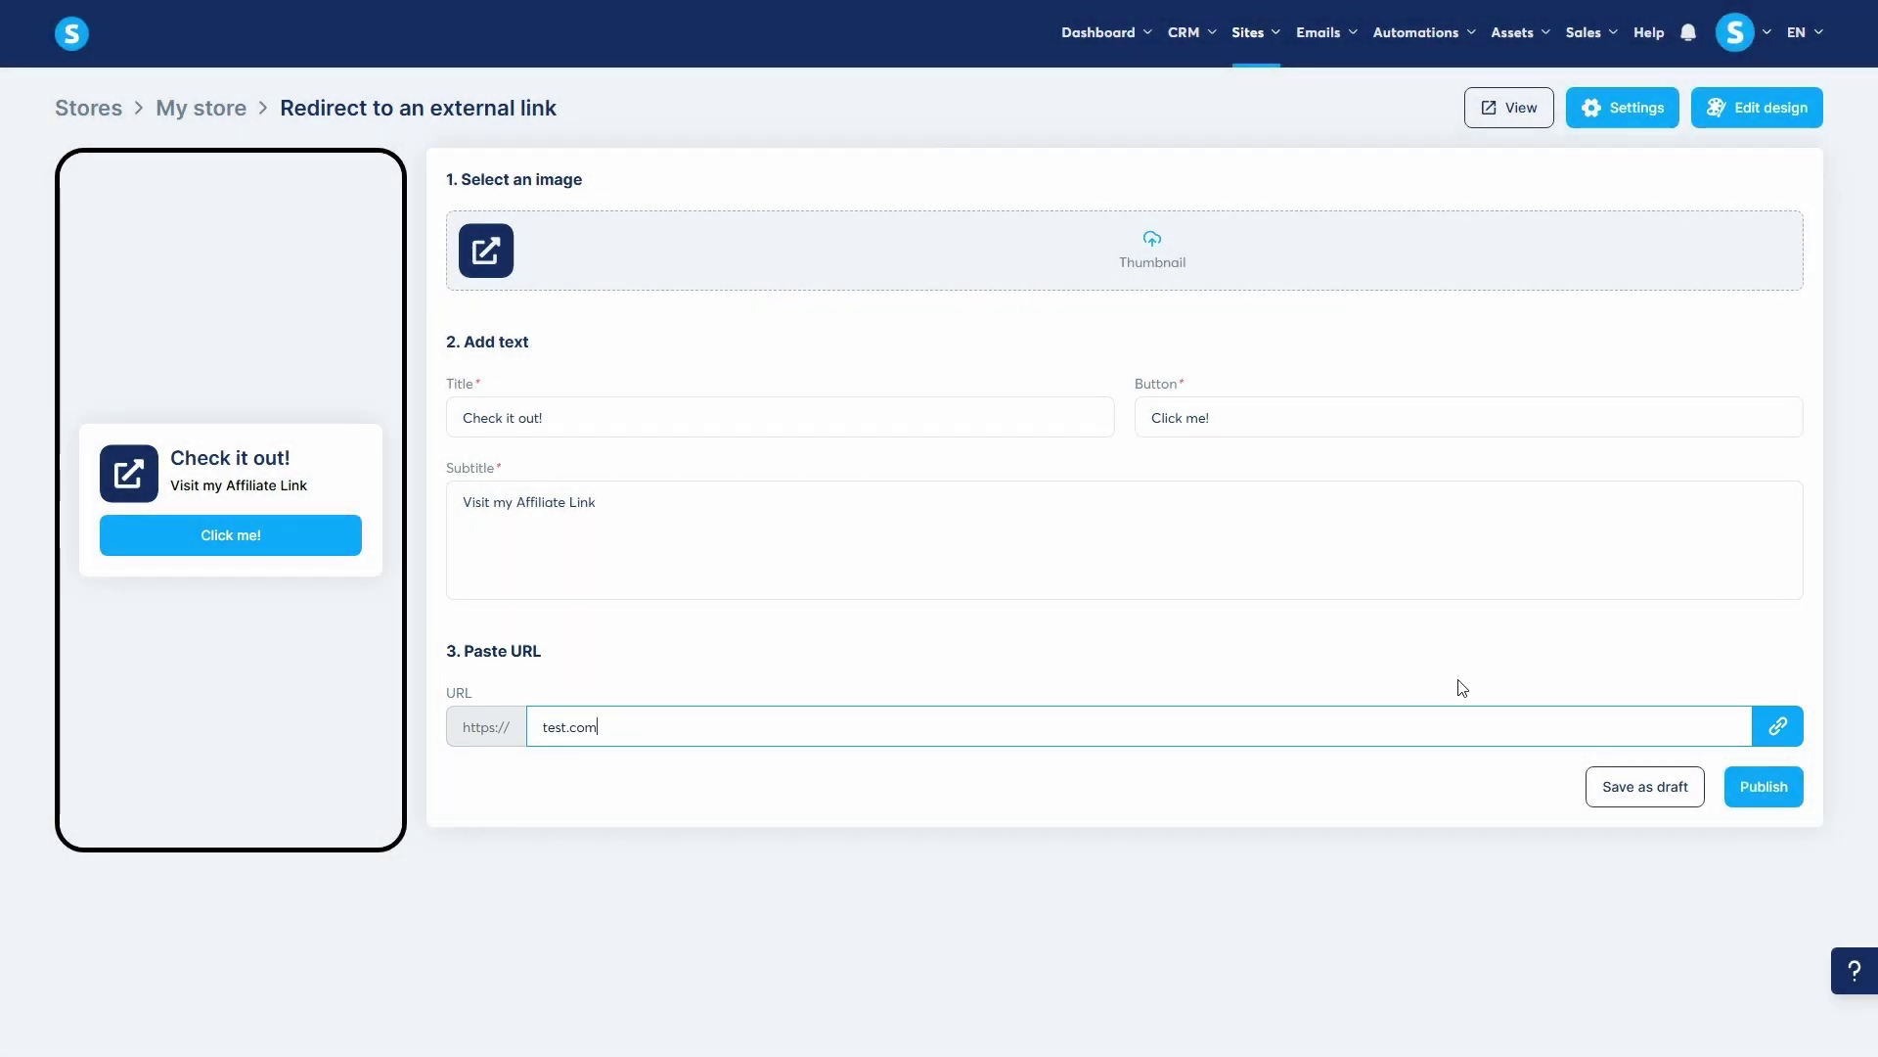
left_click(1764, 787)
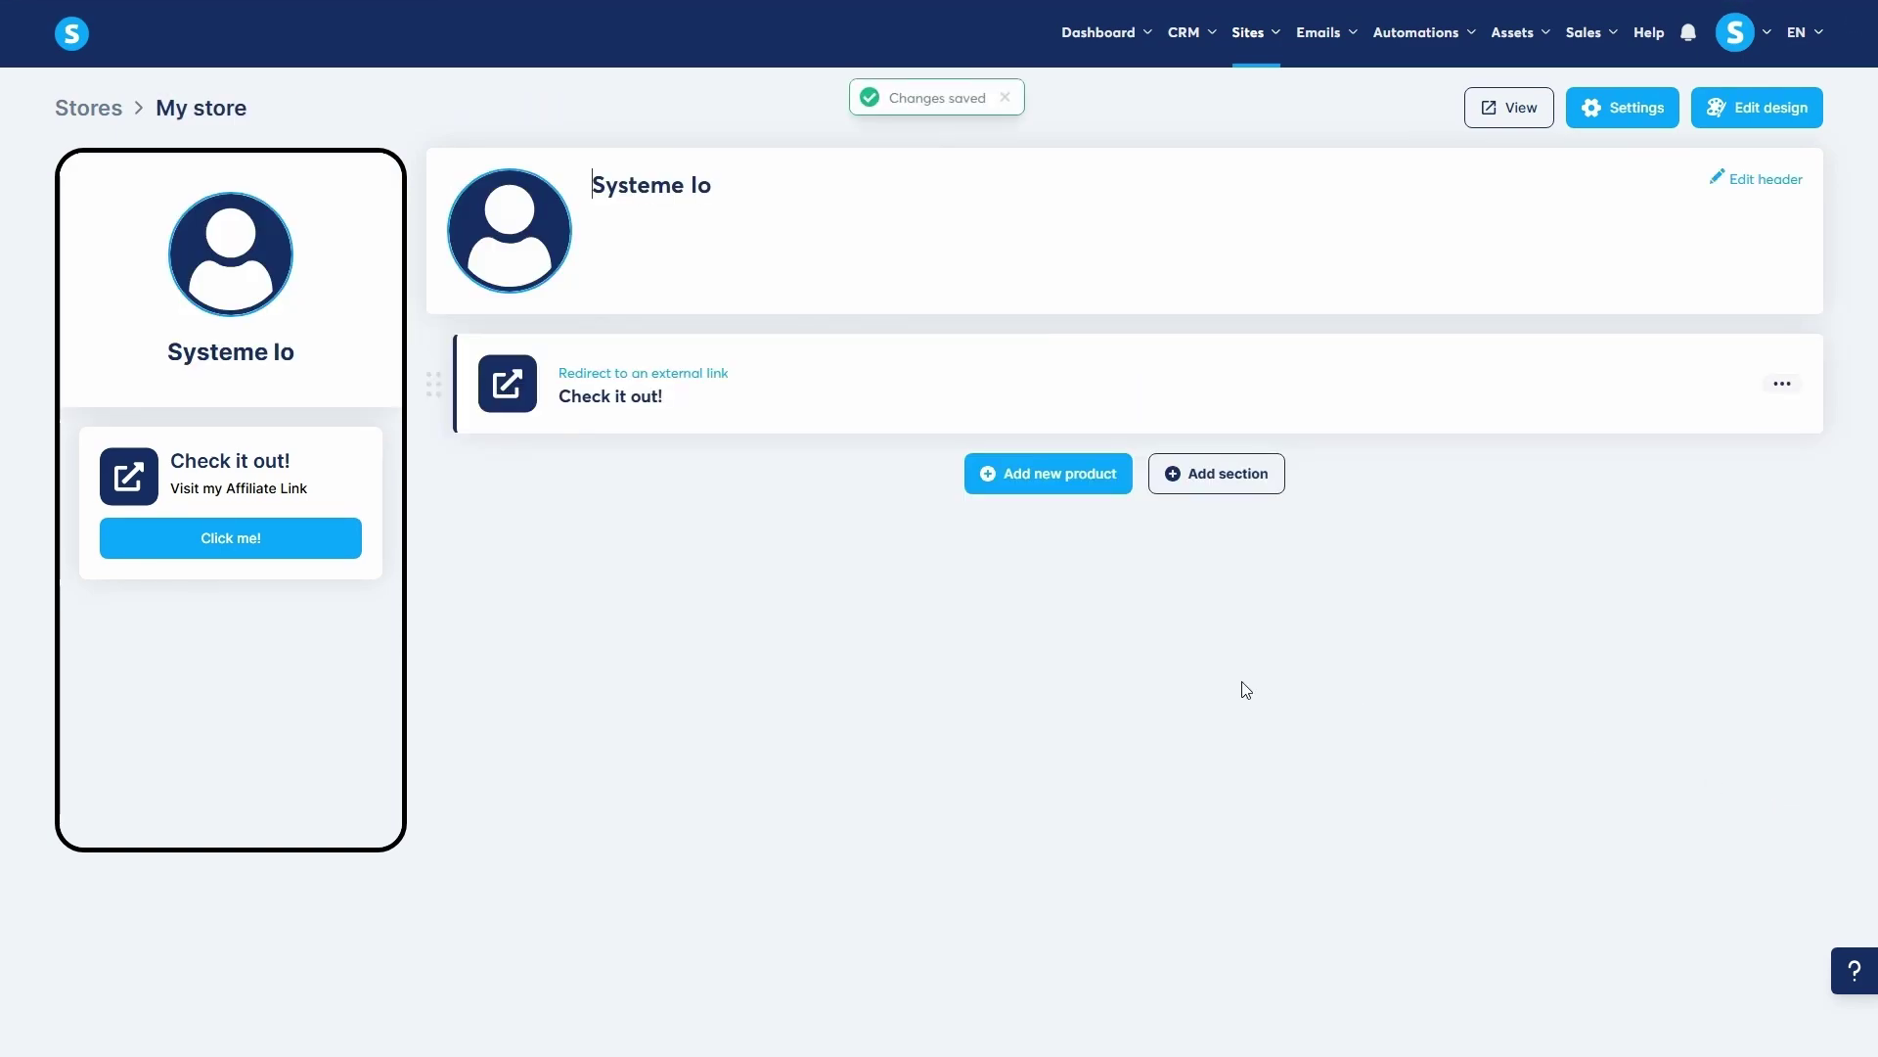
Publish a 'Subscribe to our newsletter' Collect emails product with Email and First name fields
left_click(1065, 485)
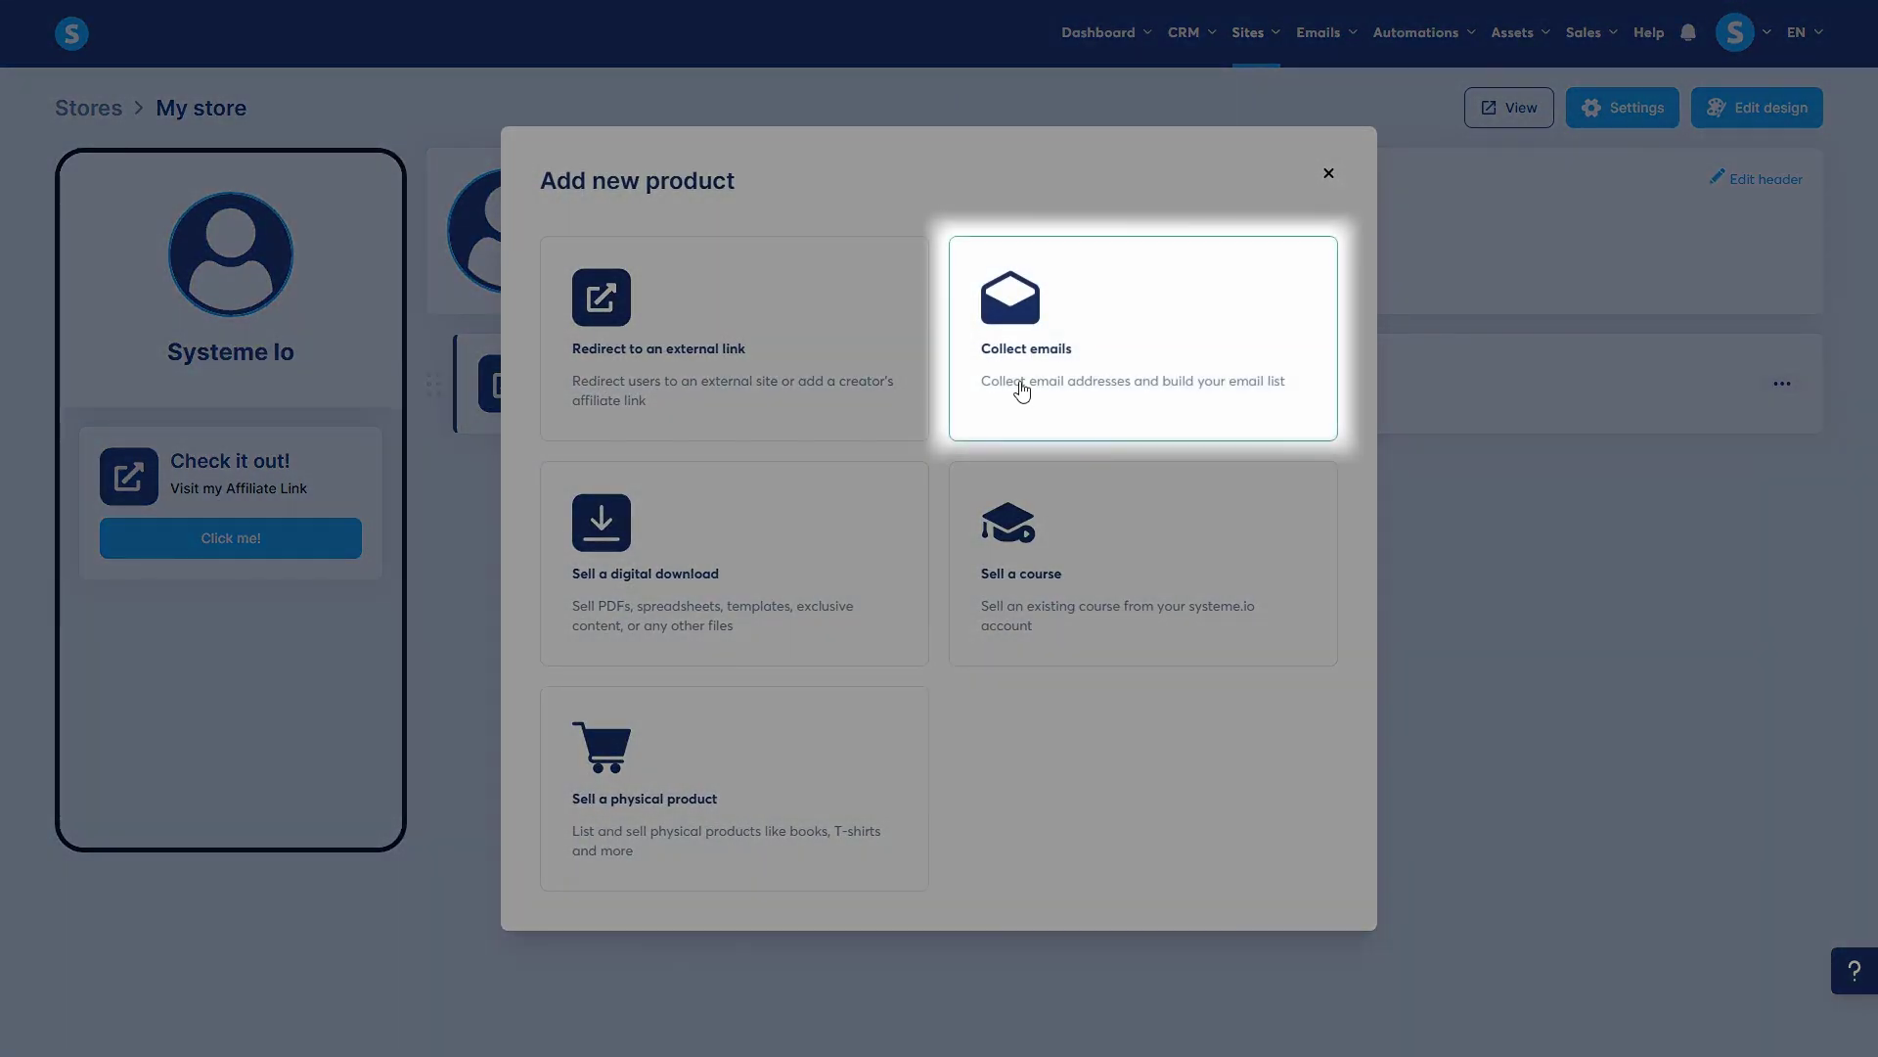
left_click(1020, 390)
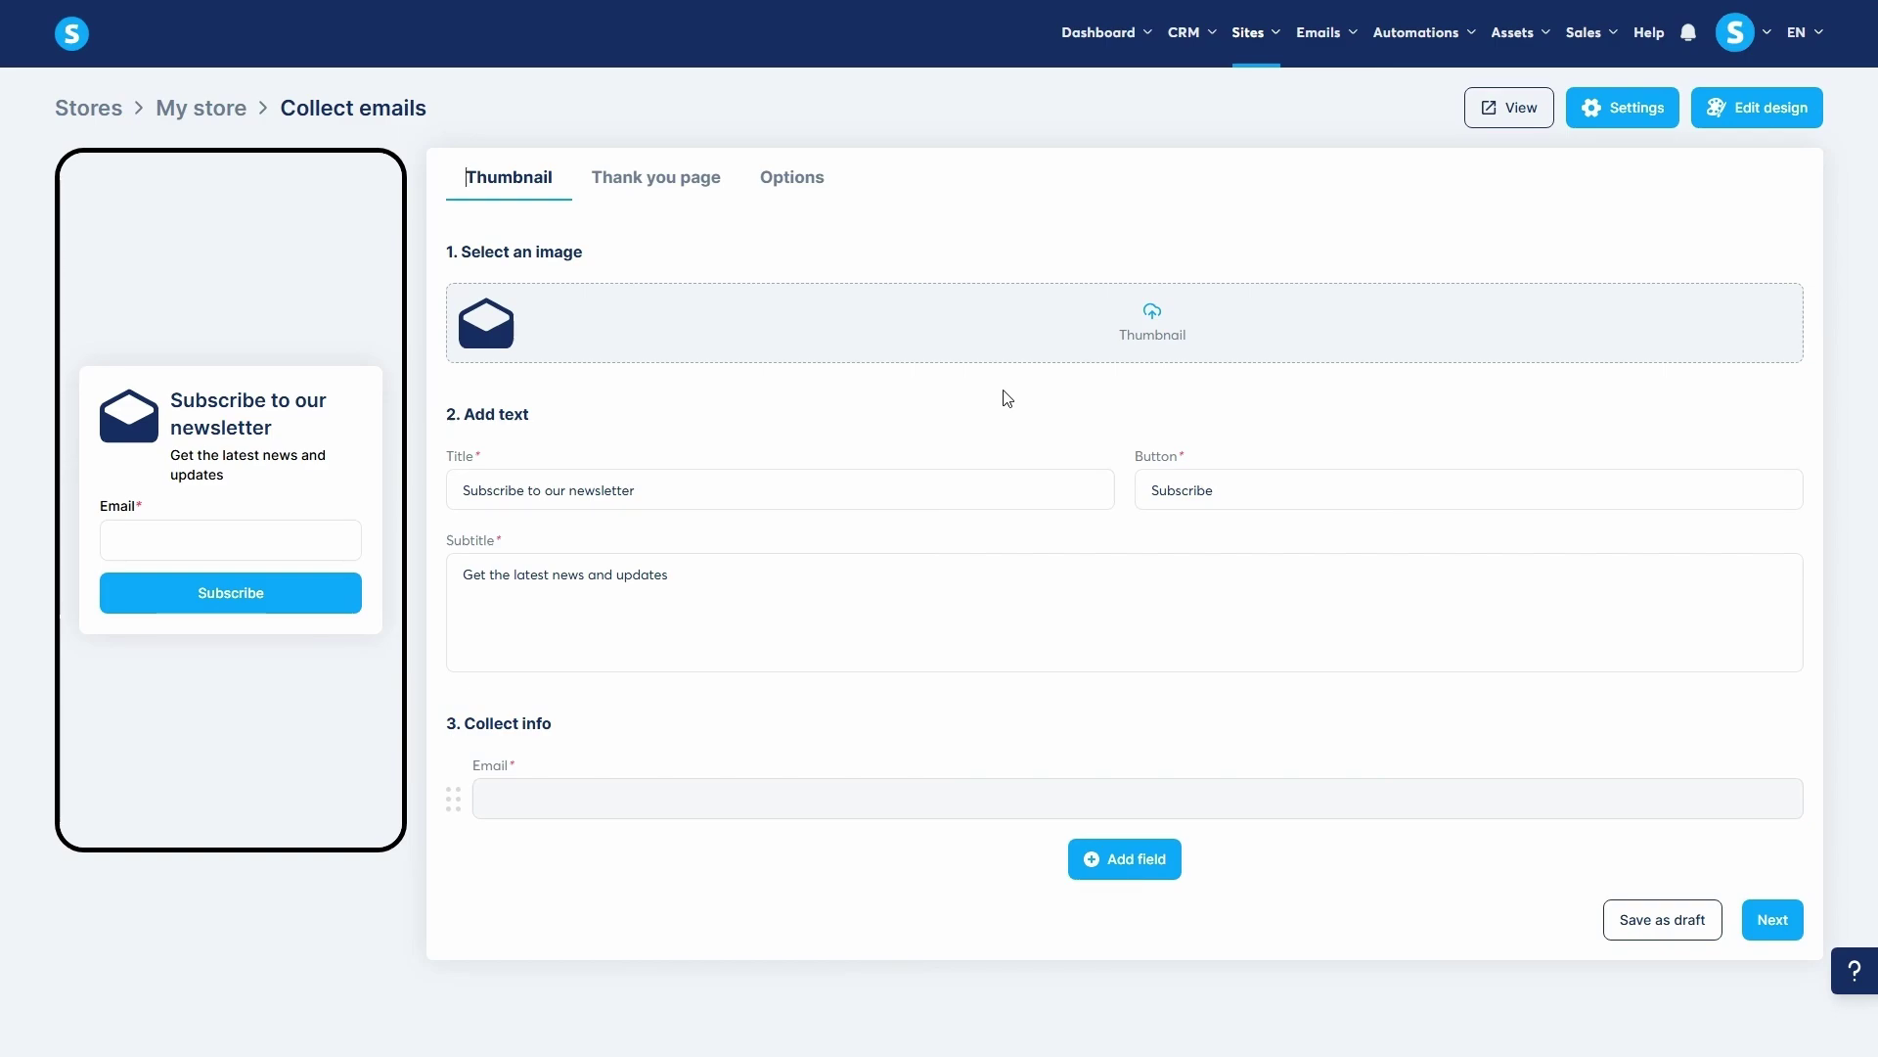
left_click(1113, 858)
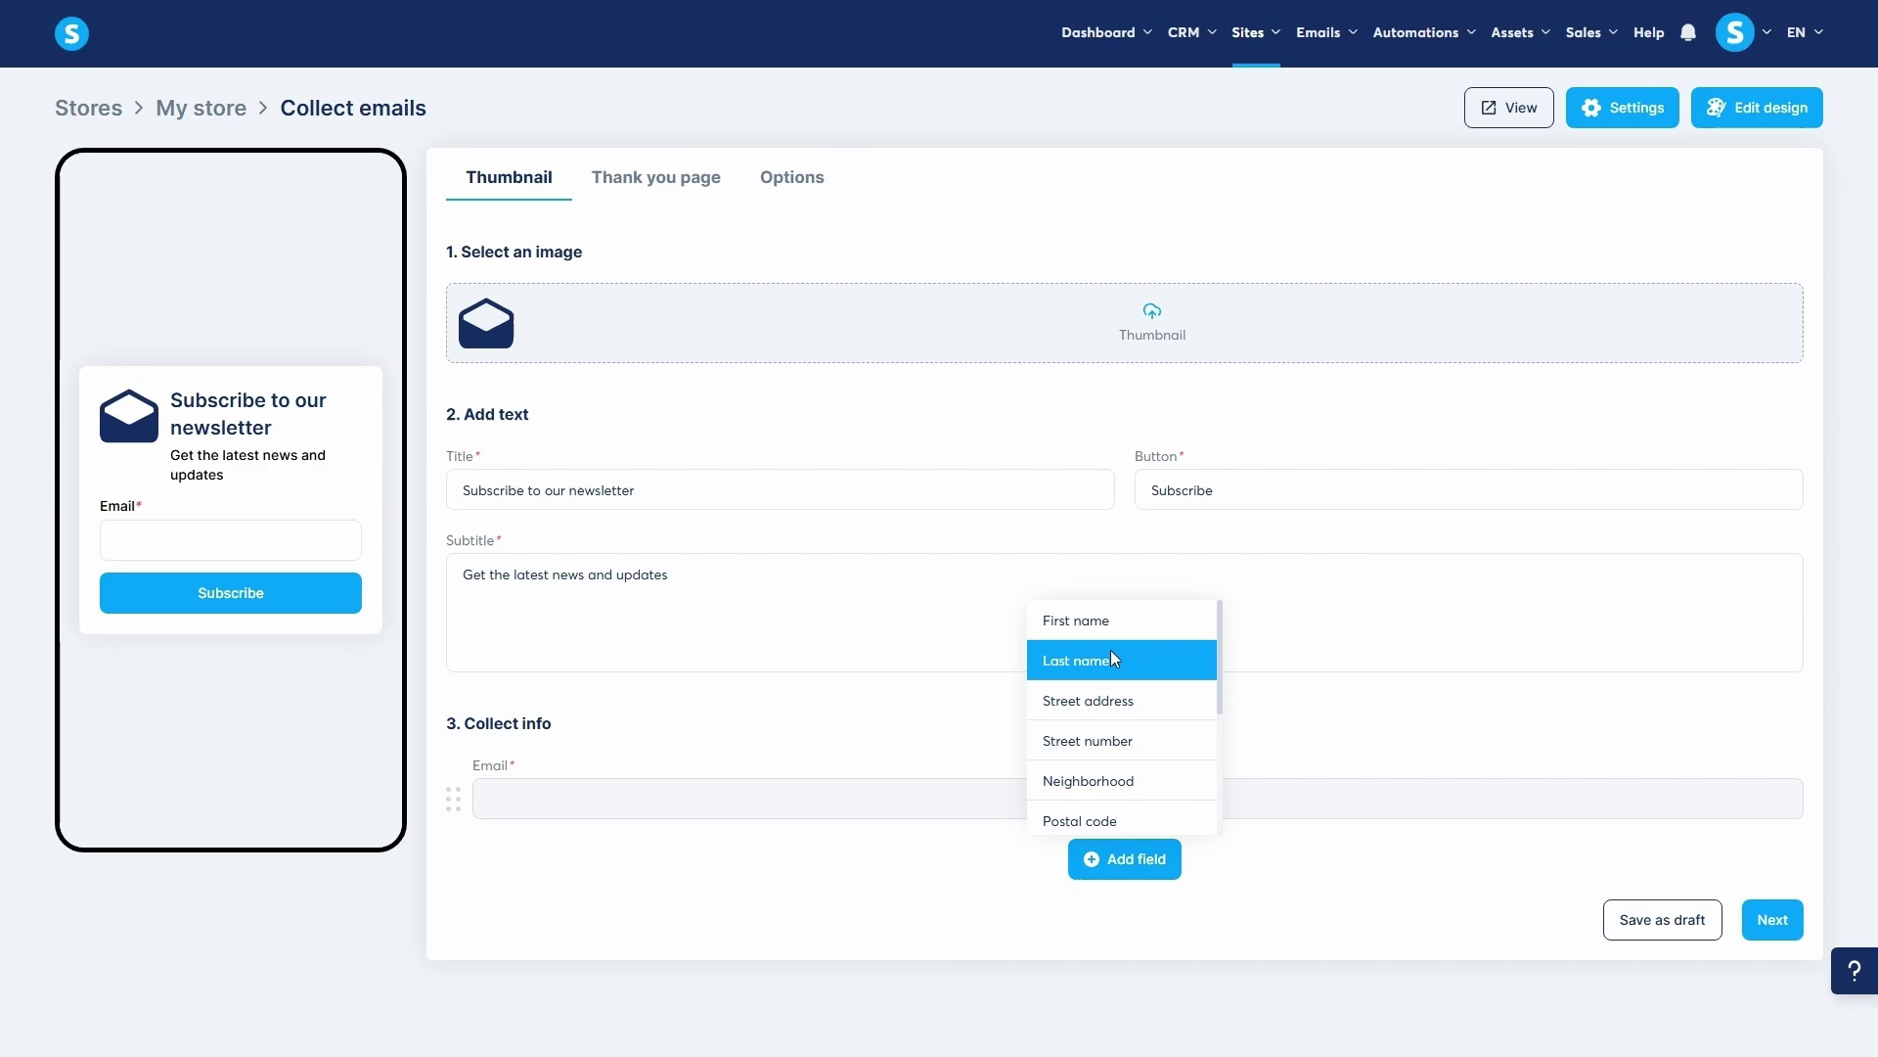
left_click(1057, 624)
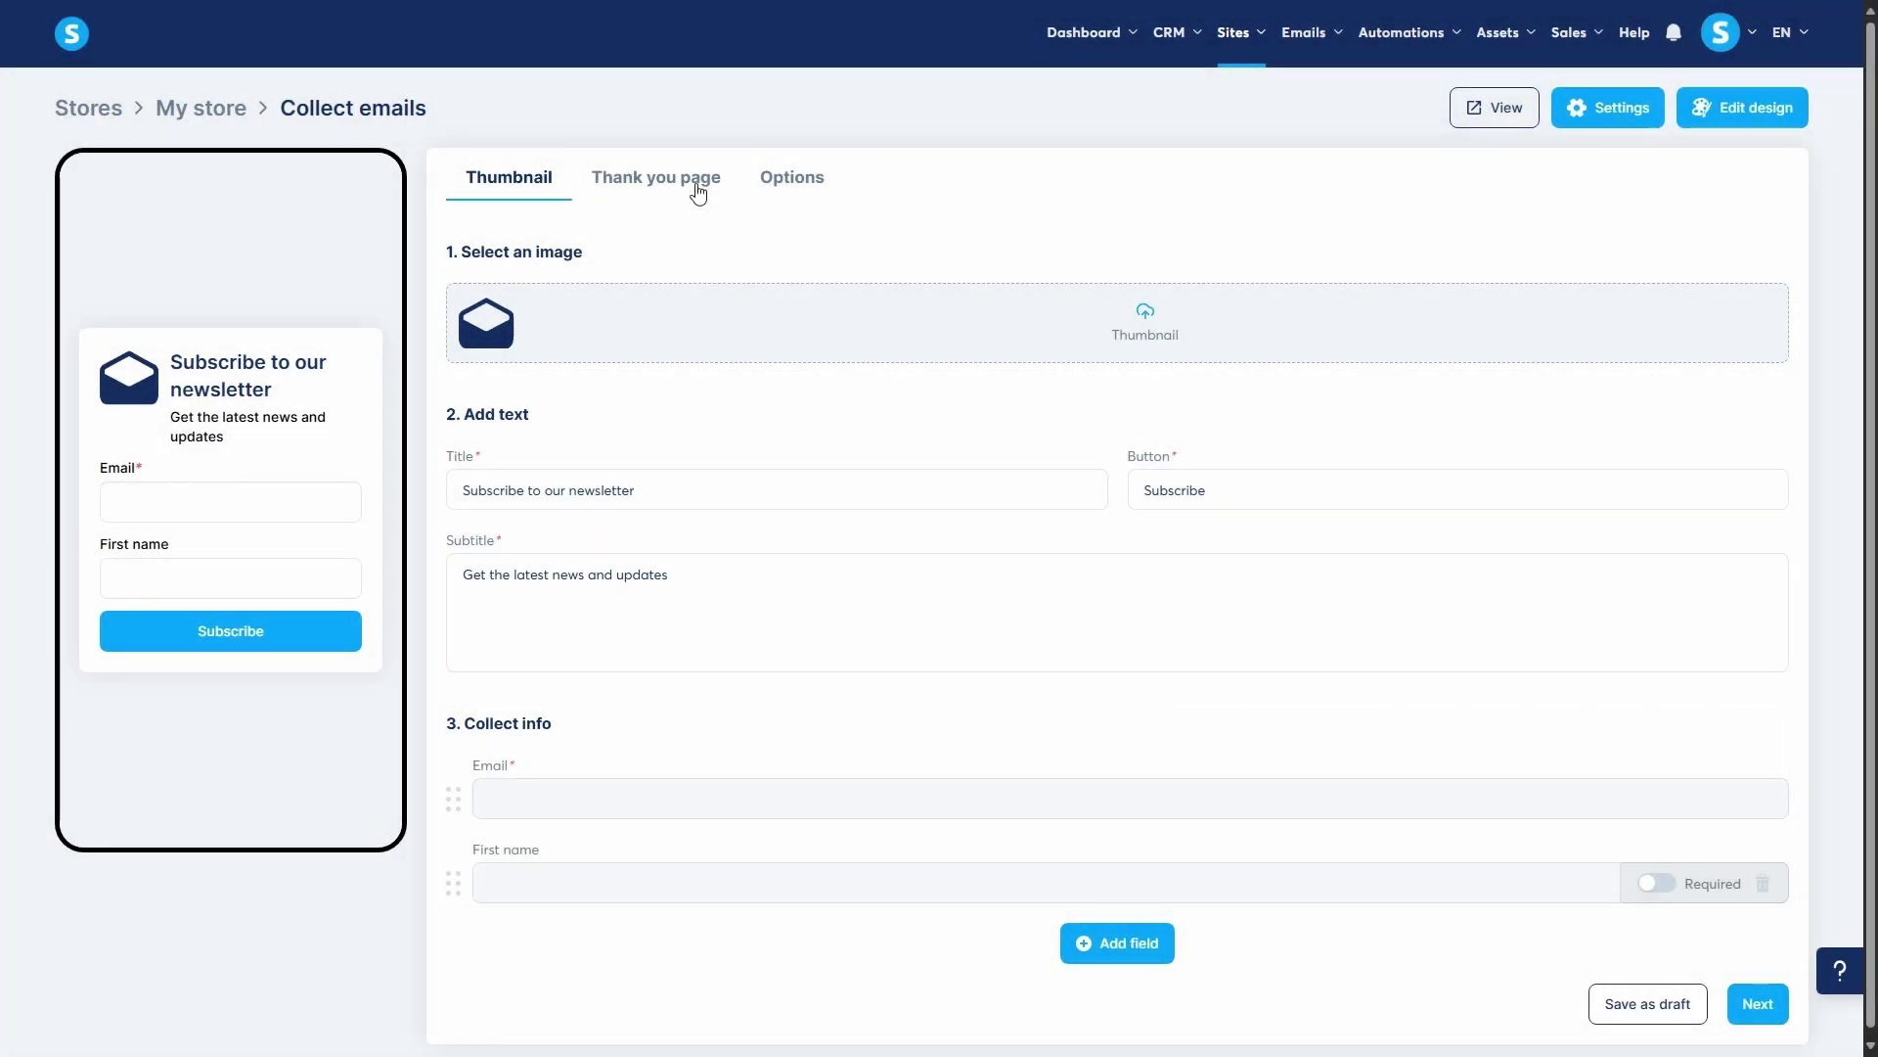
left_click(698, 190)
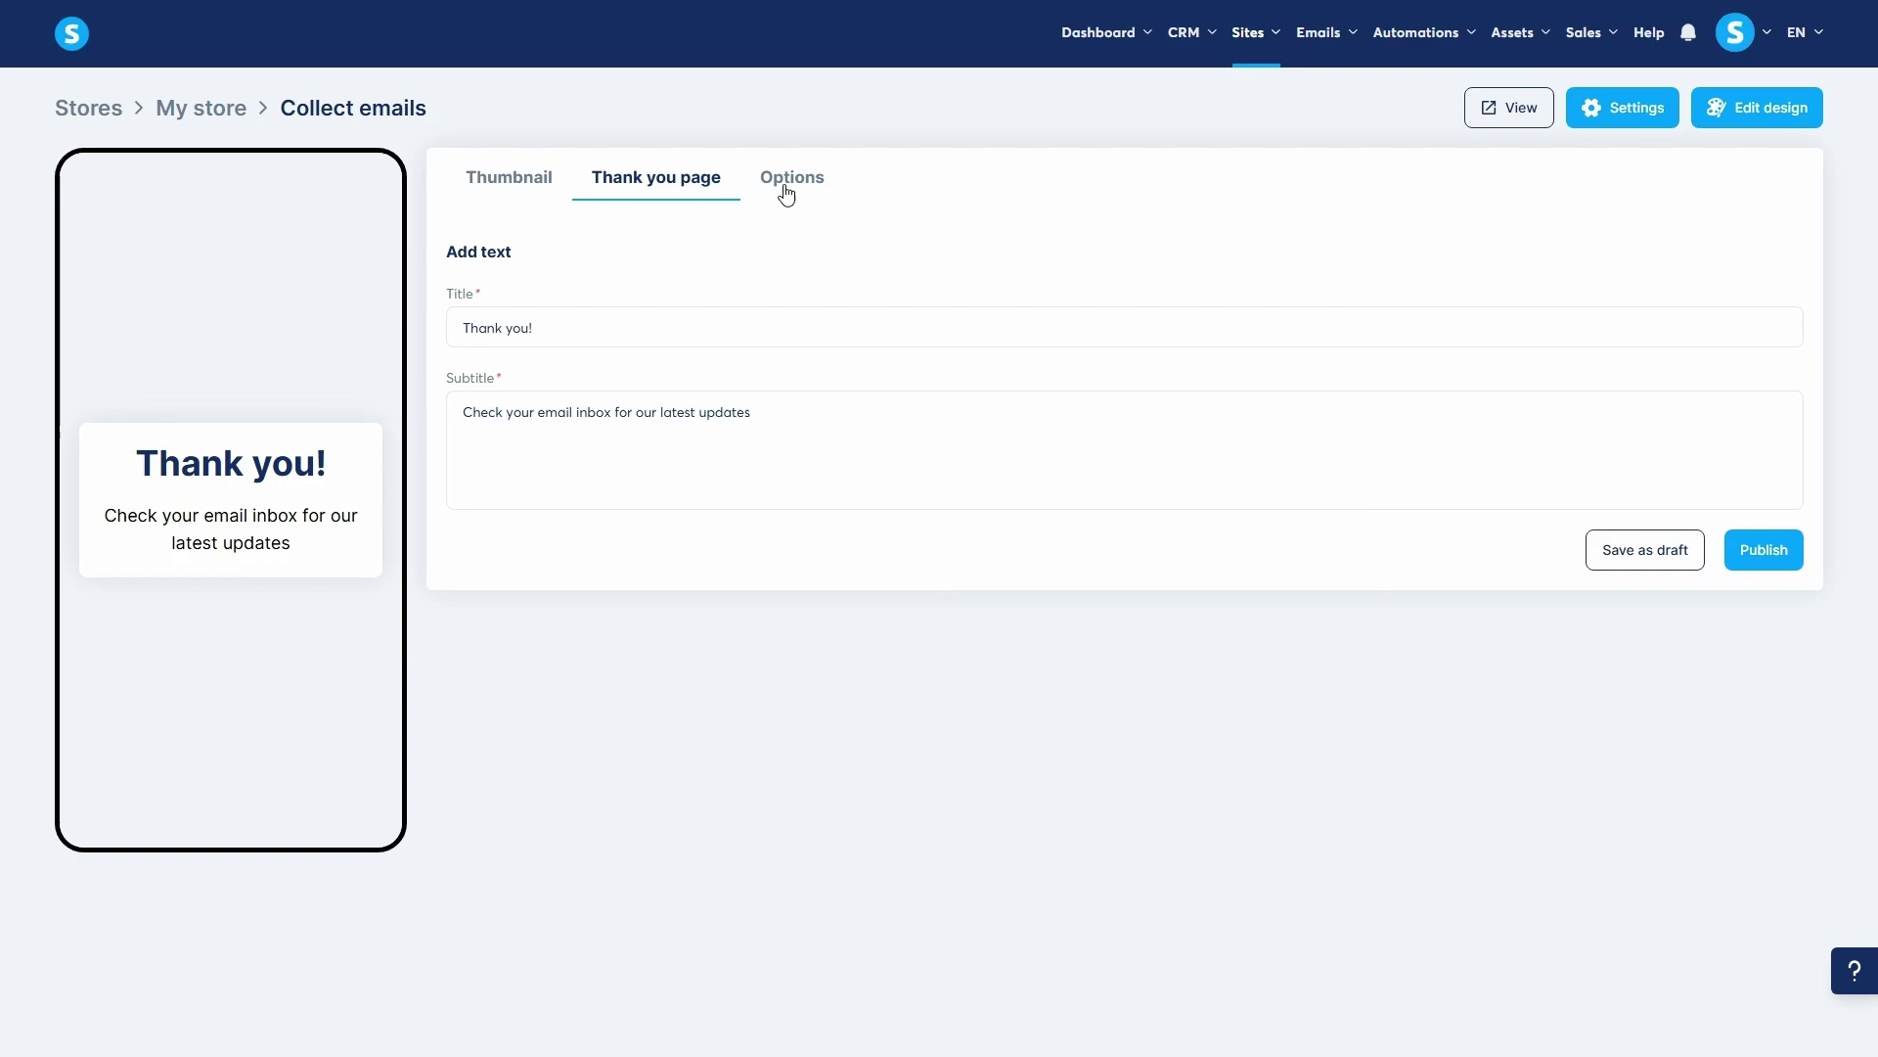
left_click(787, 192)
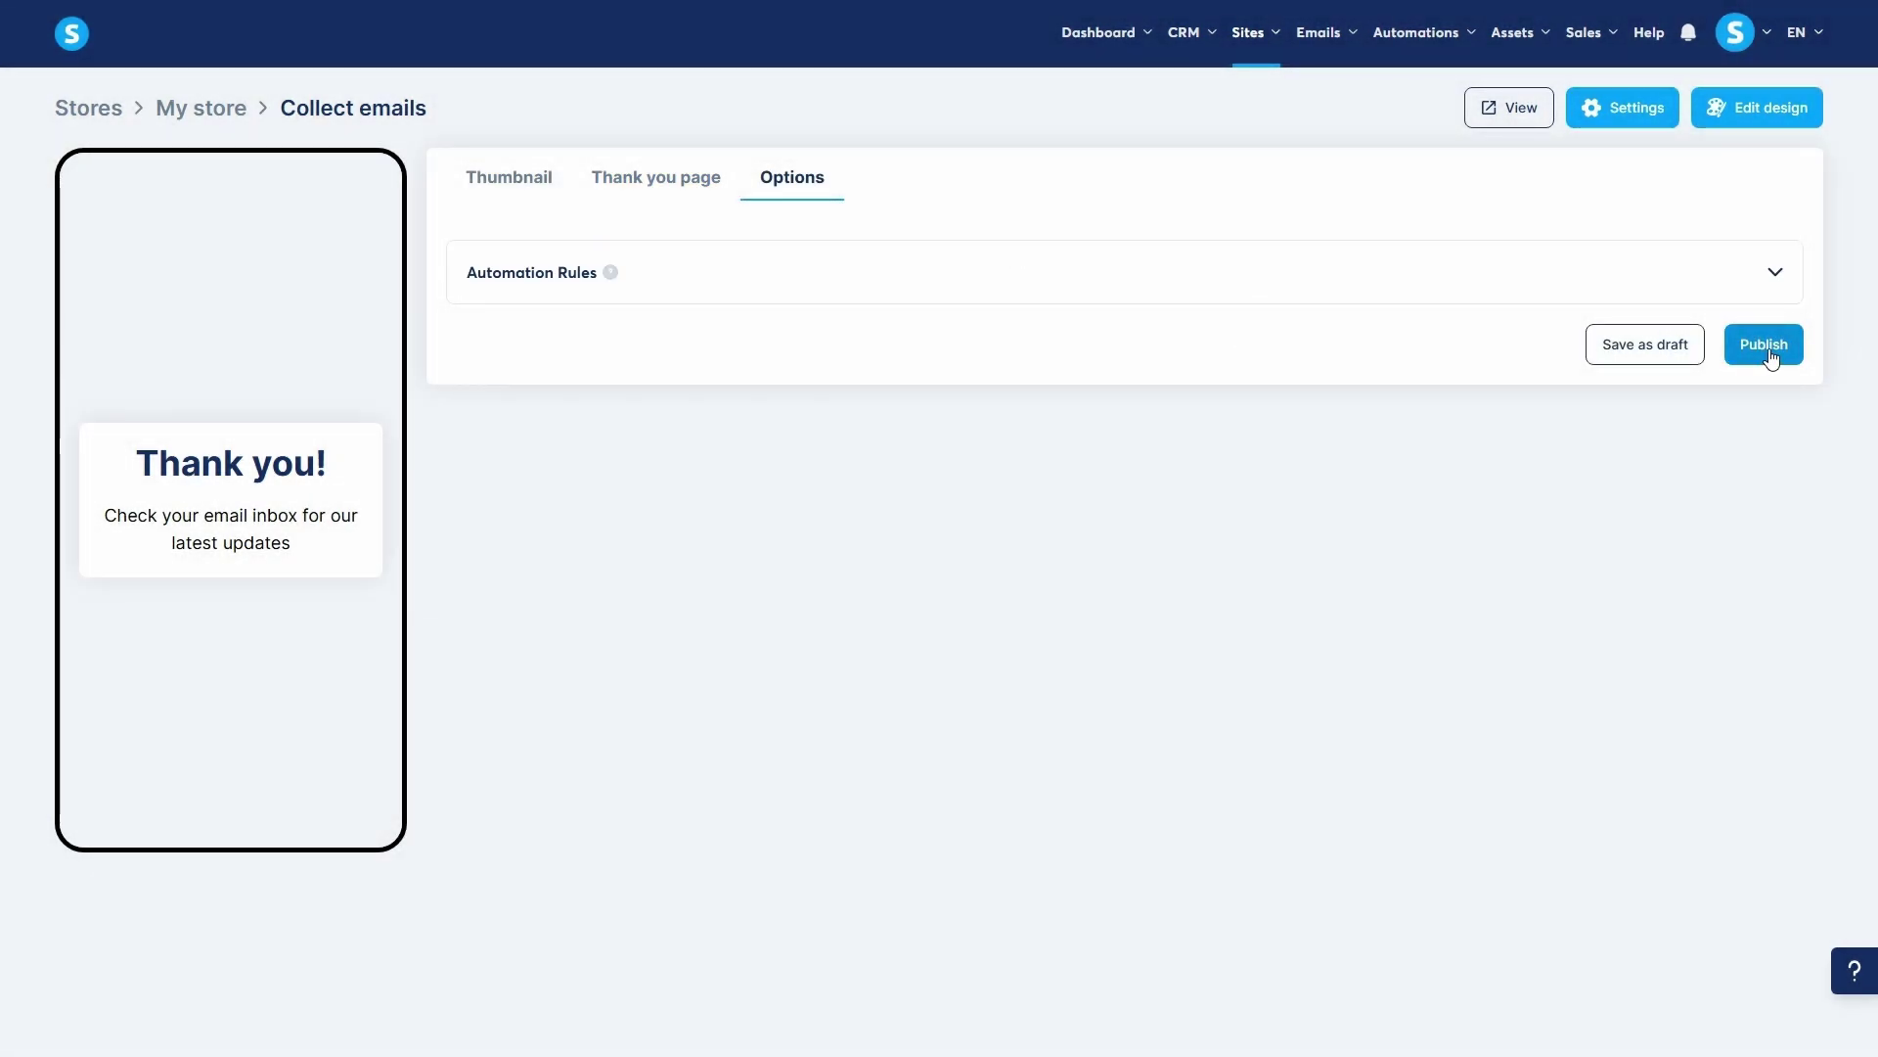
left_click(1769, 350)
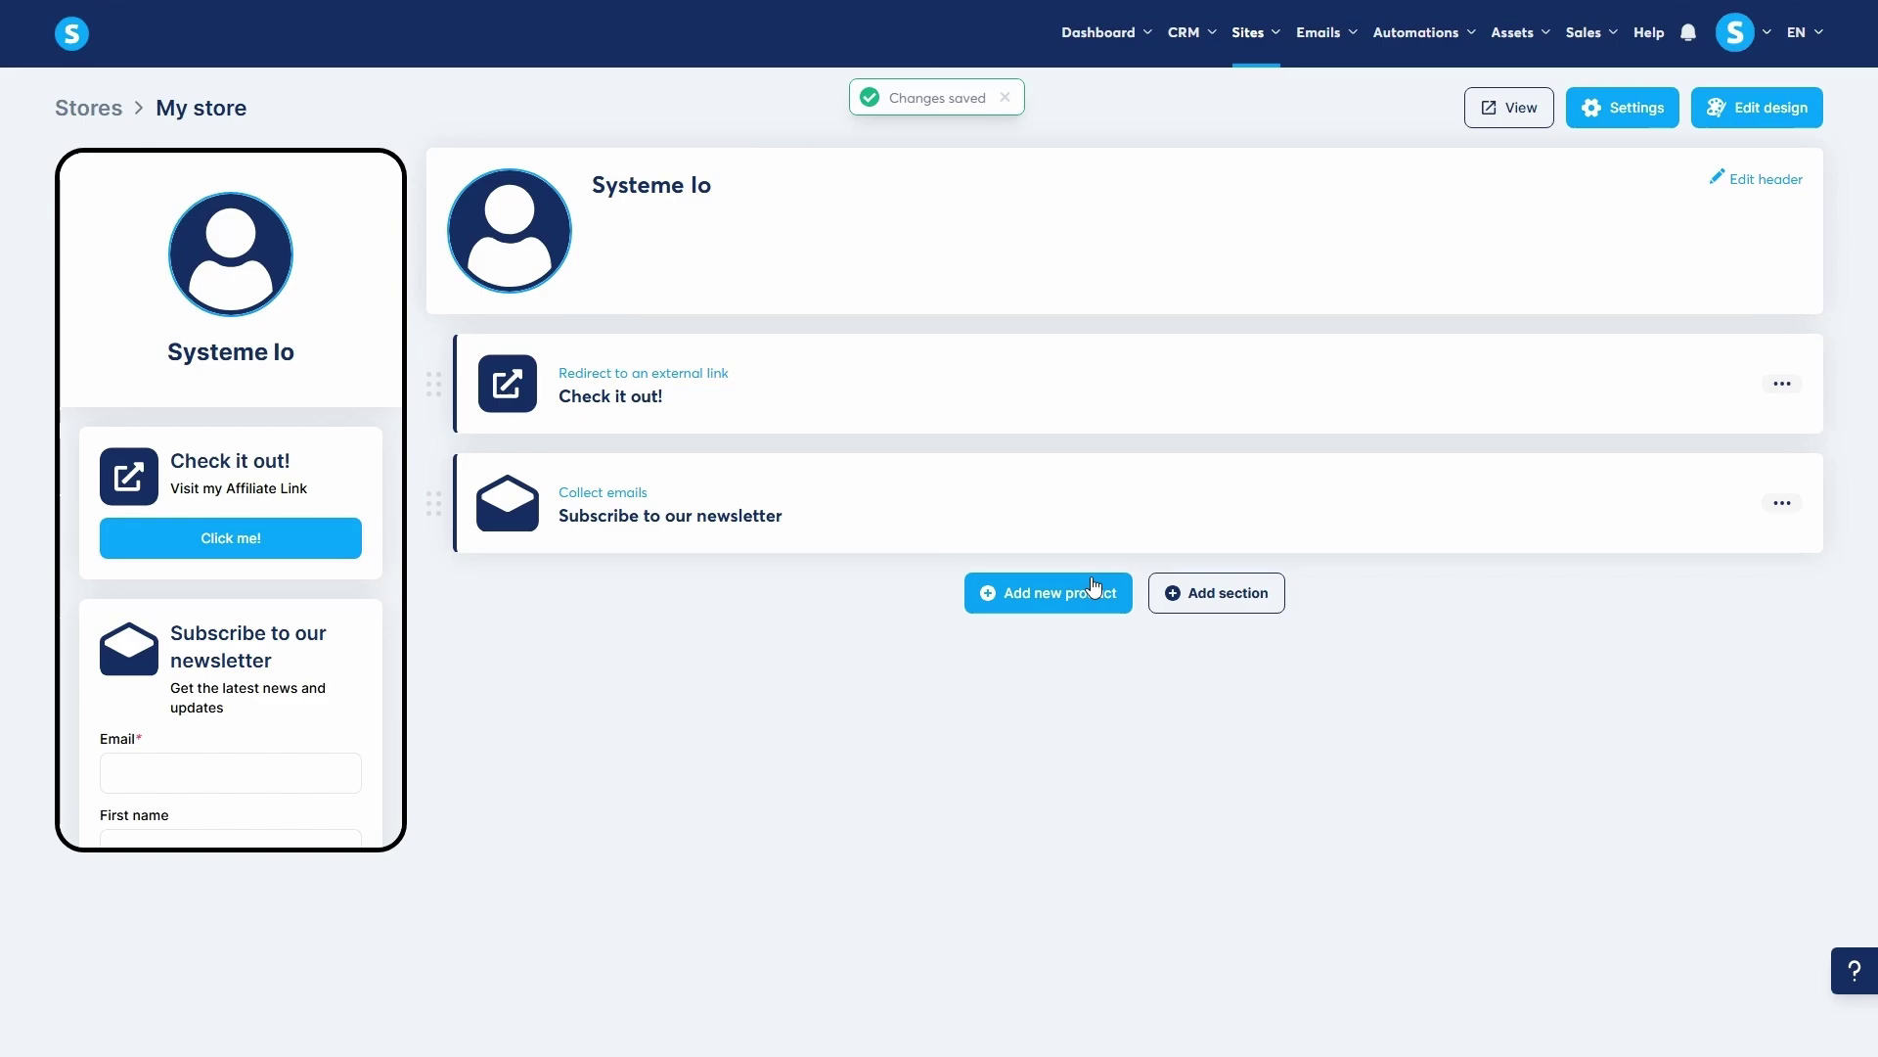
Create a digital download product with E-book.pdf attached as its file
left_click(1094, 586)
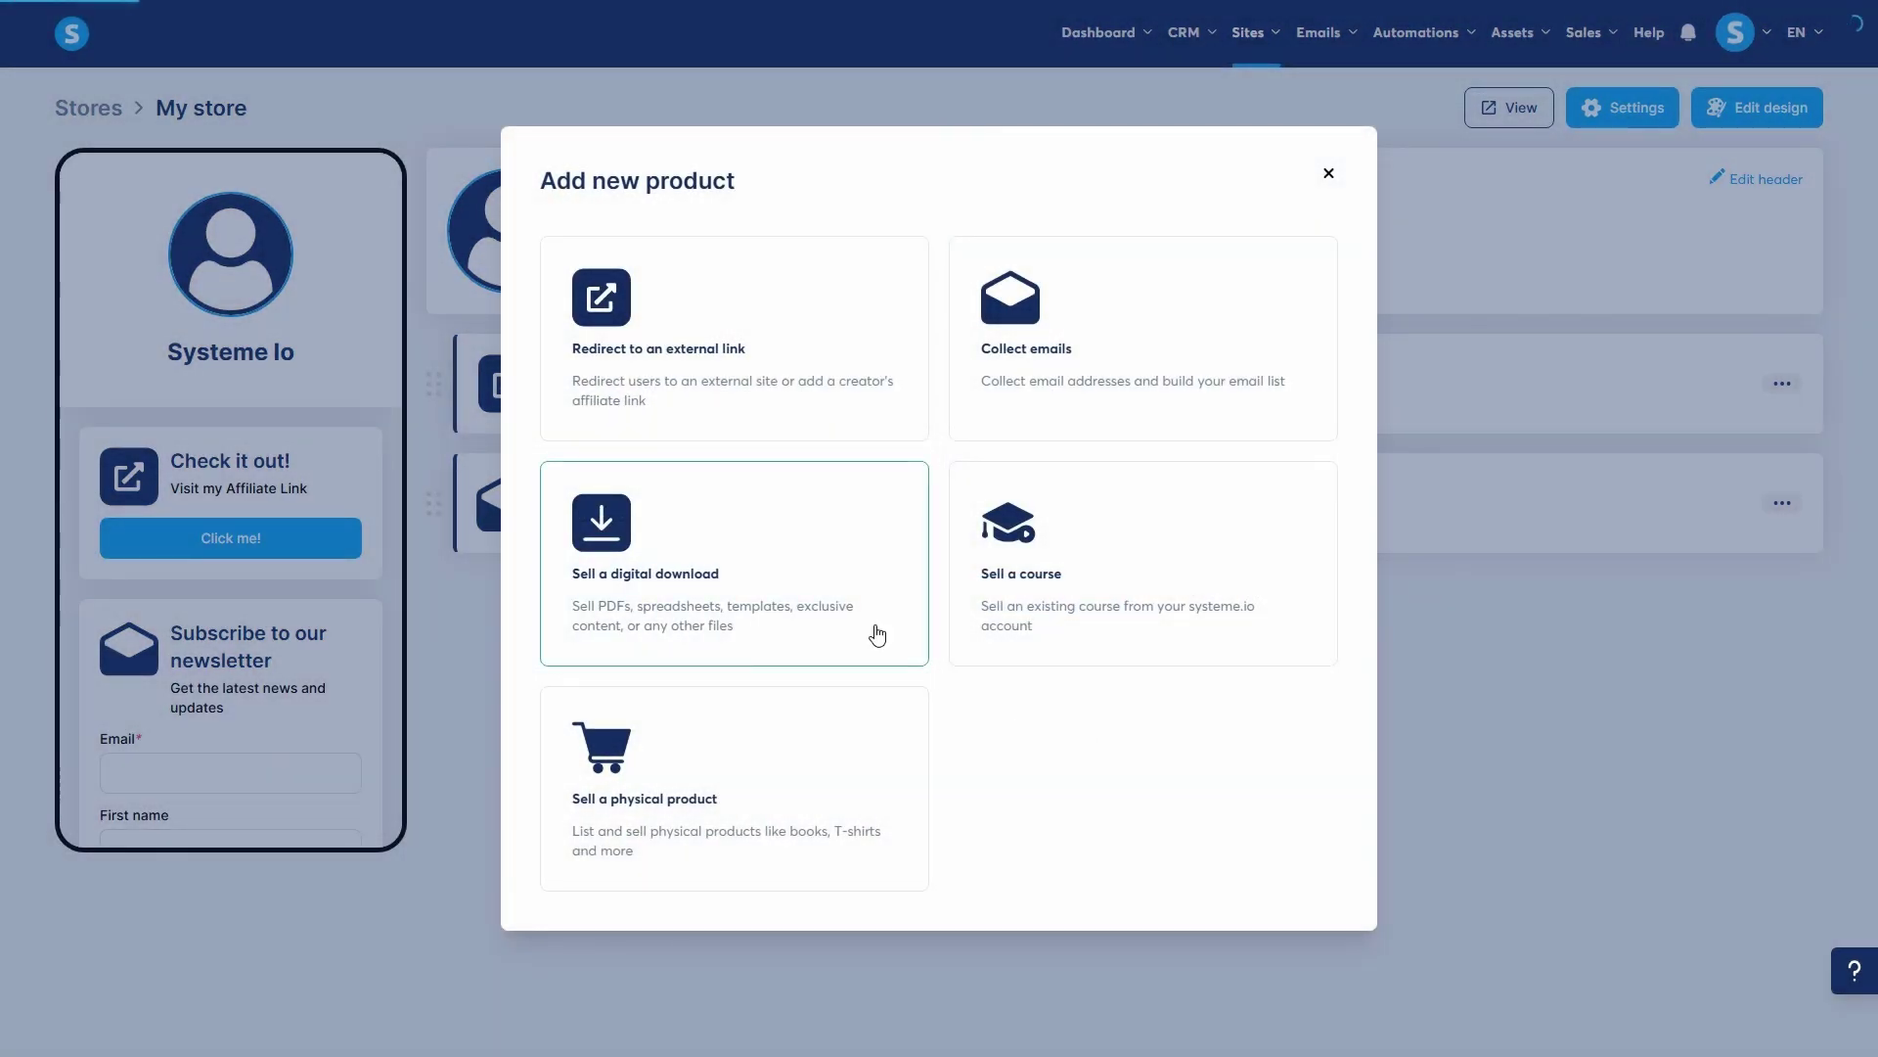
left_click(877, 636)
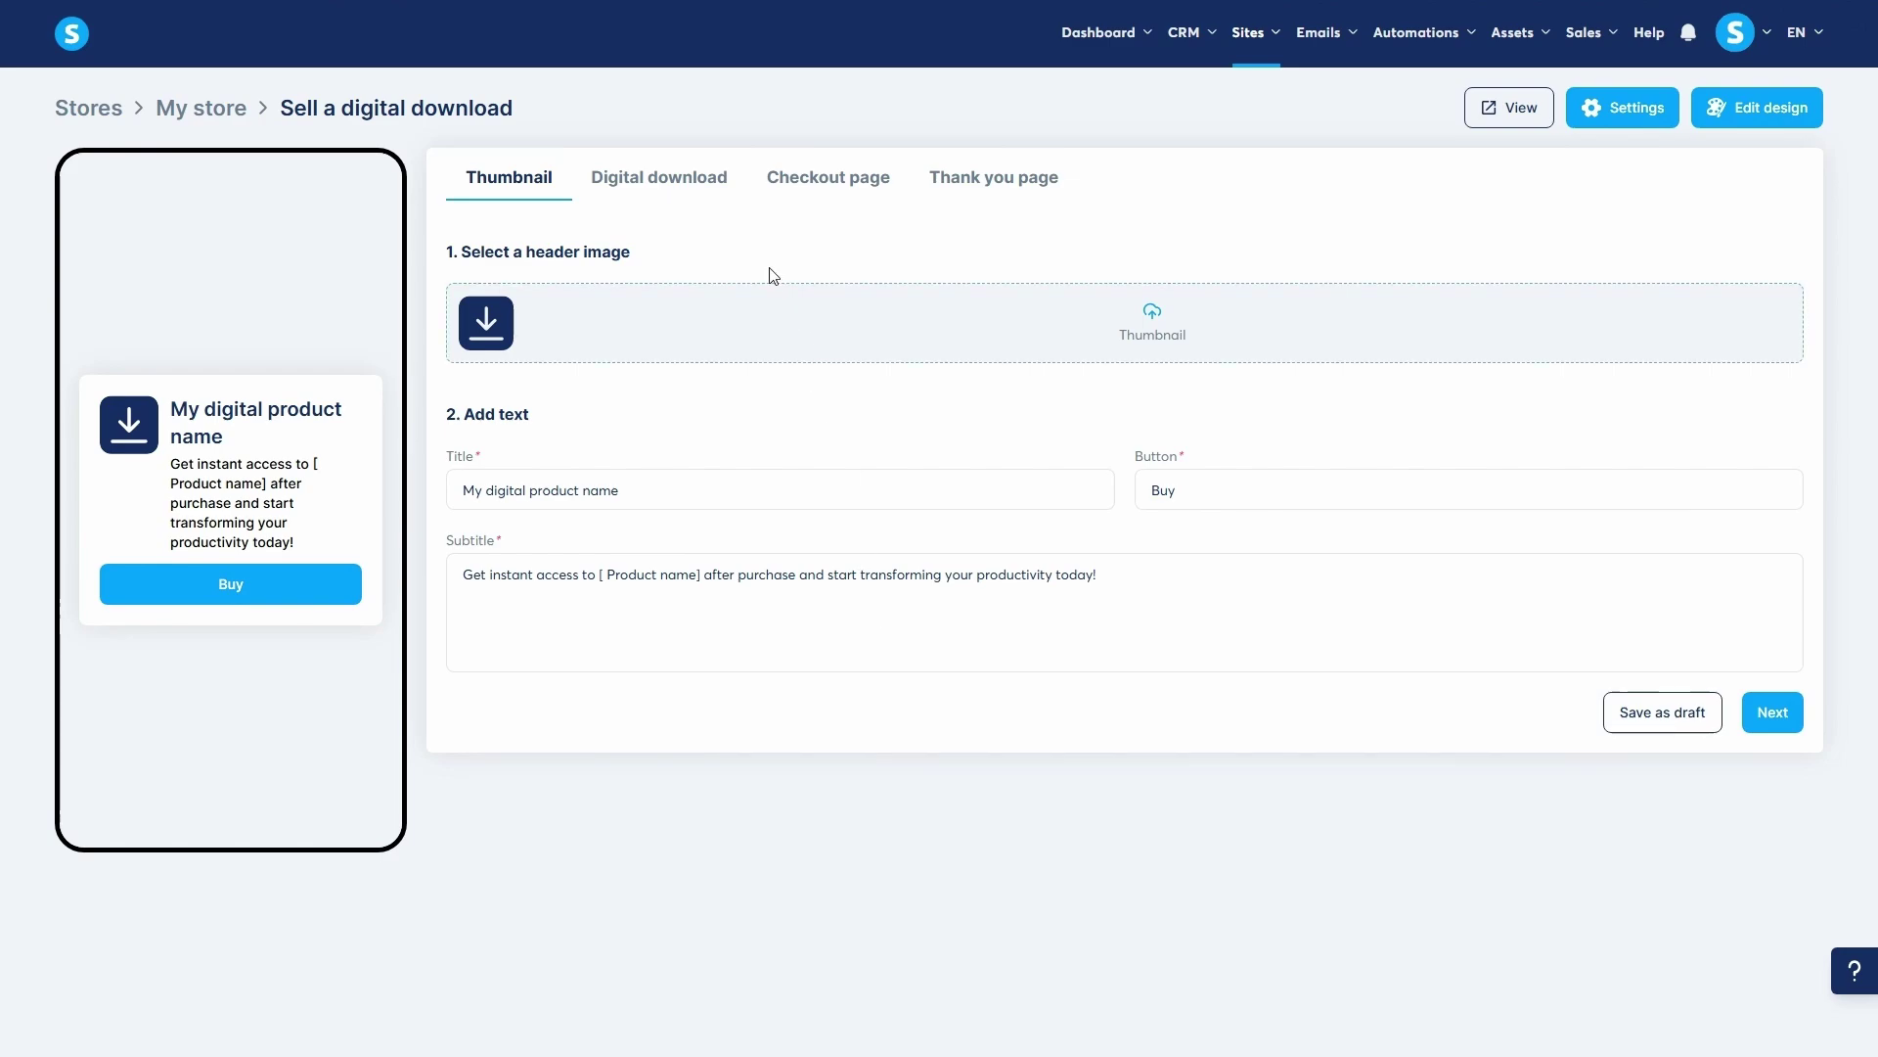
left_click(686, 189)
left_click(851, 461)
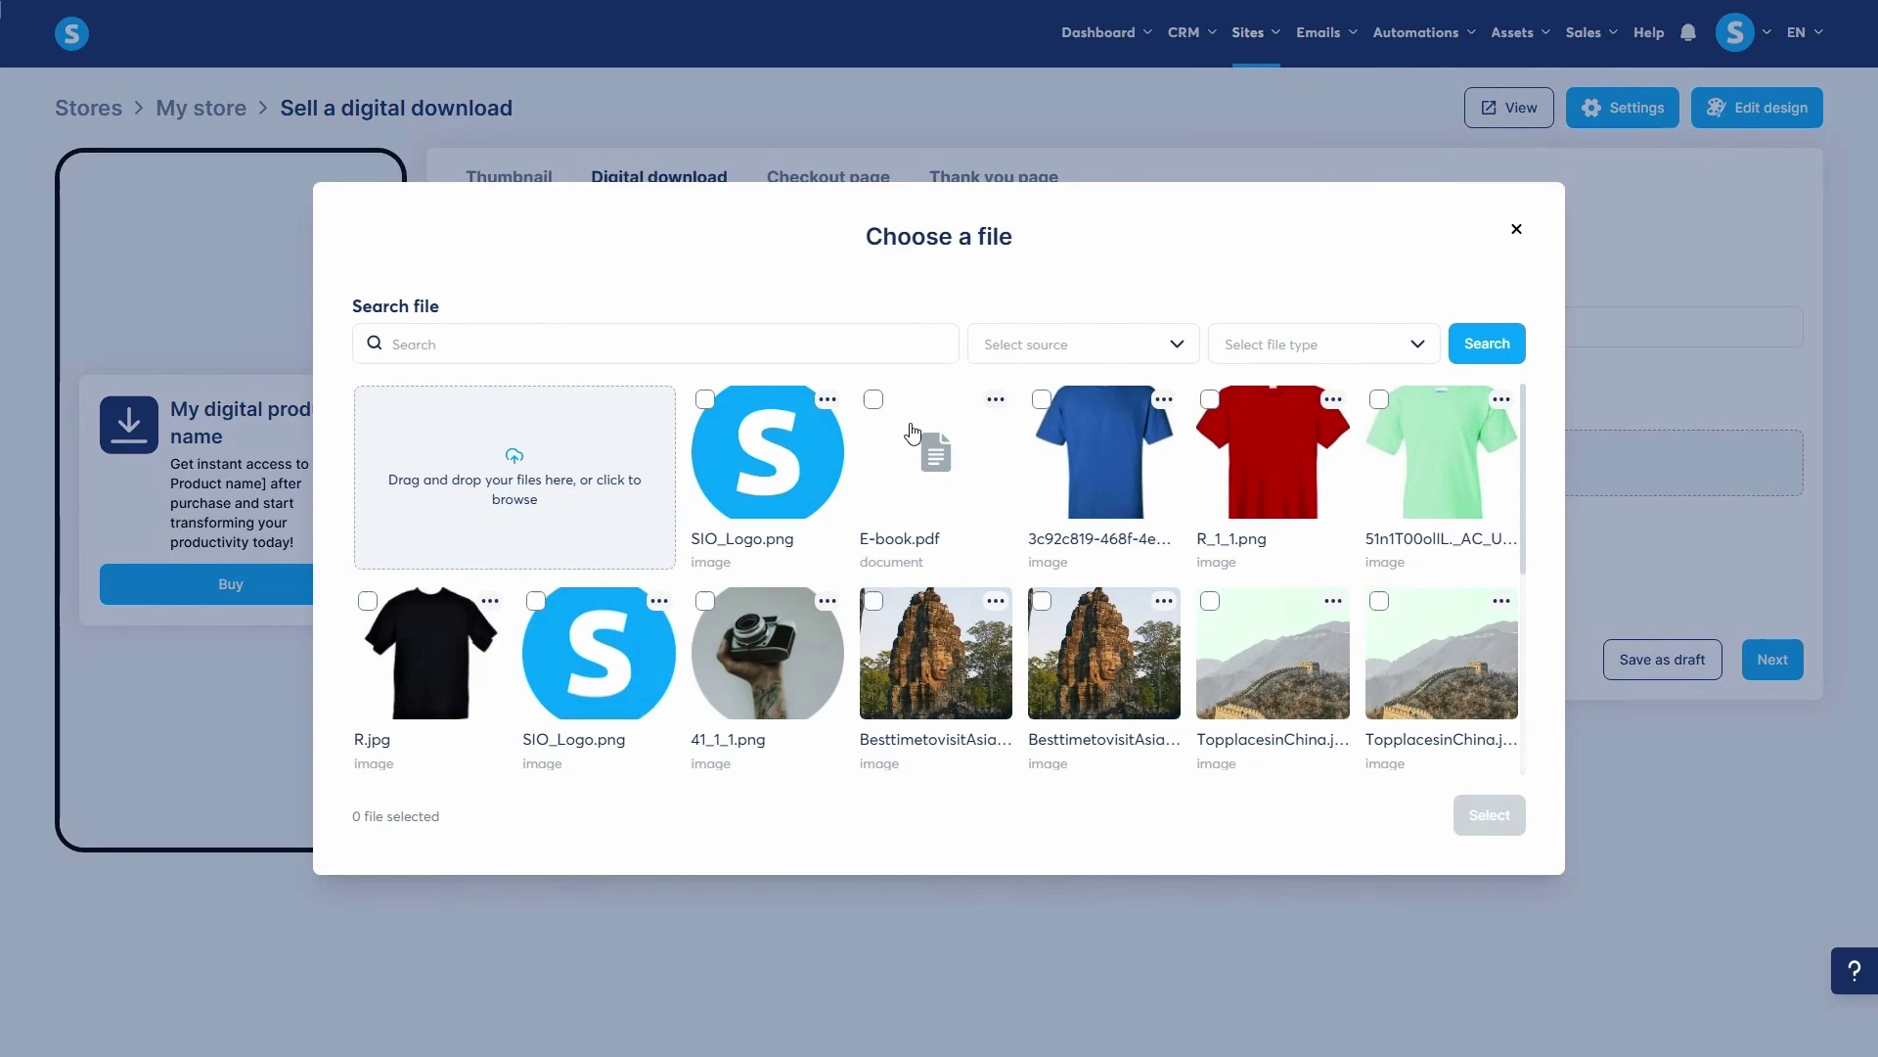
left_click(912, 432)
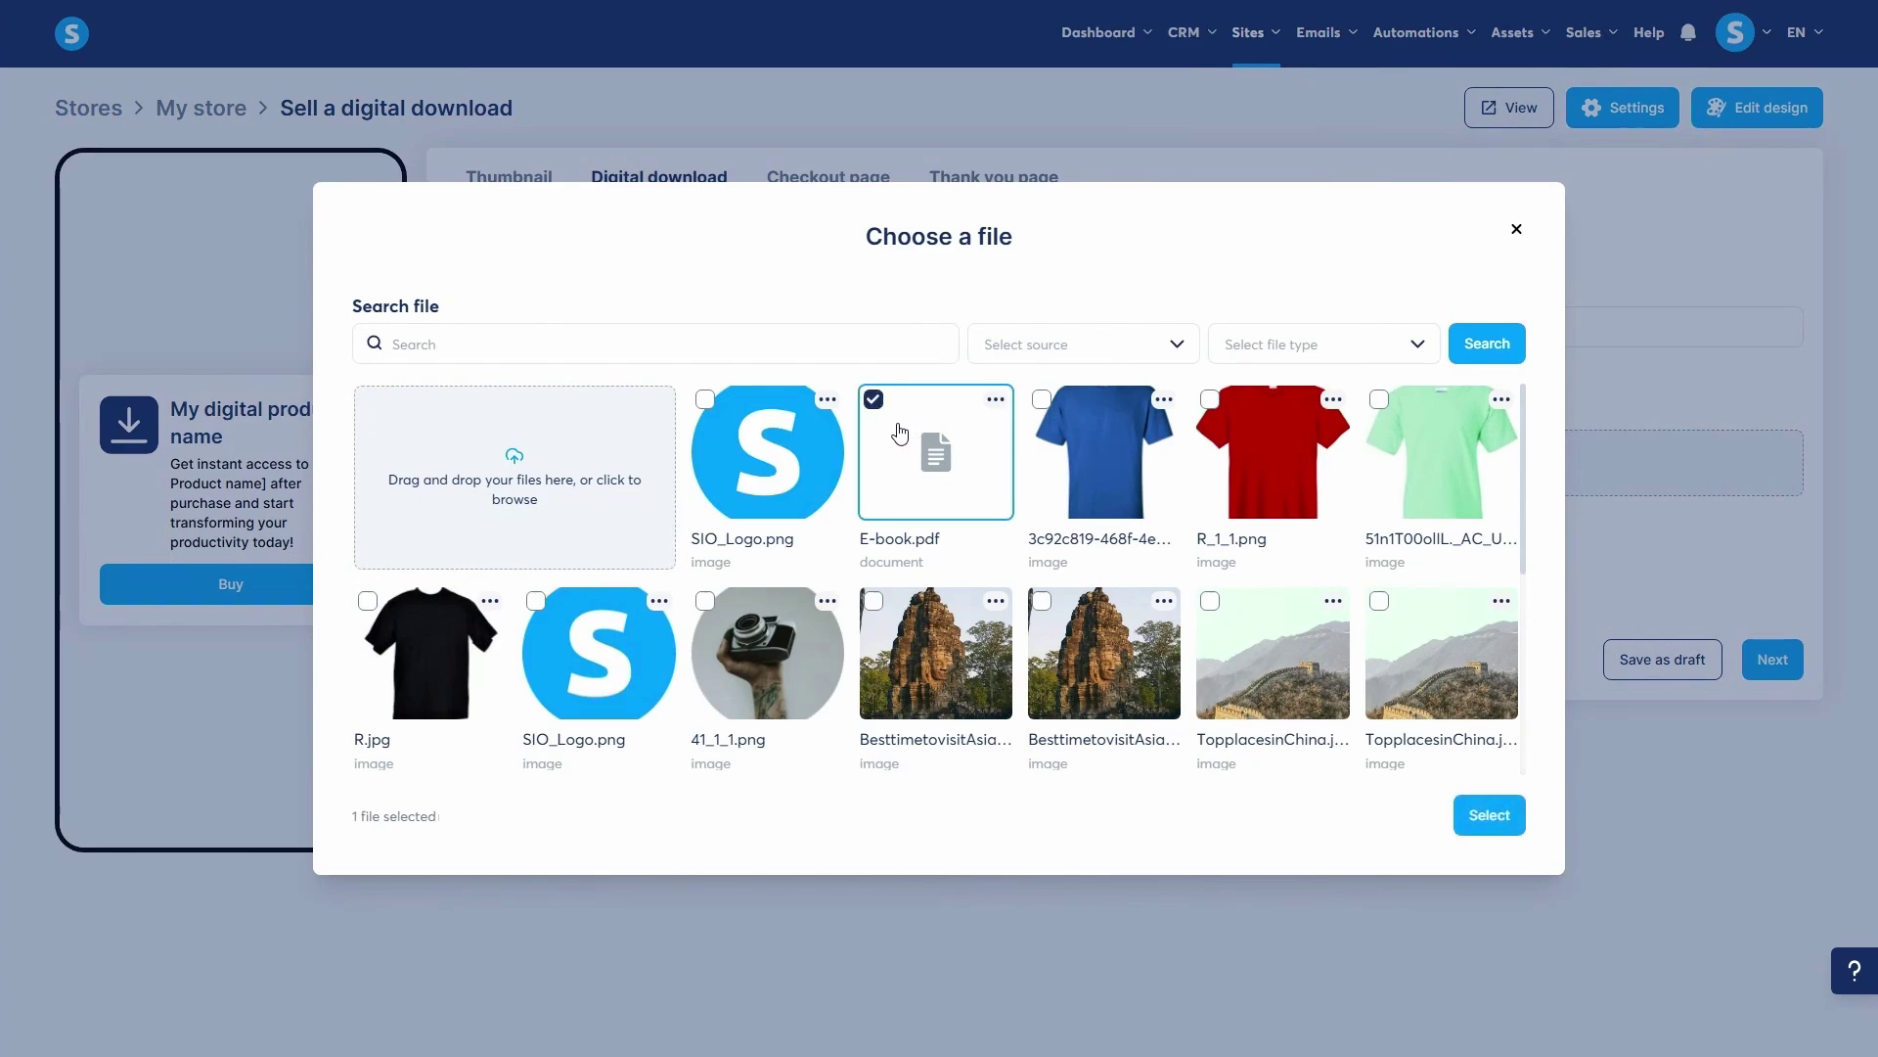
left_click(1467, 824)
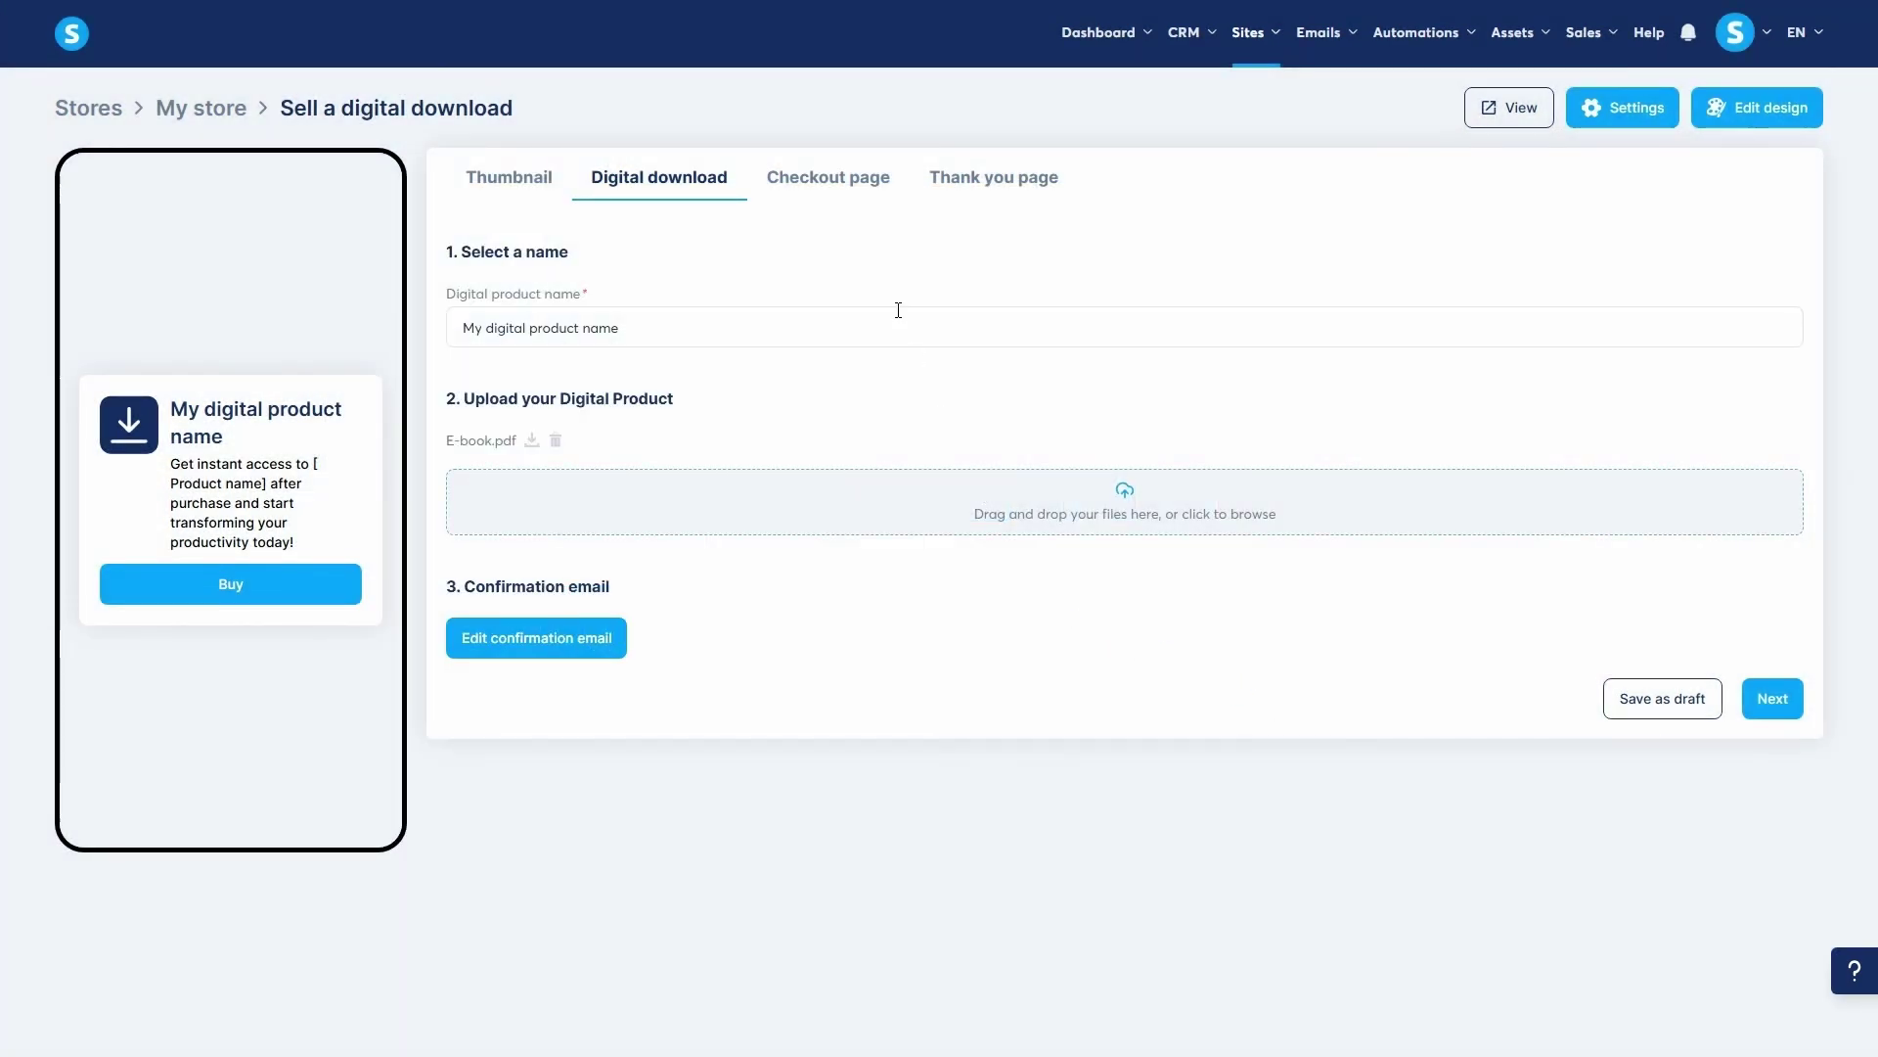
Step through checkout and thank-you settings, publish the digital download, and start another product
left_click(835, 178)
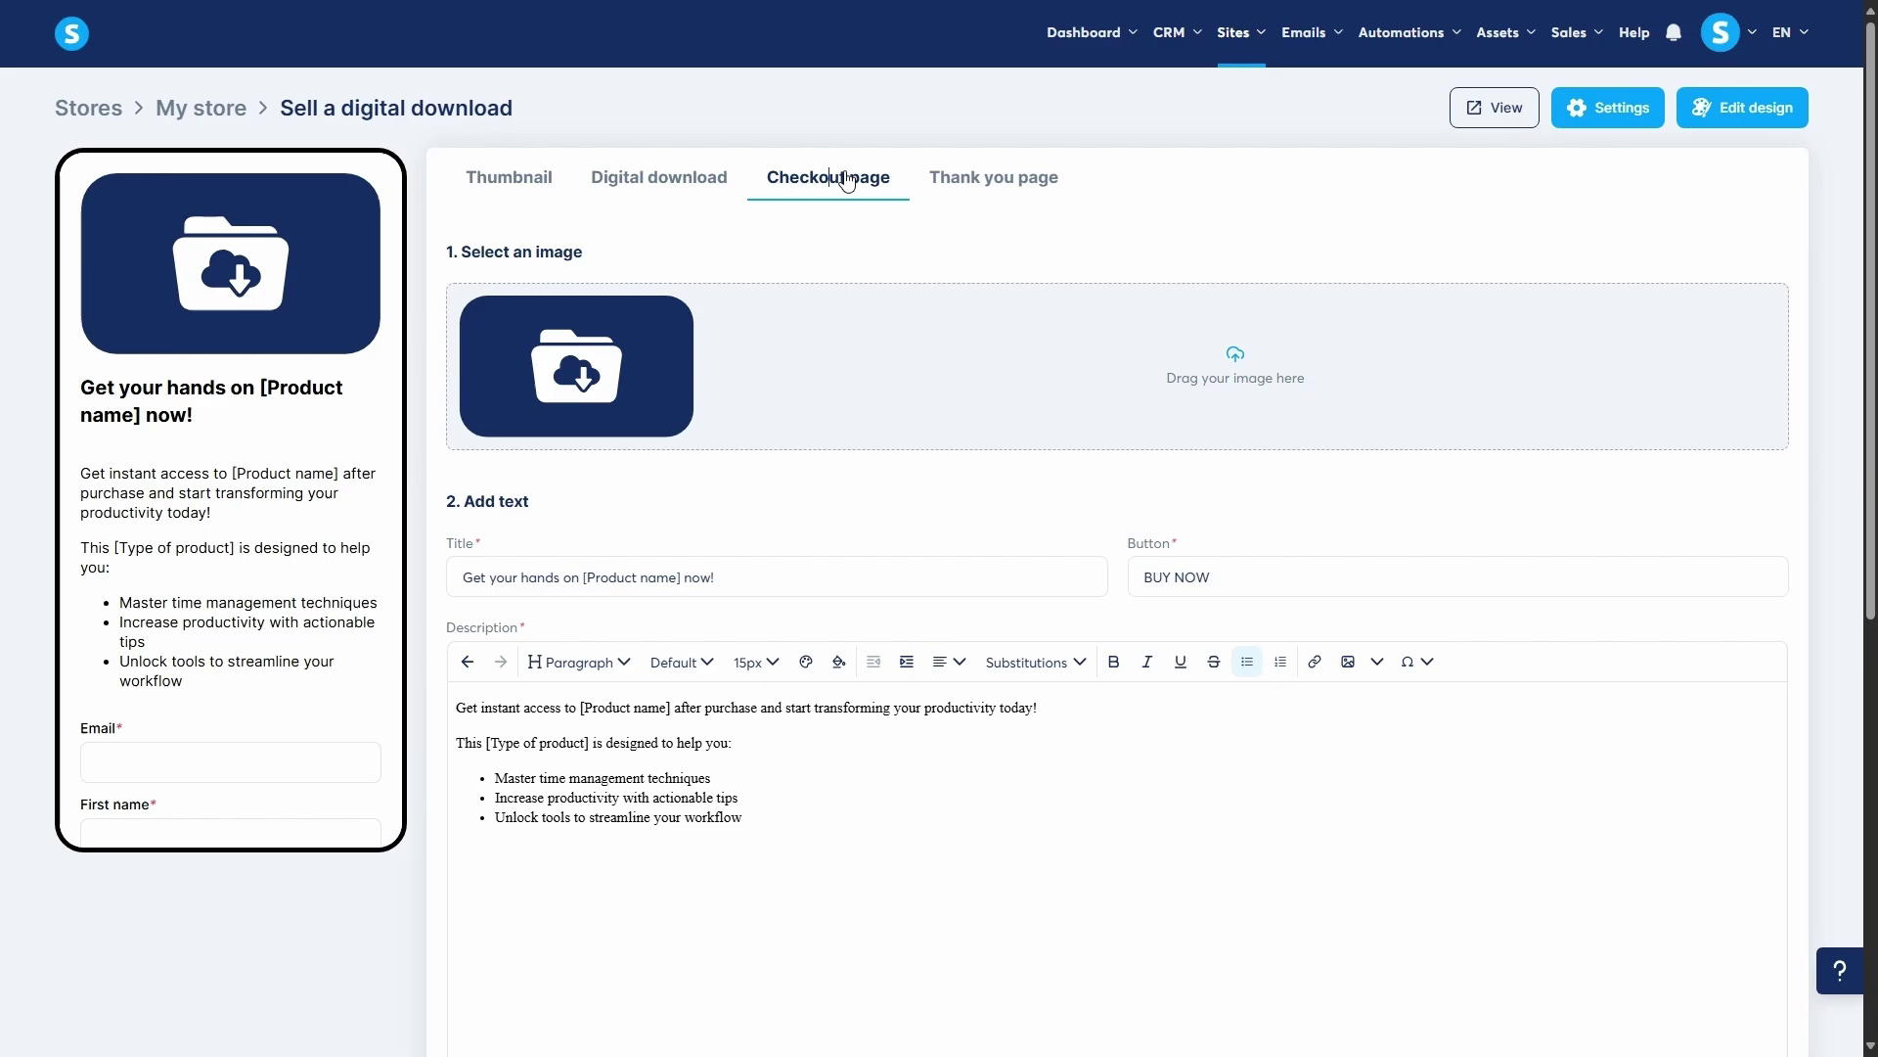
scroll(1057, 251, "down", 7)
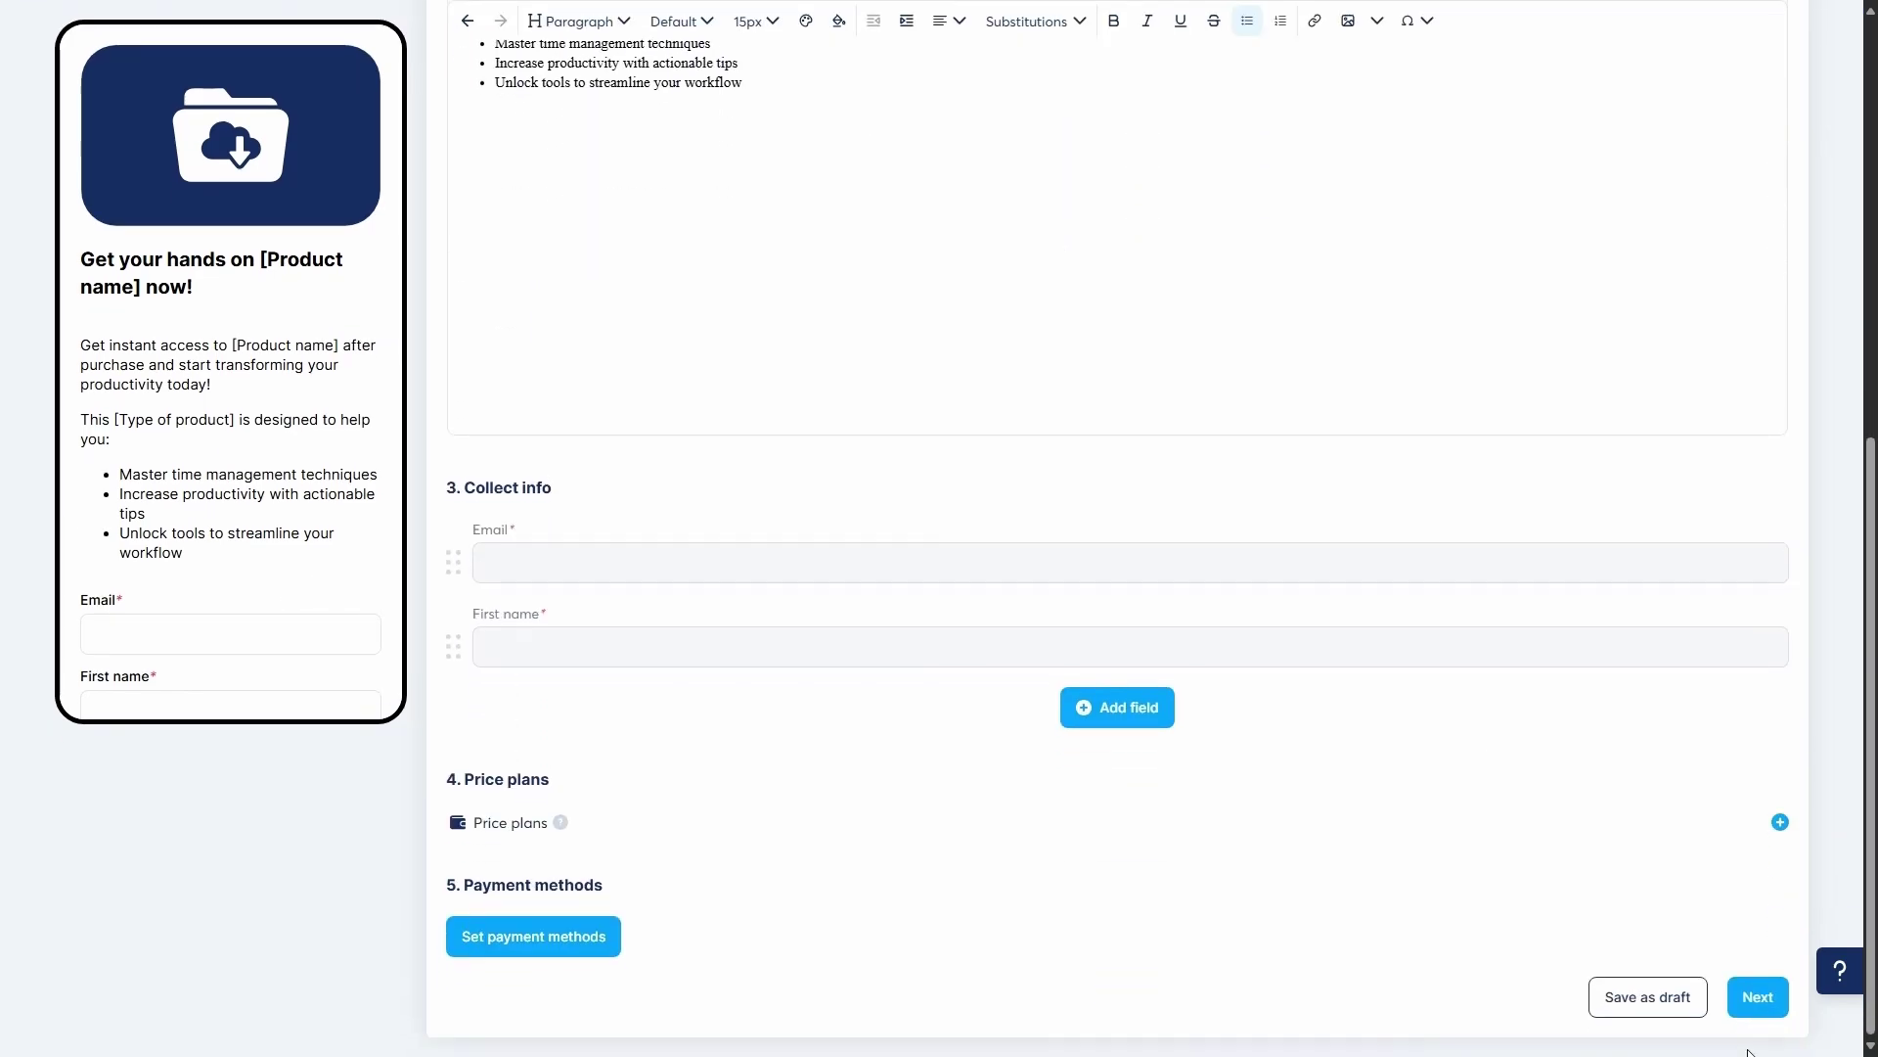
left_click(1751, 1006)
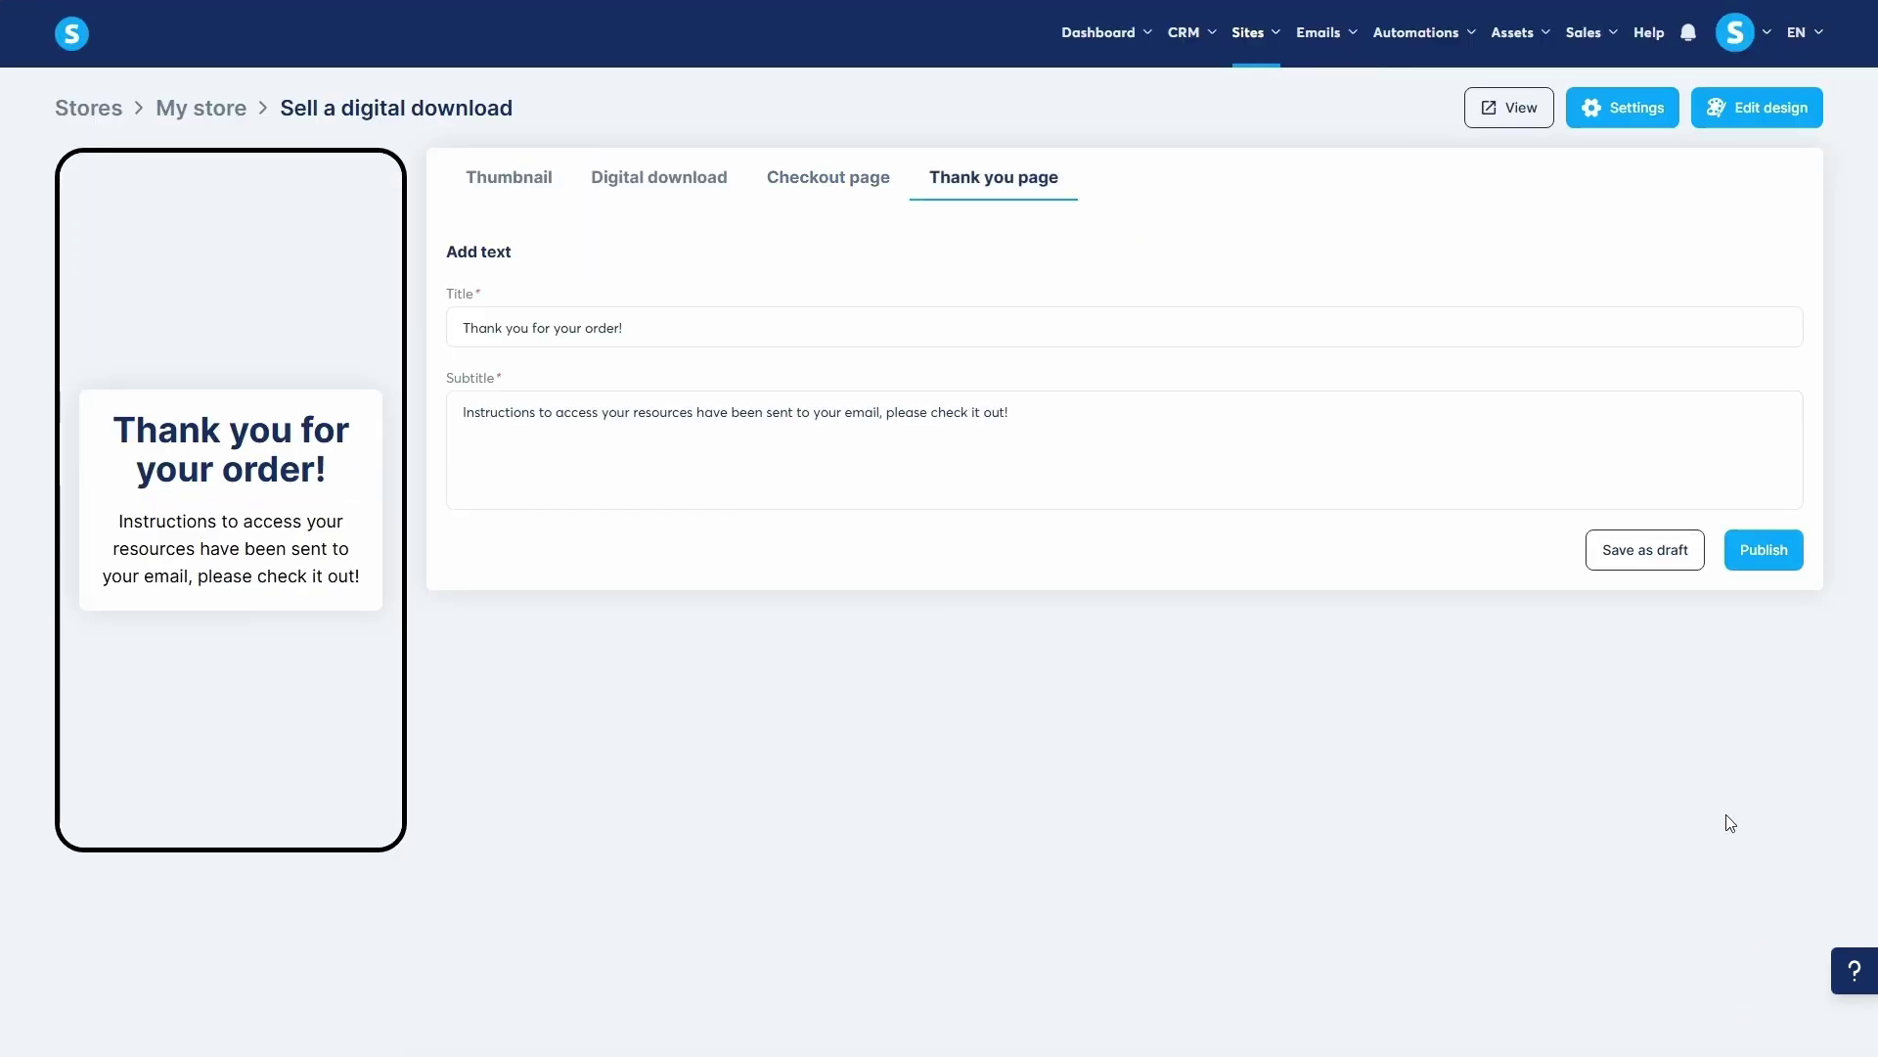
left_click(1767, 549)
left_click(1048, 712)
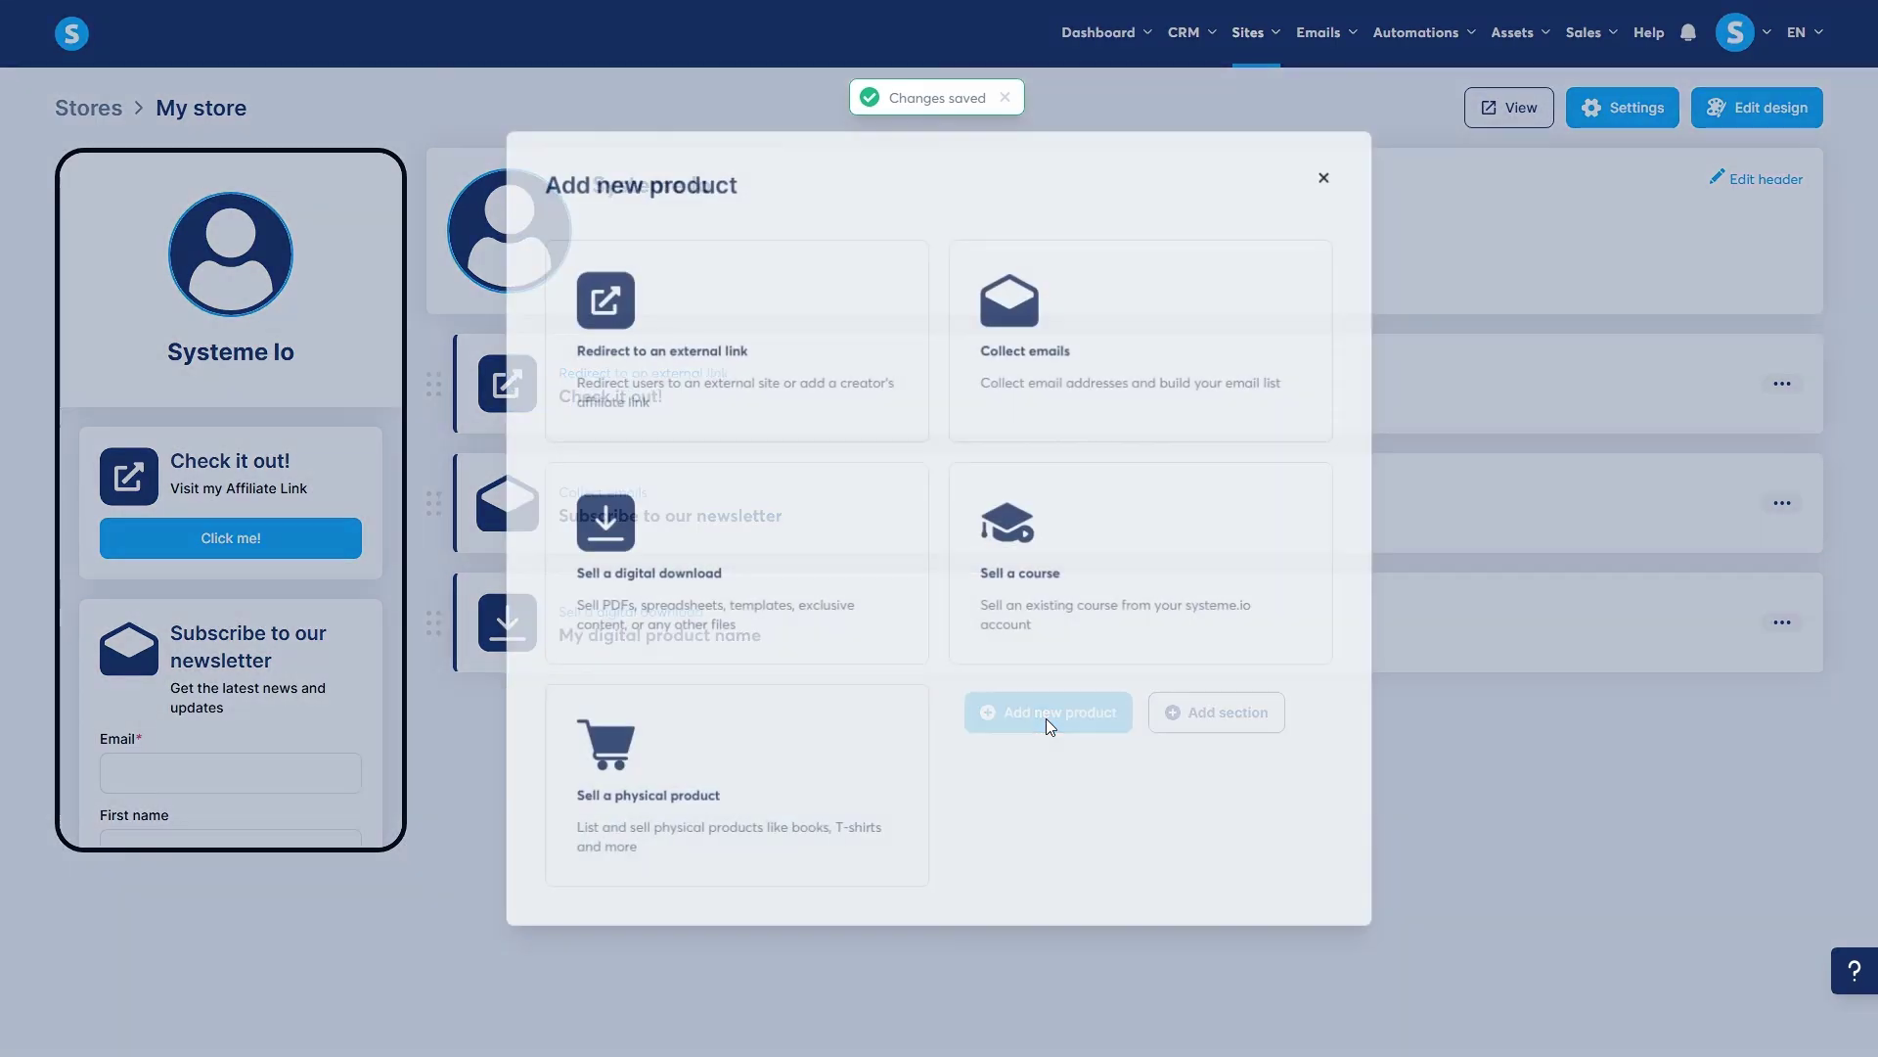
Create a course product linked to the existing classic course 'My course'
left_click(1138, 550)
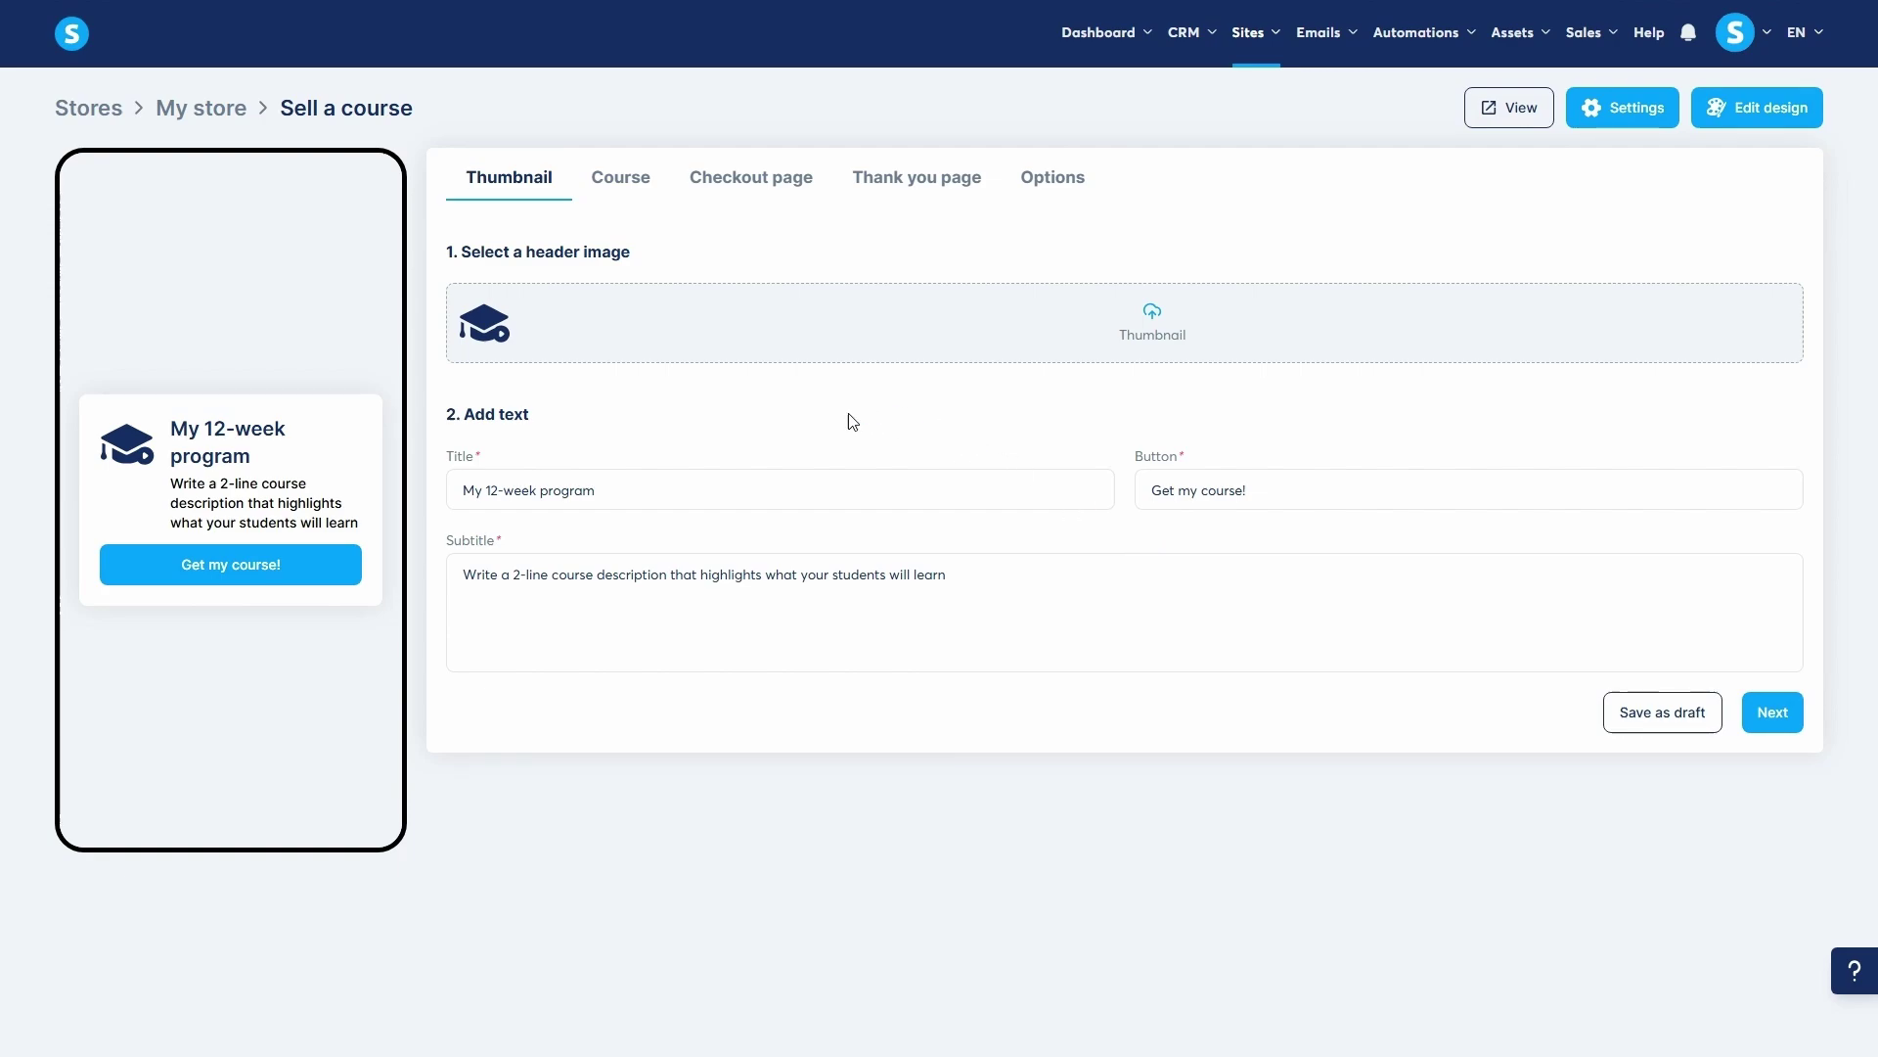
left_click(631, 182)
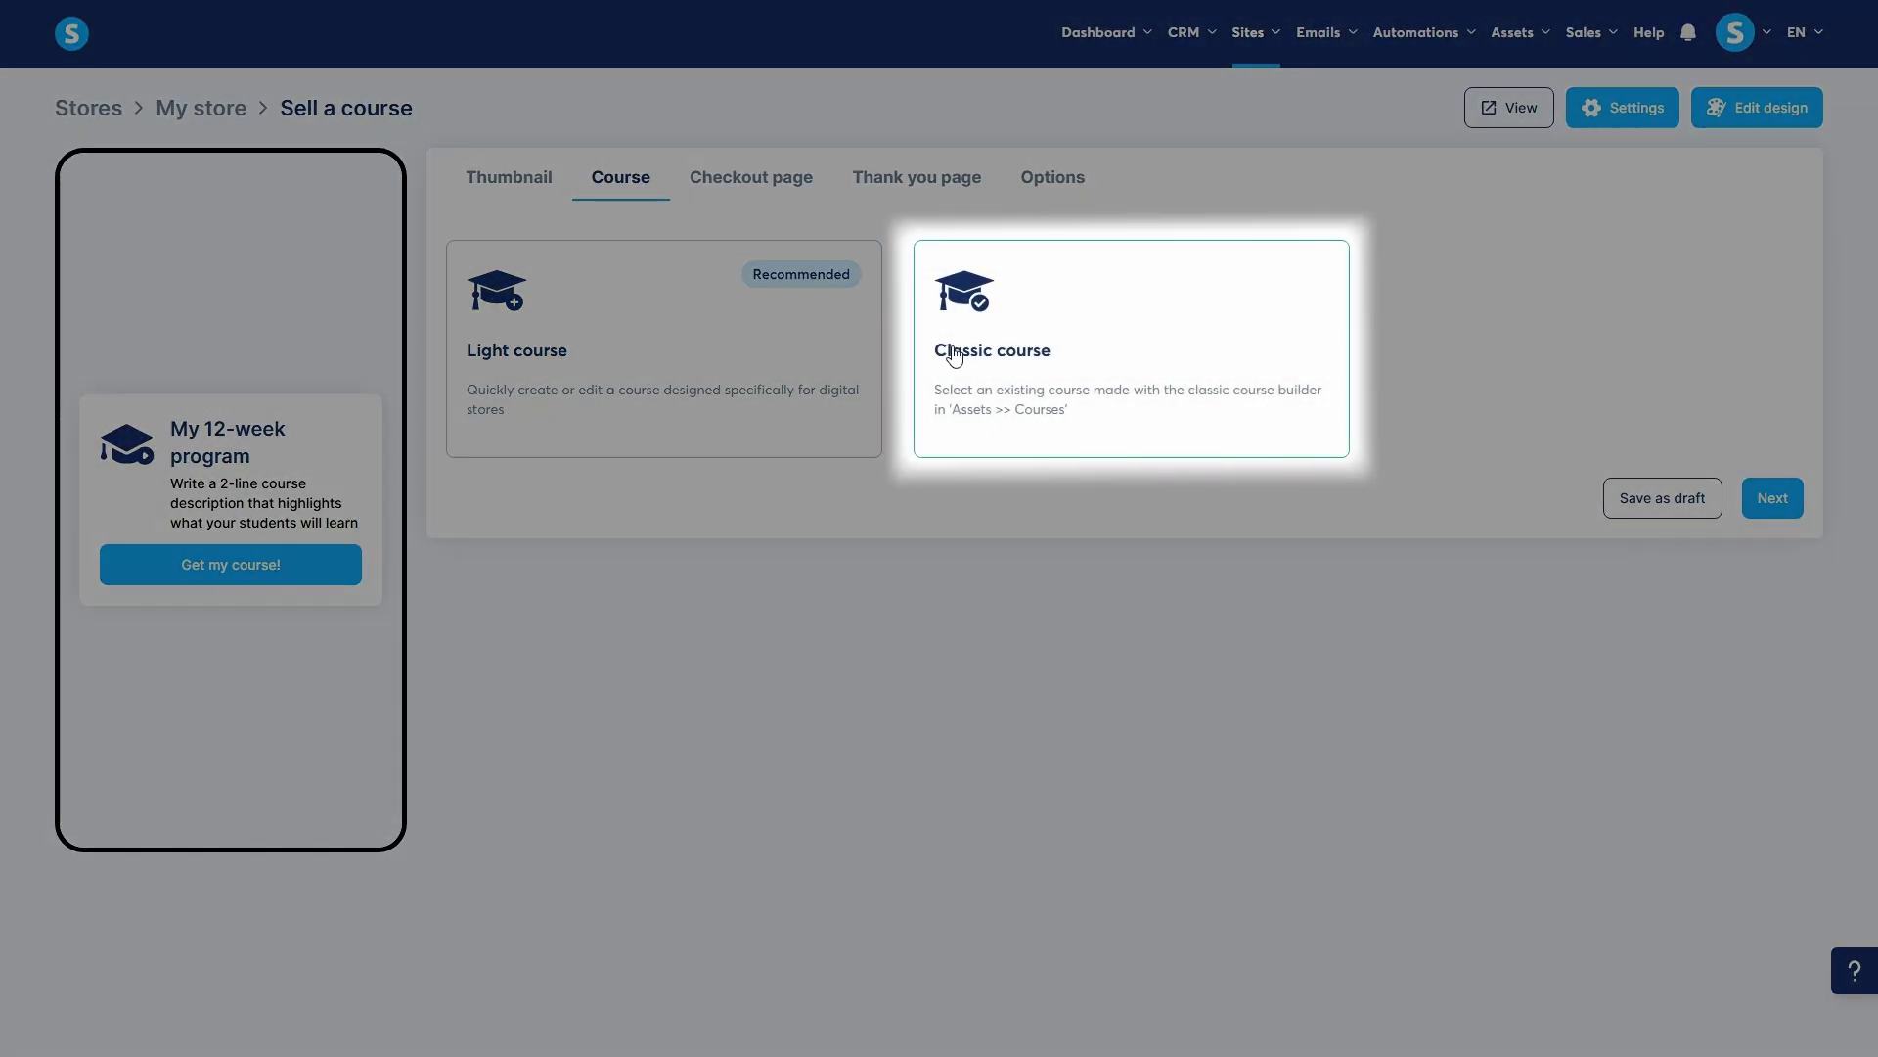
left_click(956, 352)
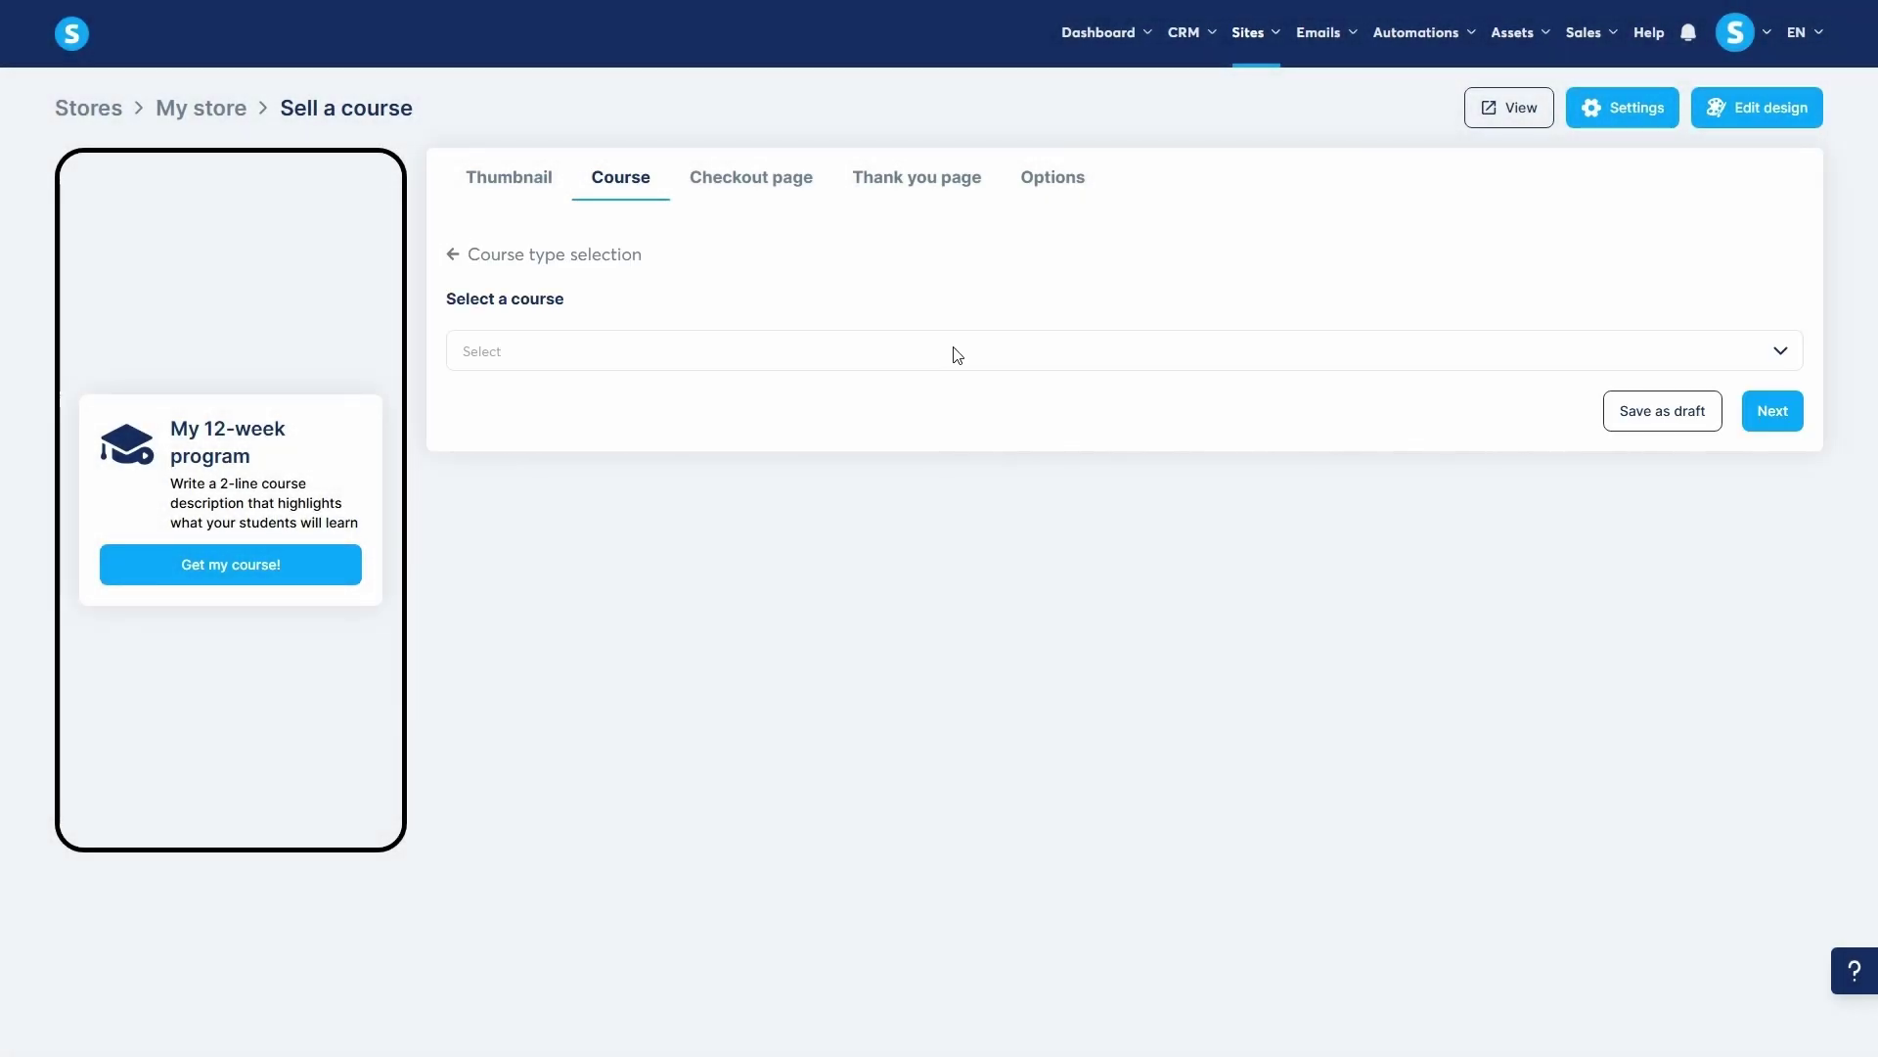
left_click(957, 354)
left_click(906, 399)
Review the checkout, thank-you and options settings, then publish 'My 12-week program'
left_click(755, 191)
scroll(1222, 404, "down", 1)
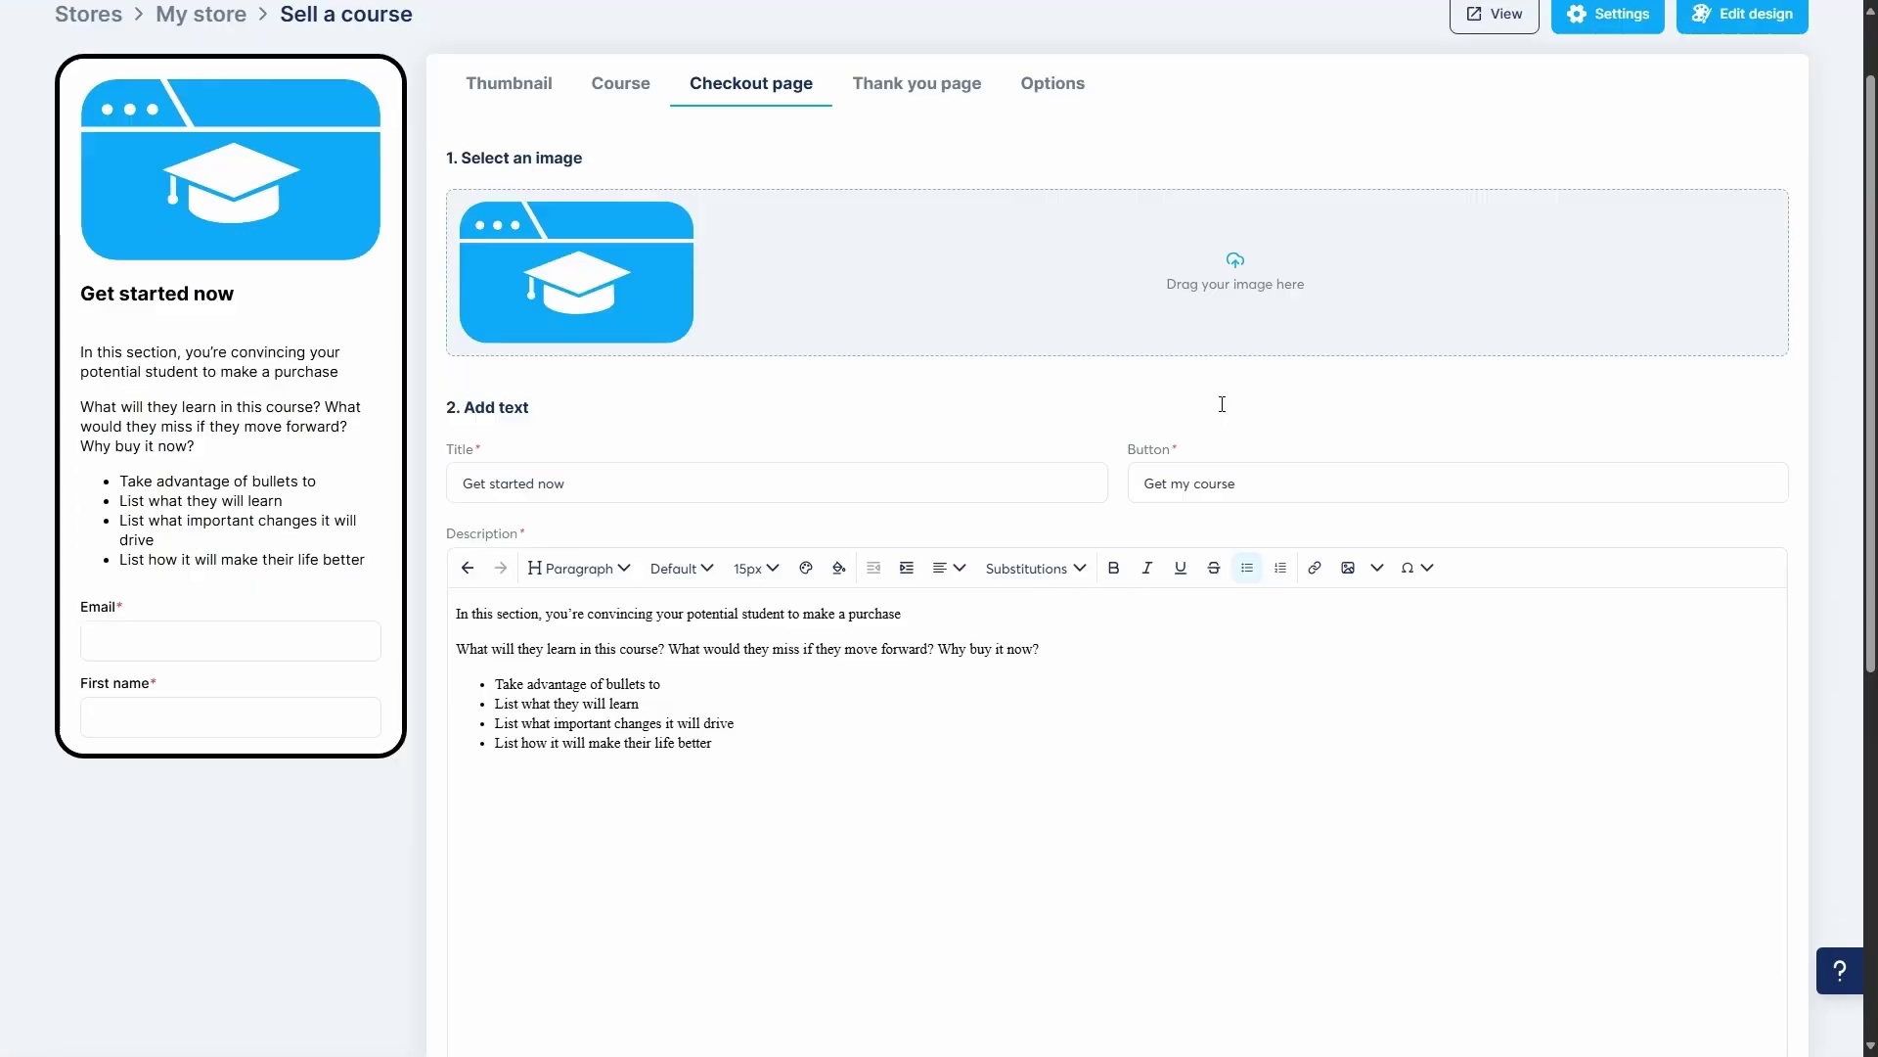
scroll(1223, 407, "down", 5)
scroll(1218, 403, "up", 7)
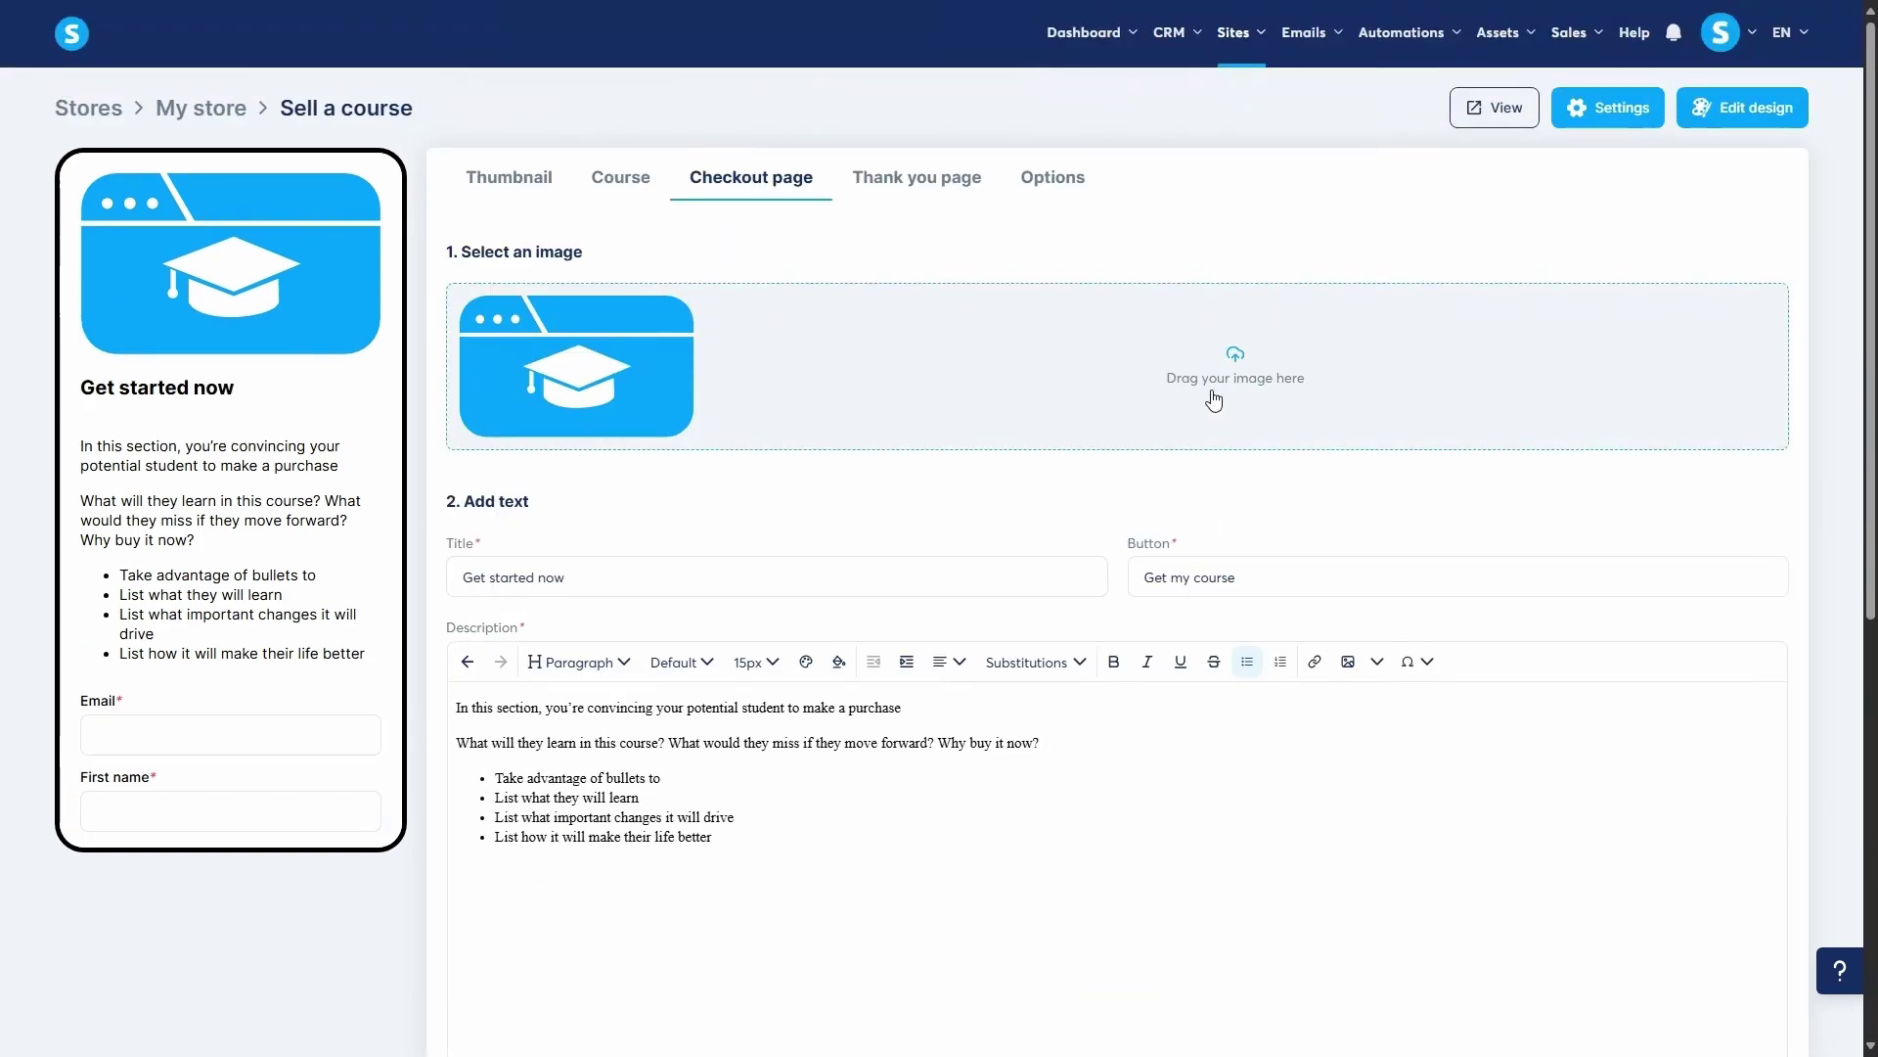
left_click(907, 189)
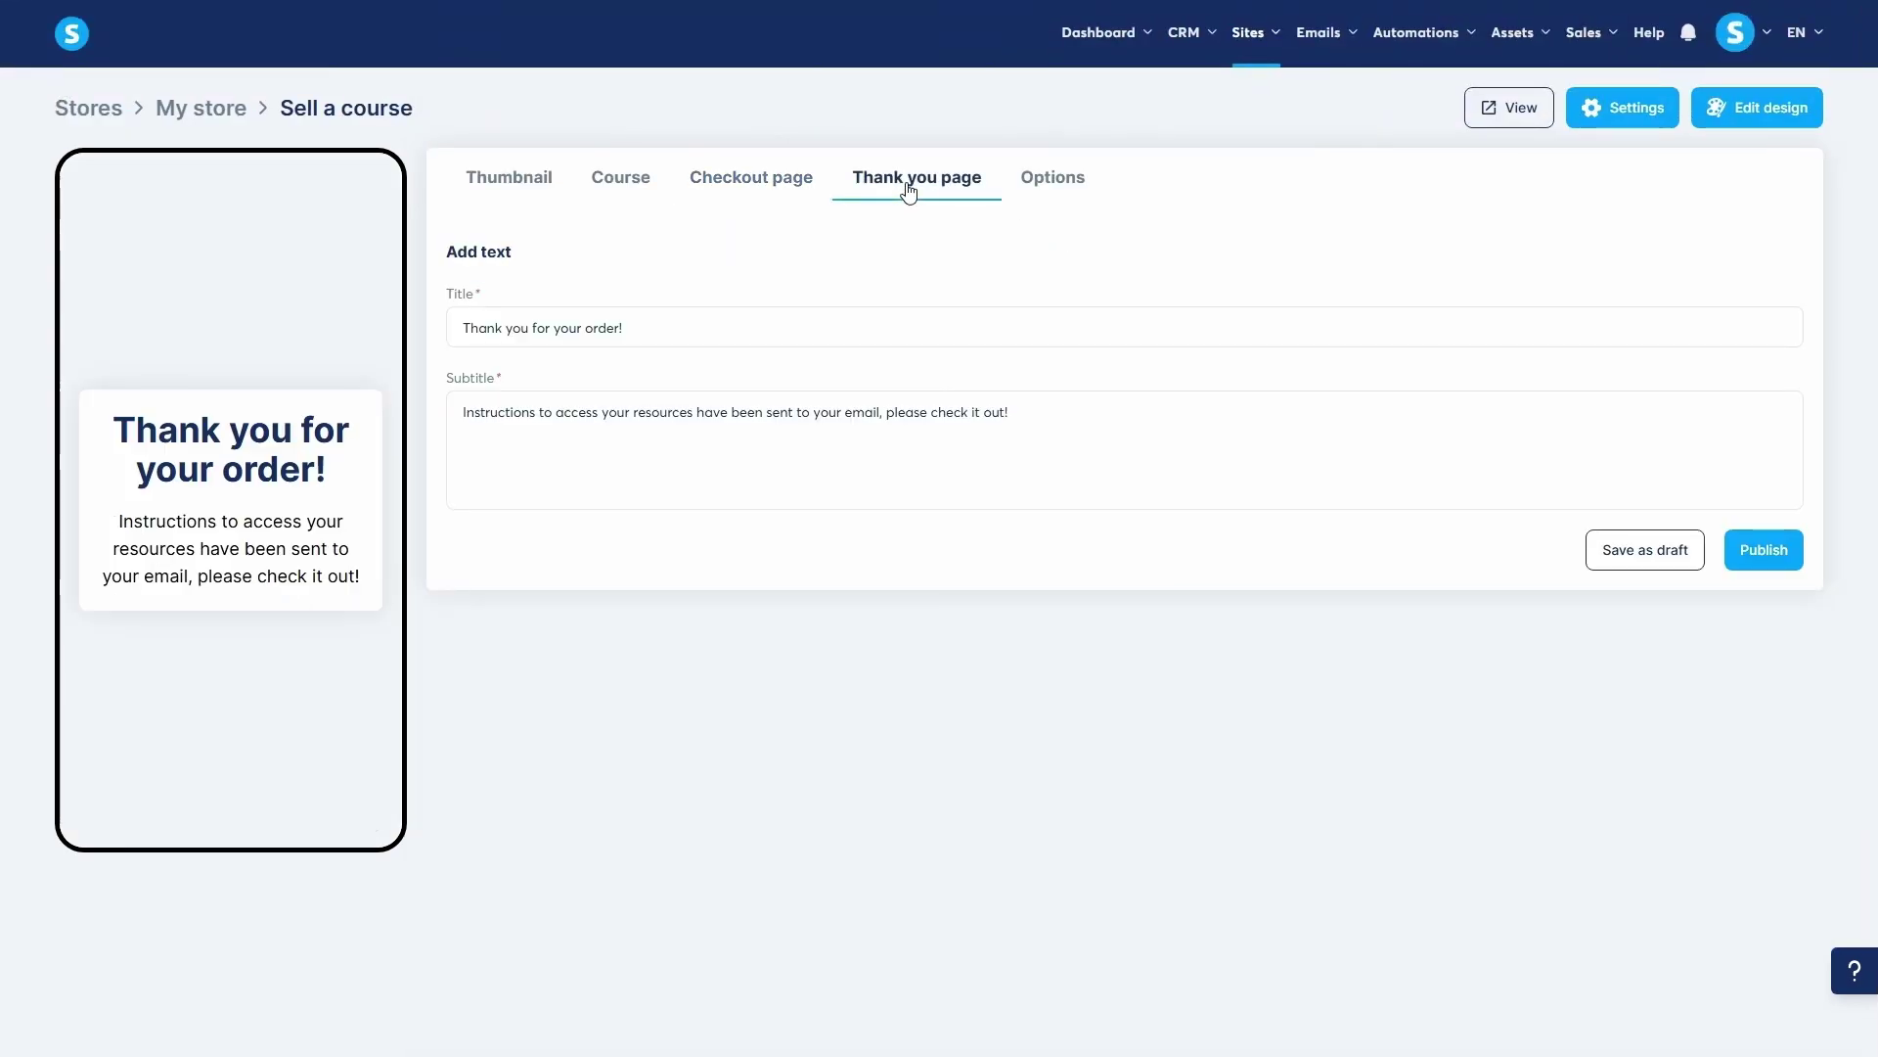
left_click(1053, 179)
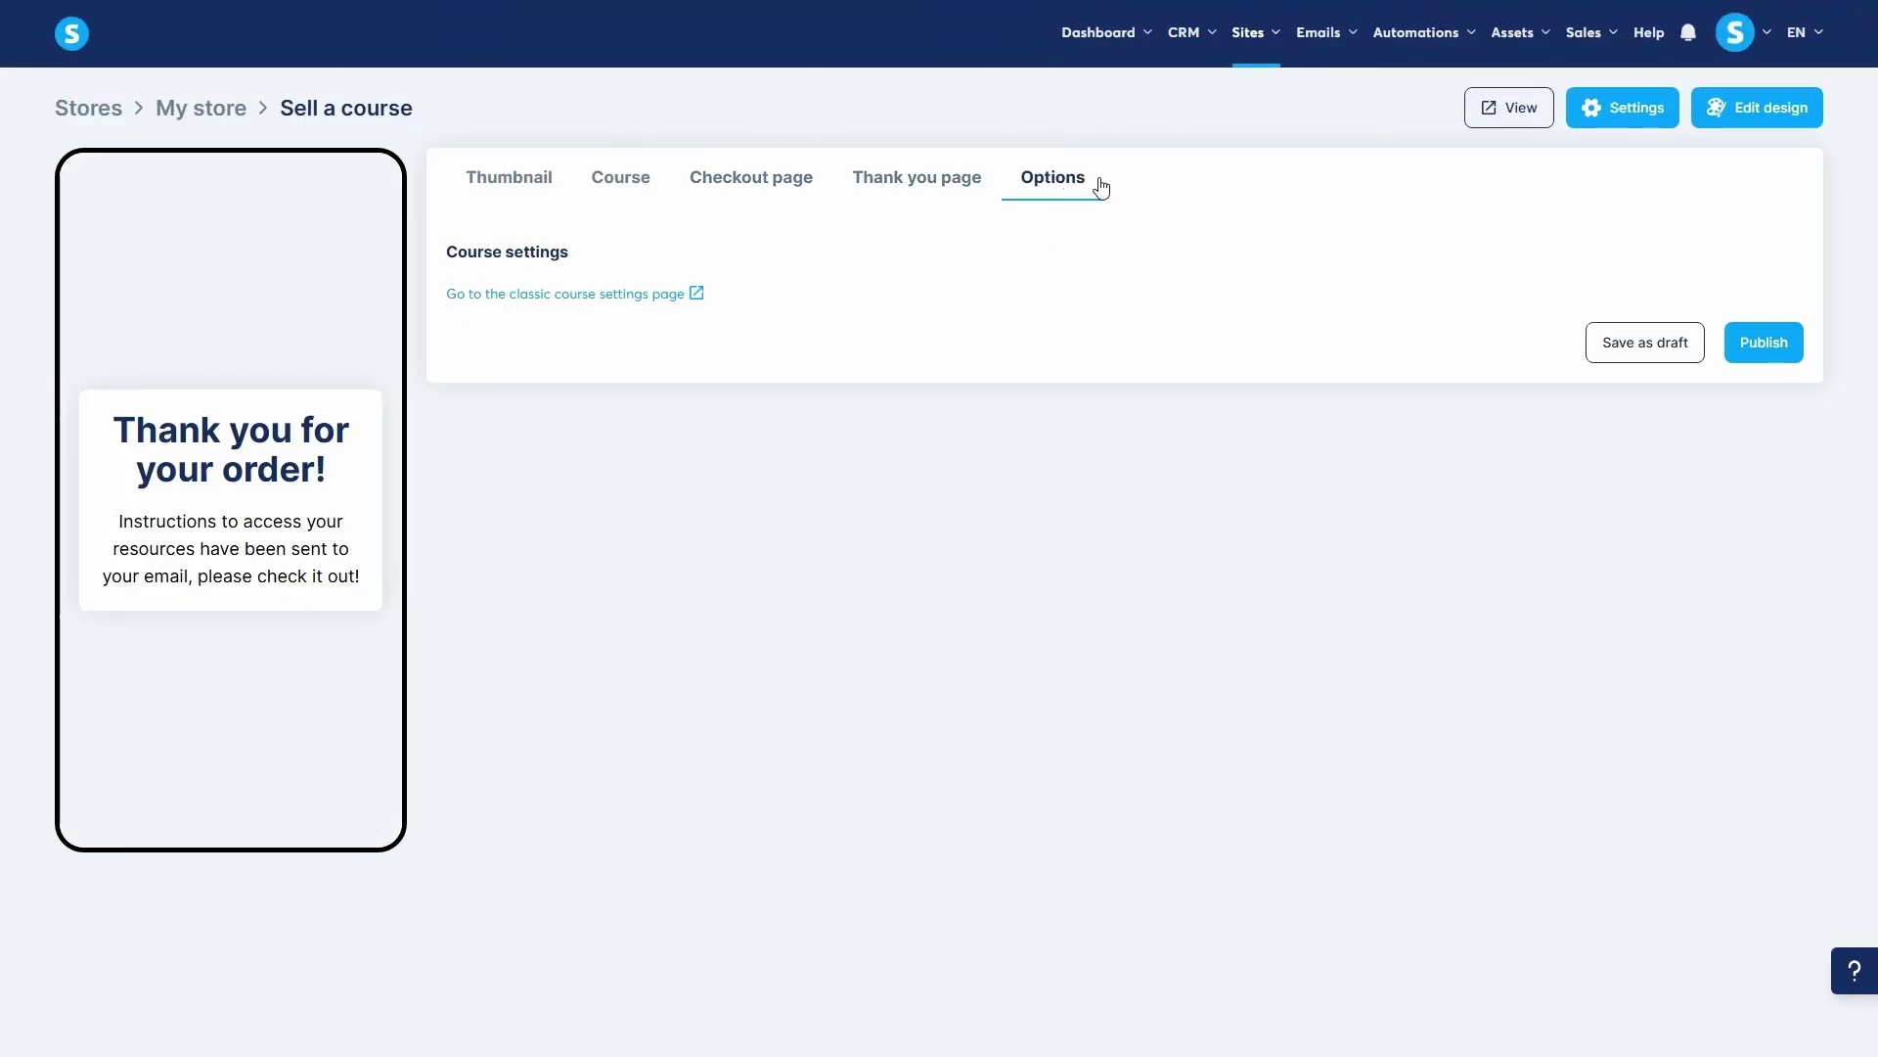
left_click(1767, 346)
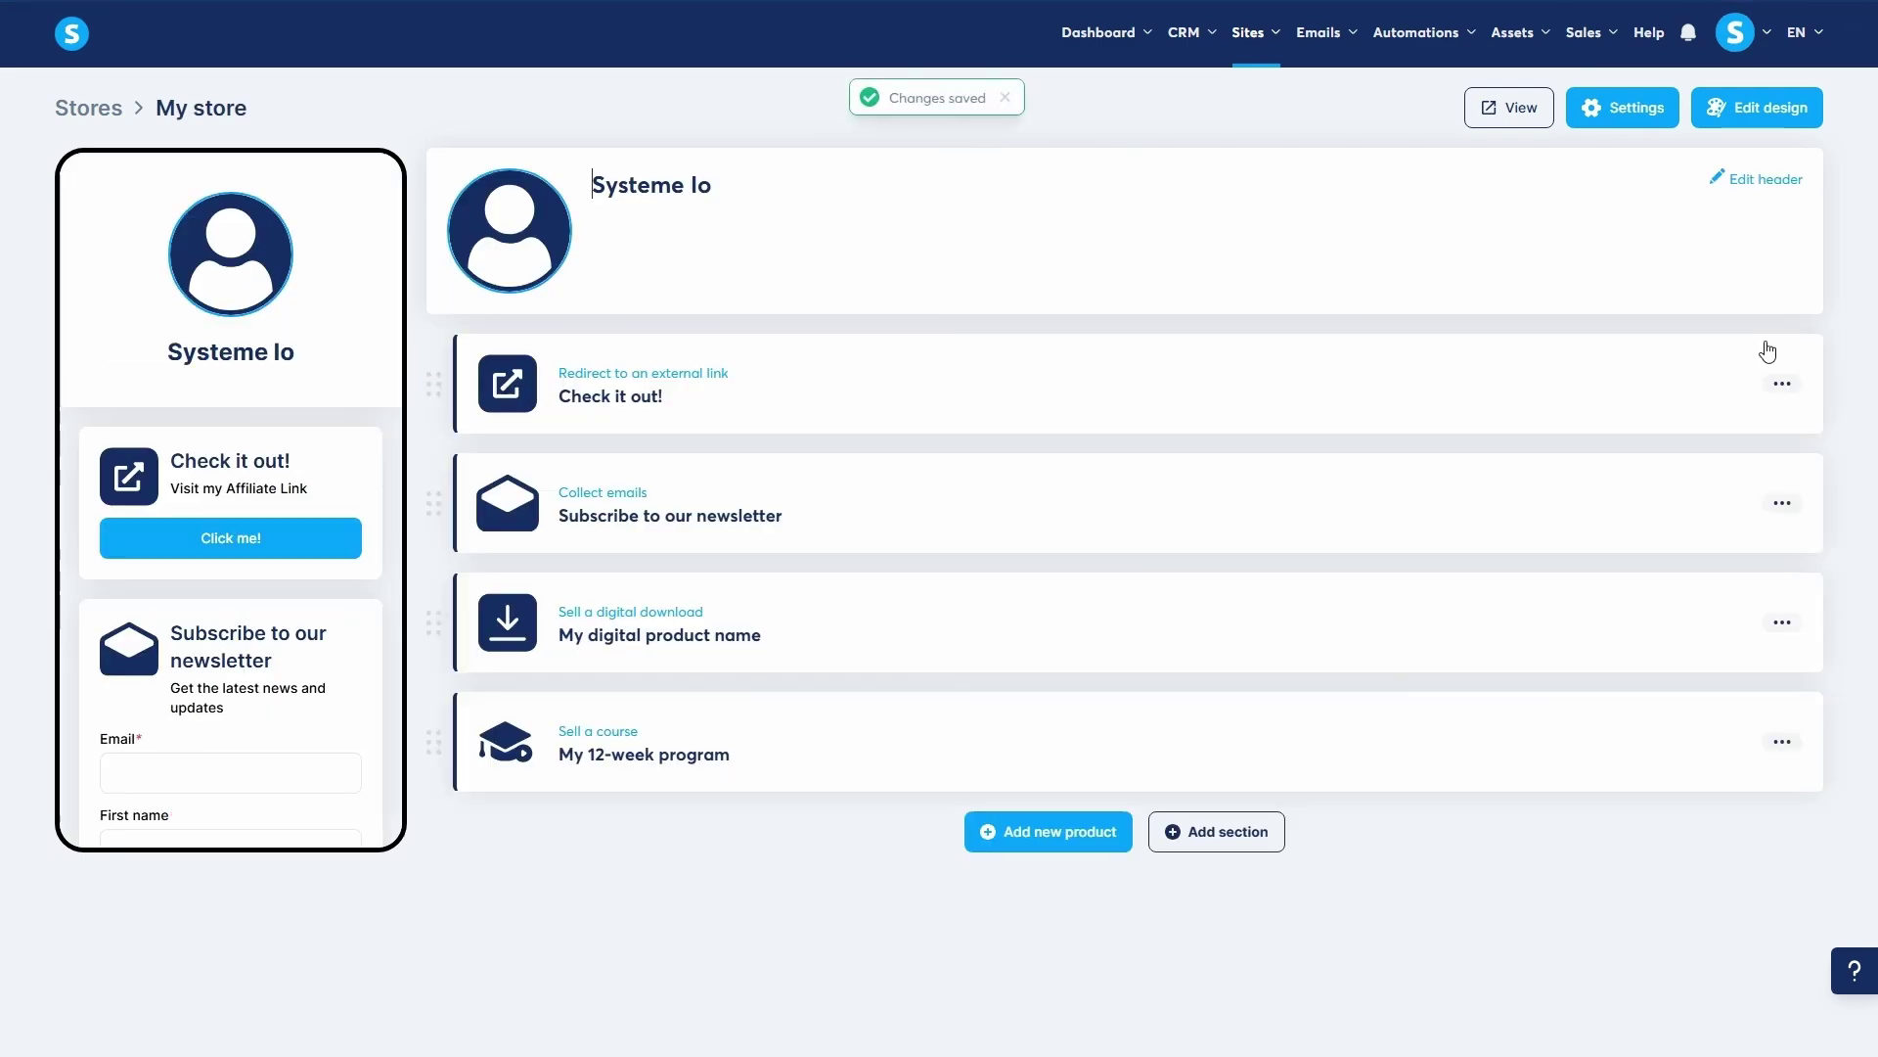
Start a physical product and choose the Shirt as the item sold
left_click(998, 843)
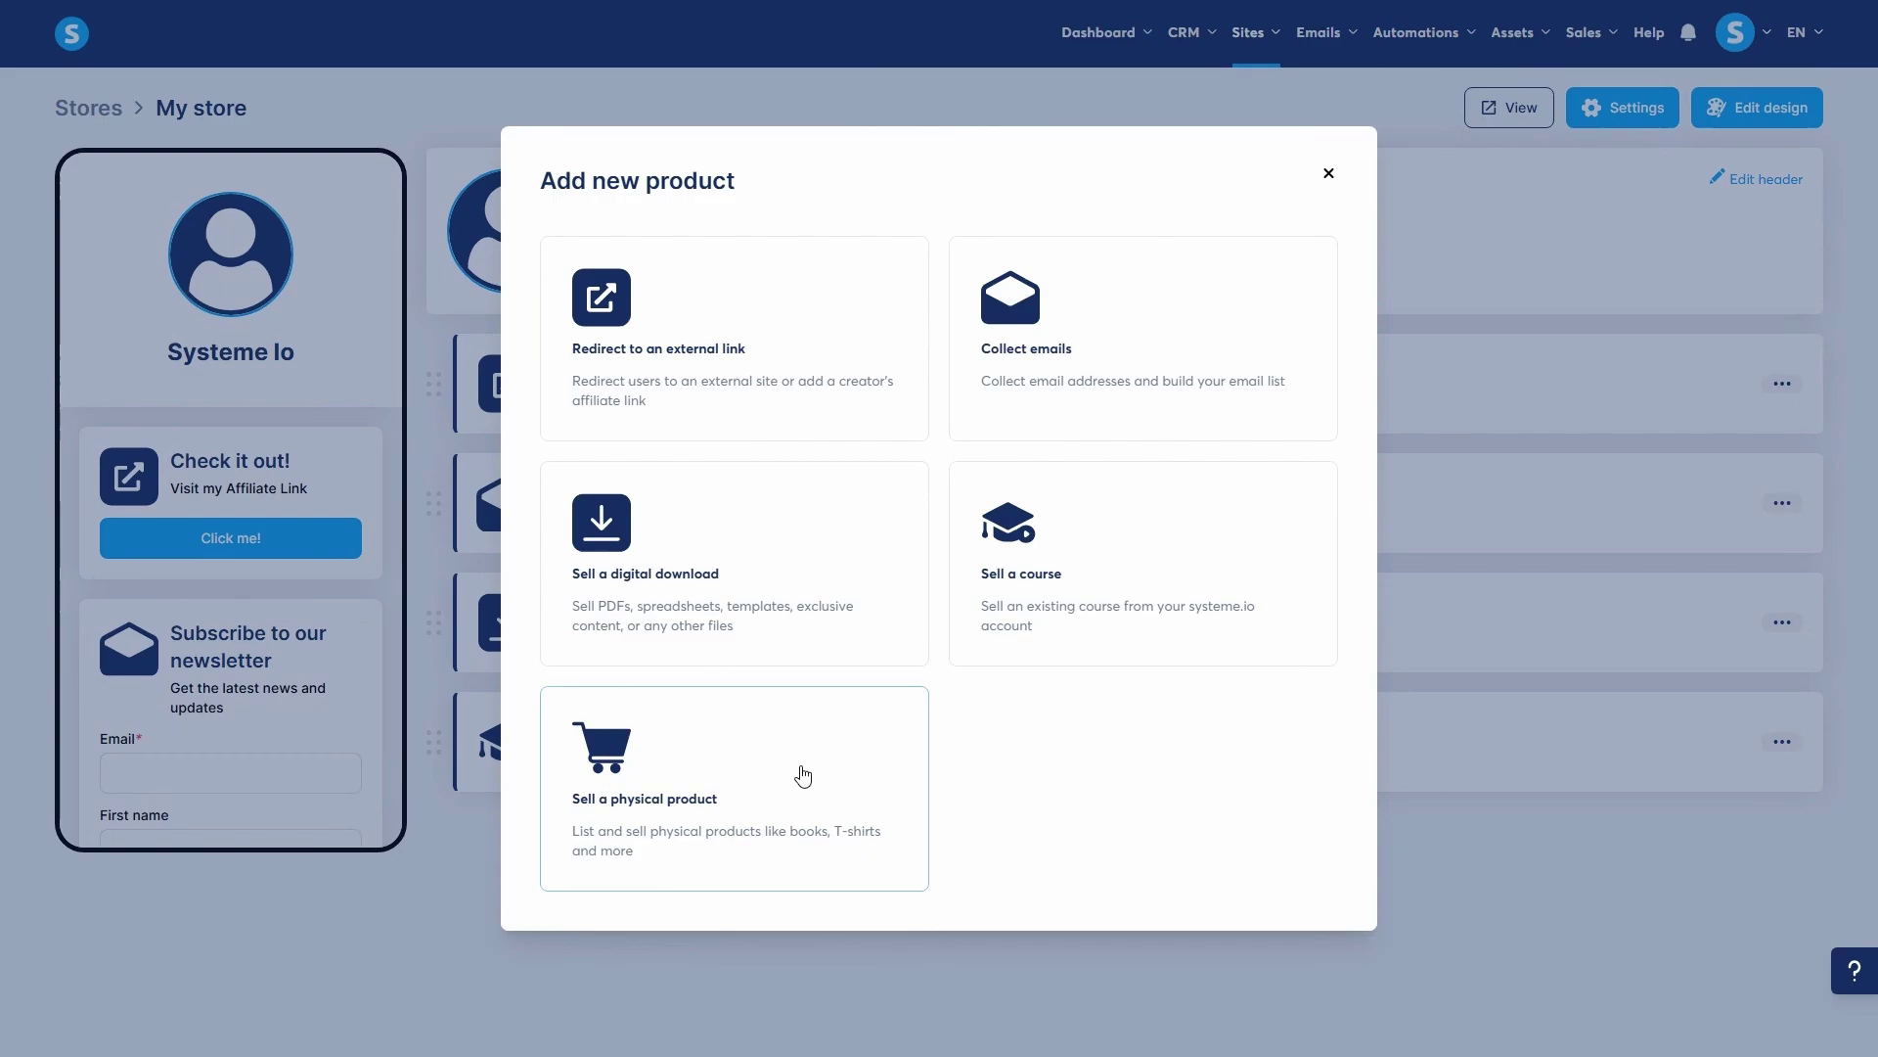
left_click(800, 772)
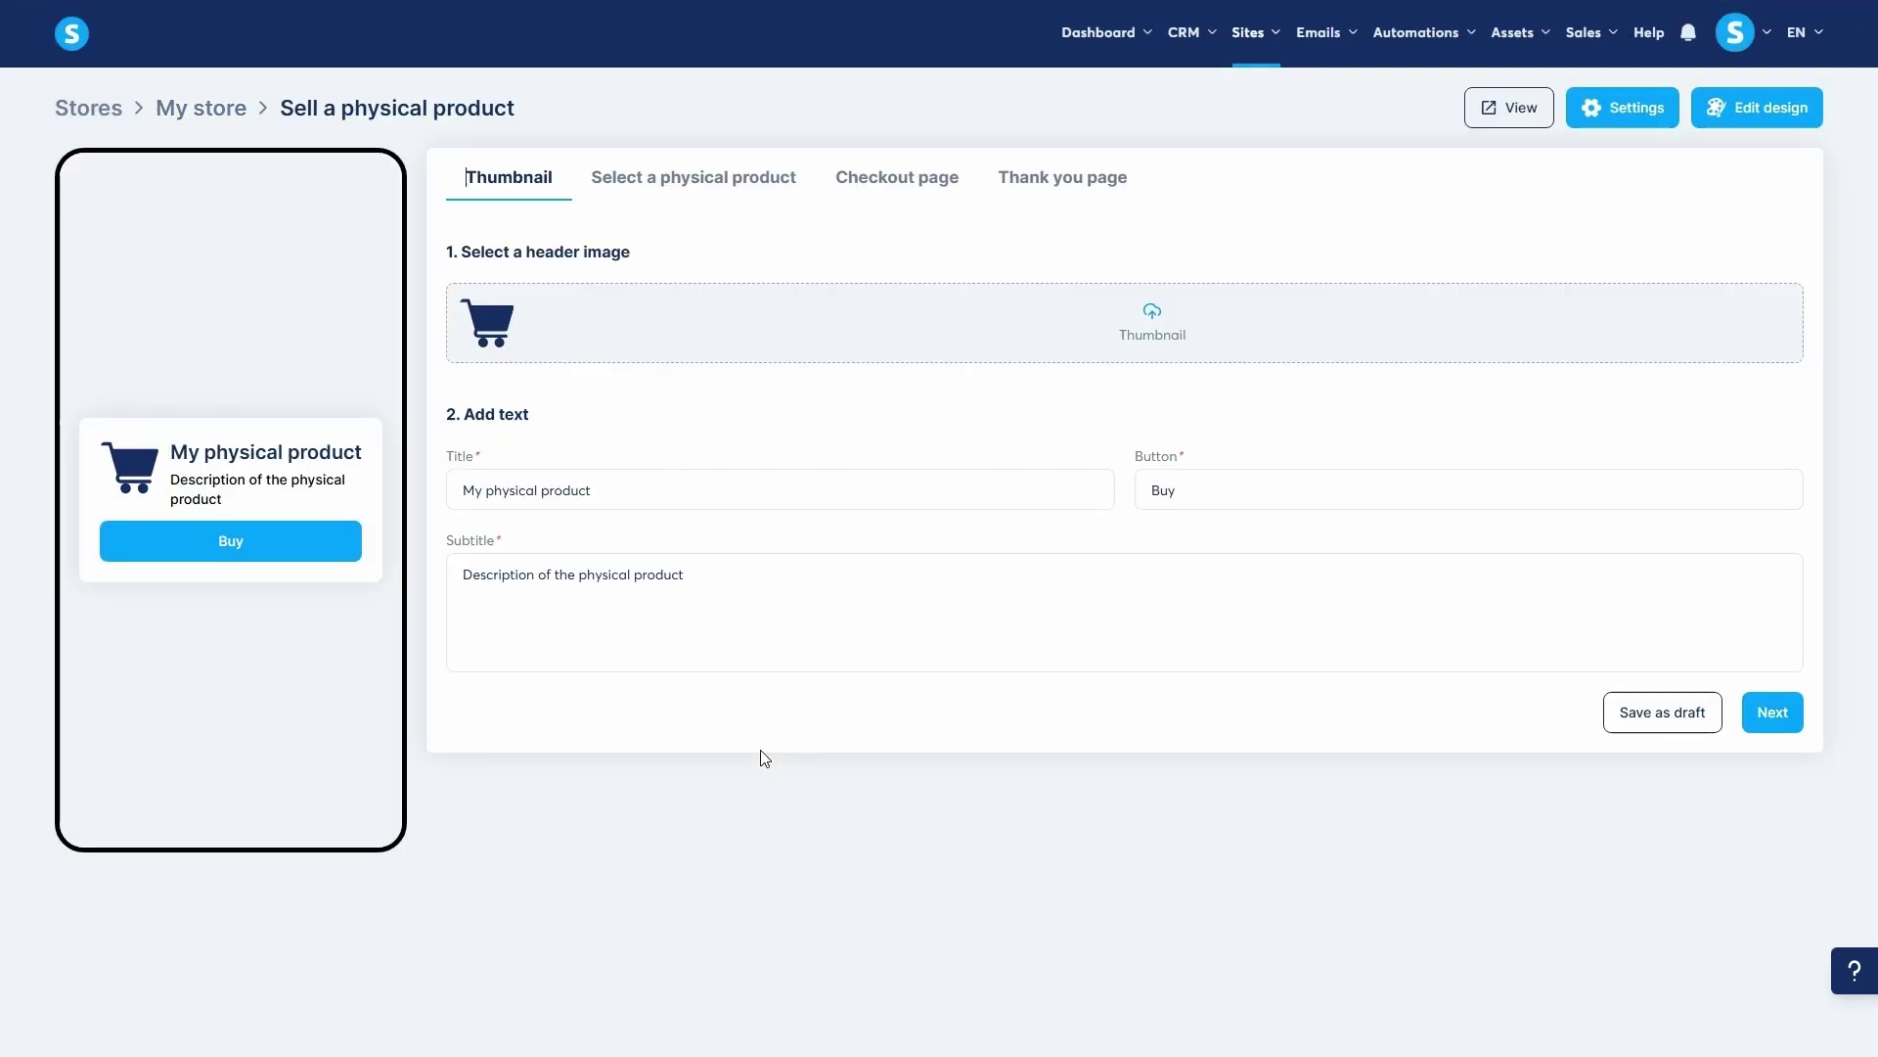
left_click(654, 174)
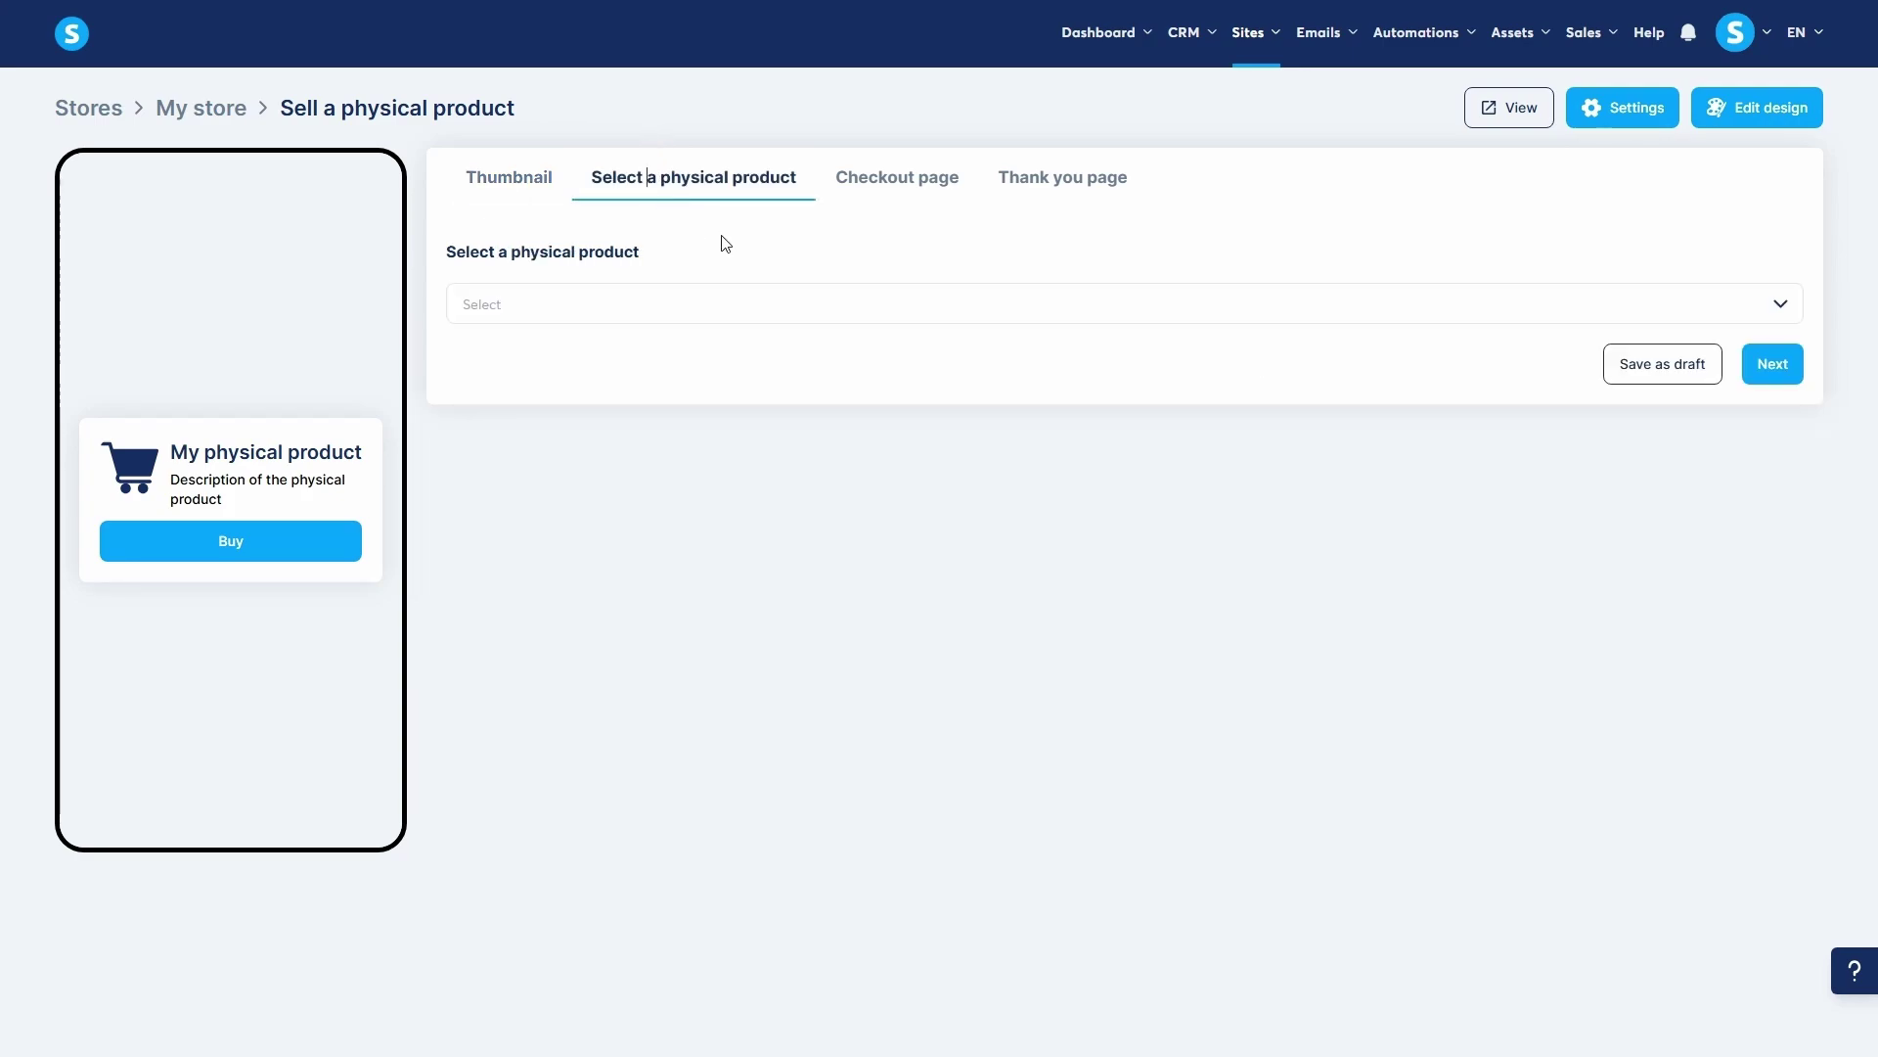
left_click(750, 342)
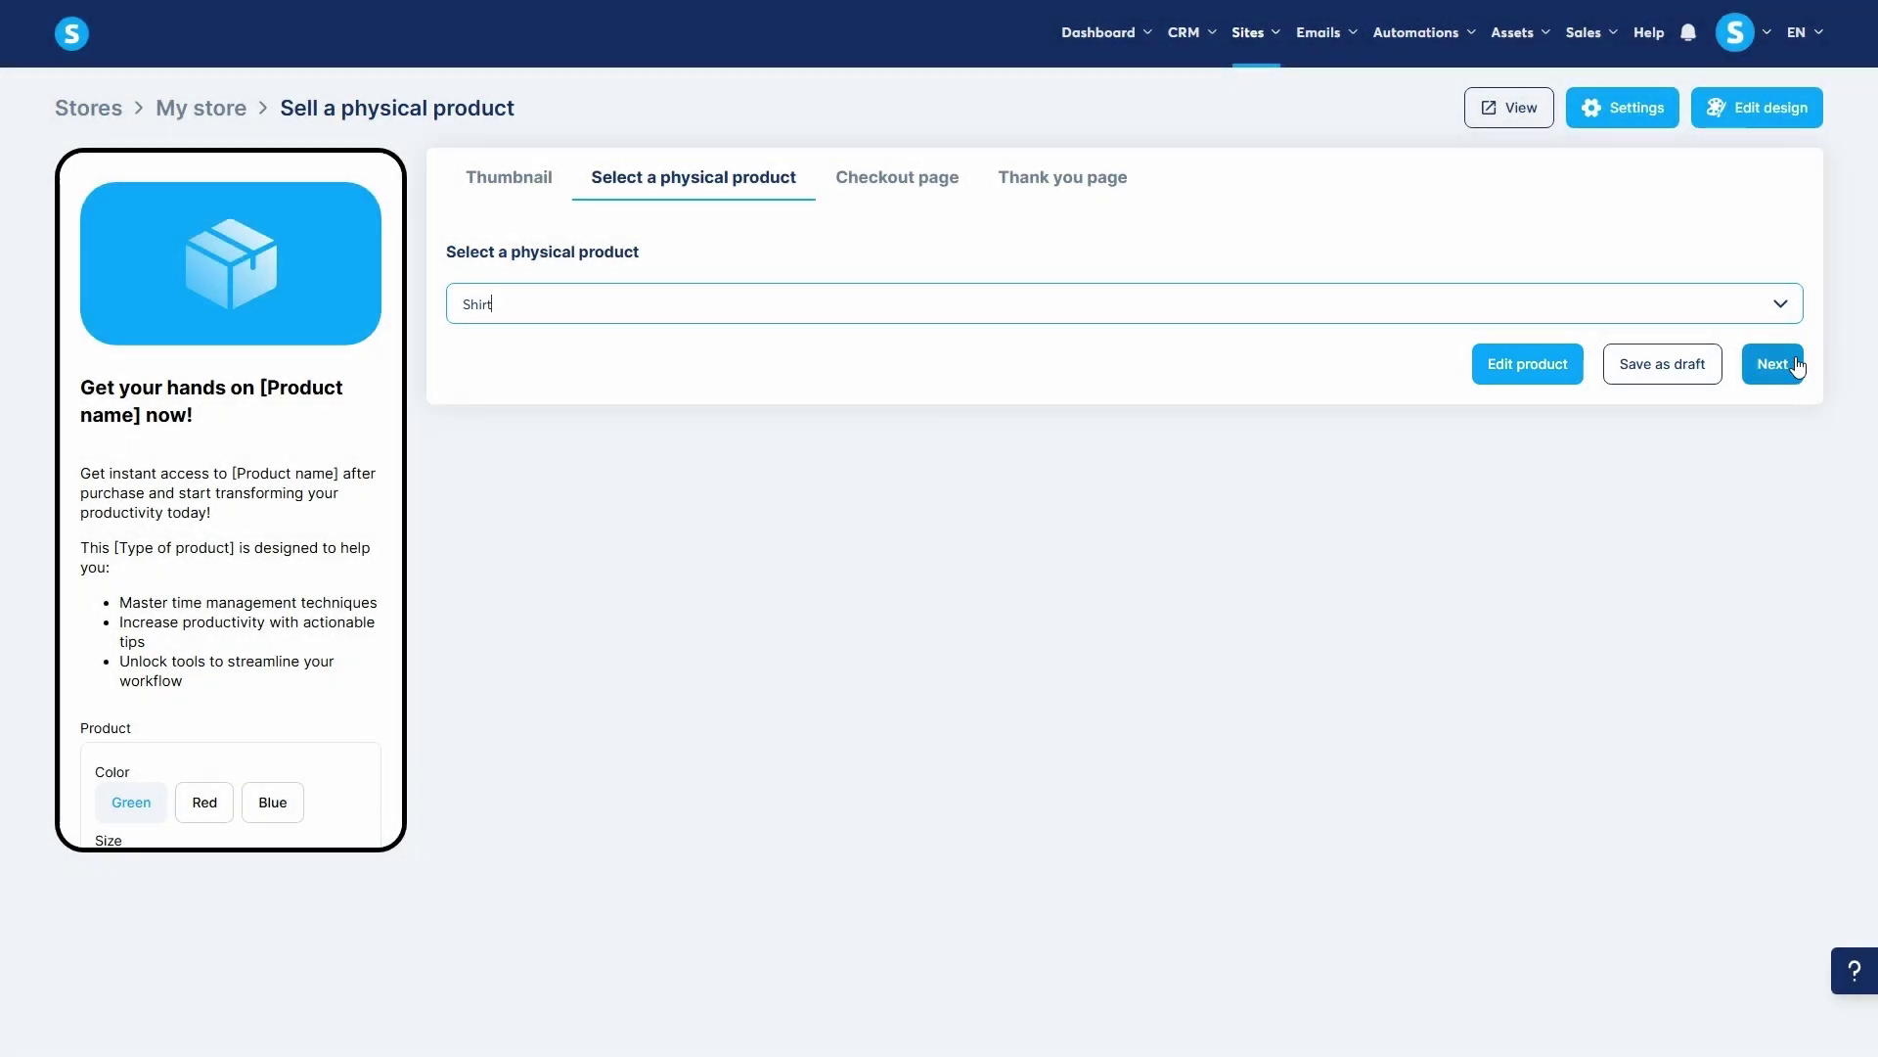
Continue through checkout and thank-you settings and publish 'My physical product'
left_click(1790, 370)
scroll(1656, 398, "down", 8)
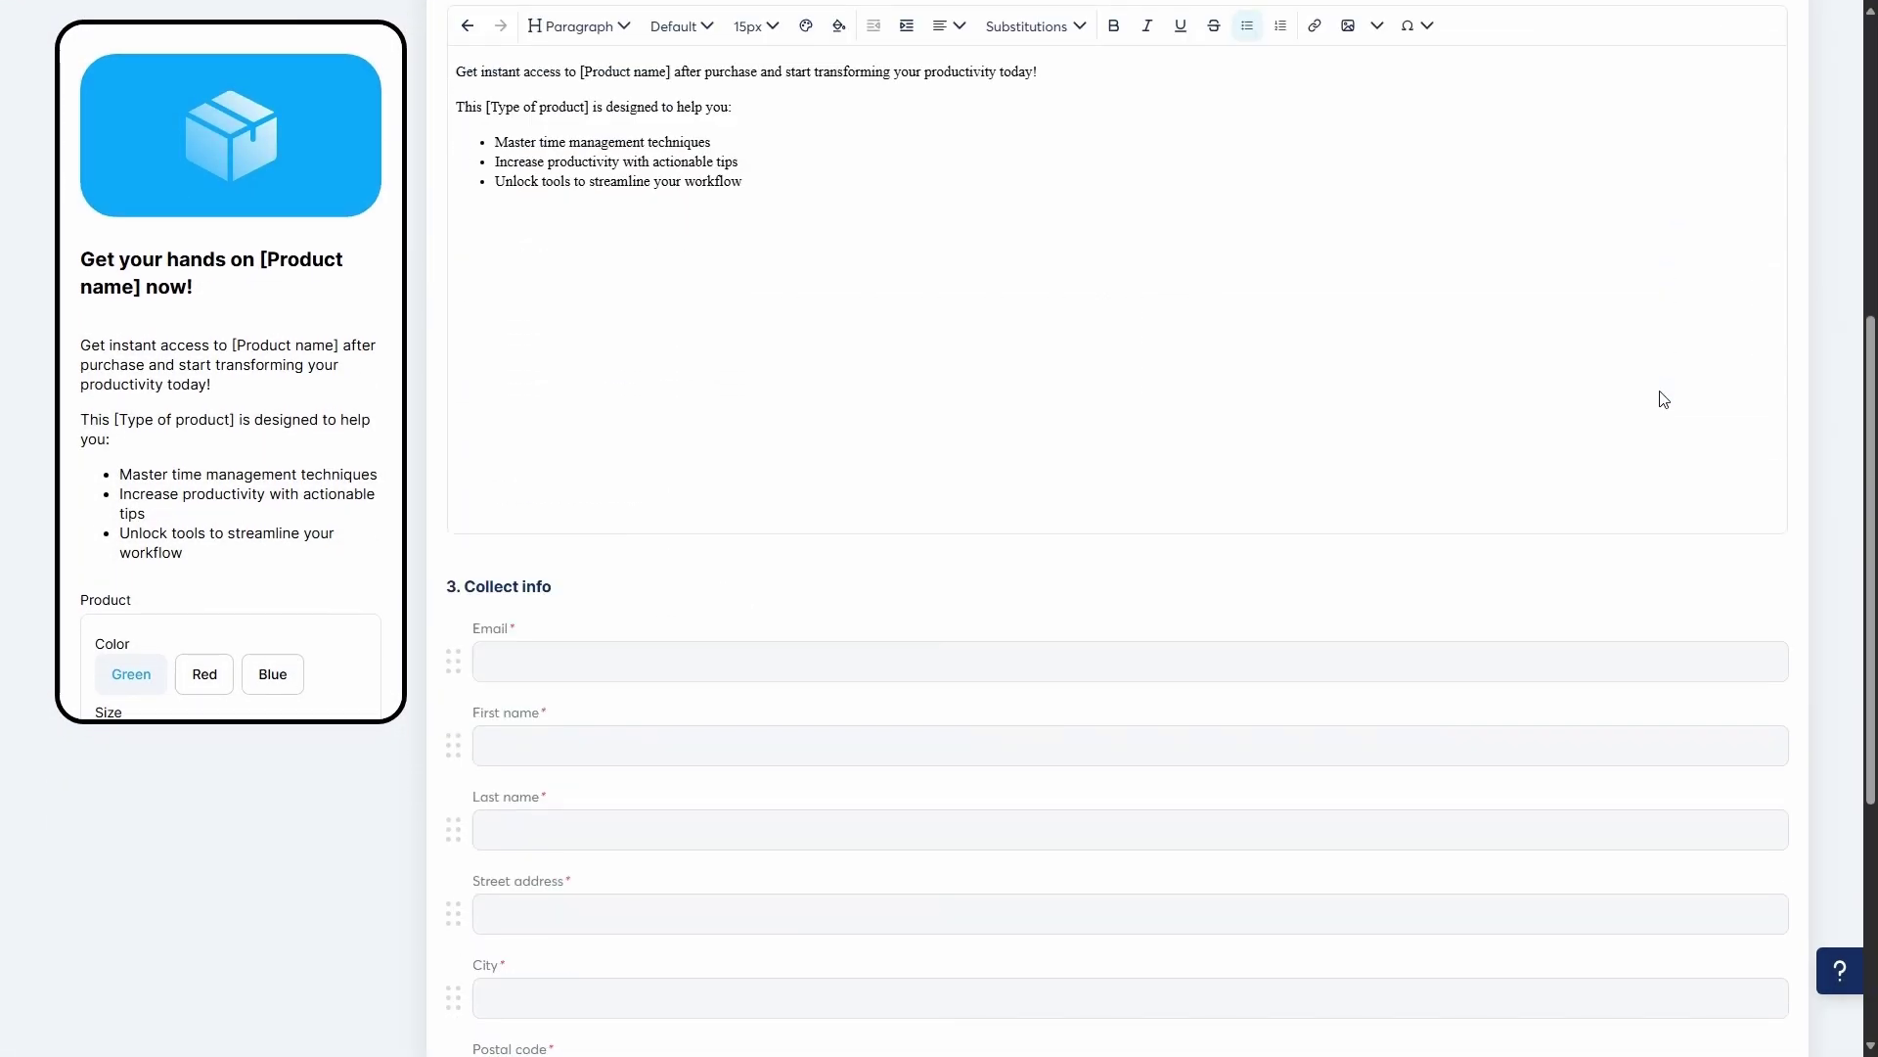
scroll(1663, 398, "down", 1)
left_click(1760, 998)
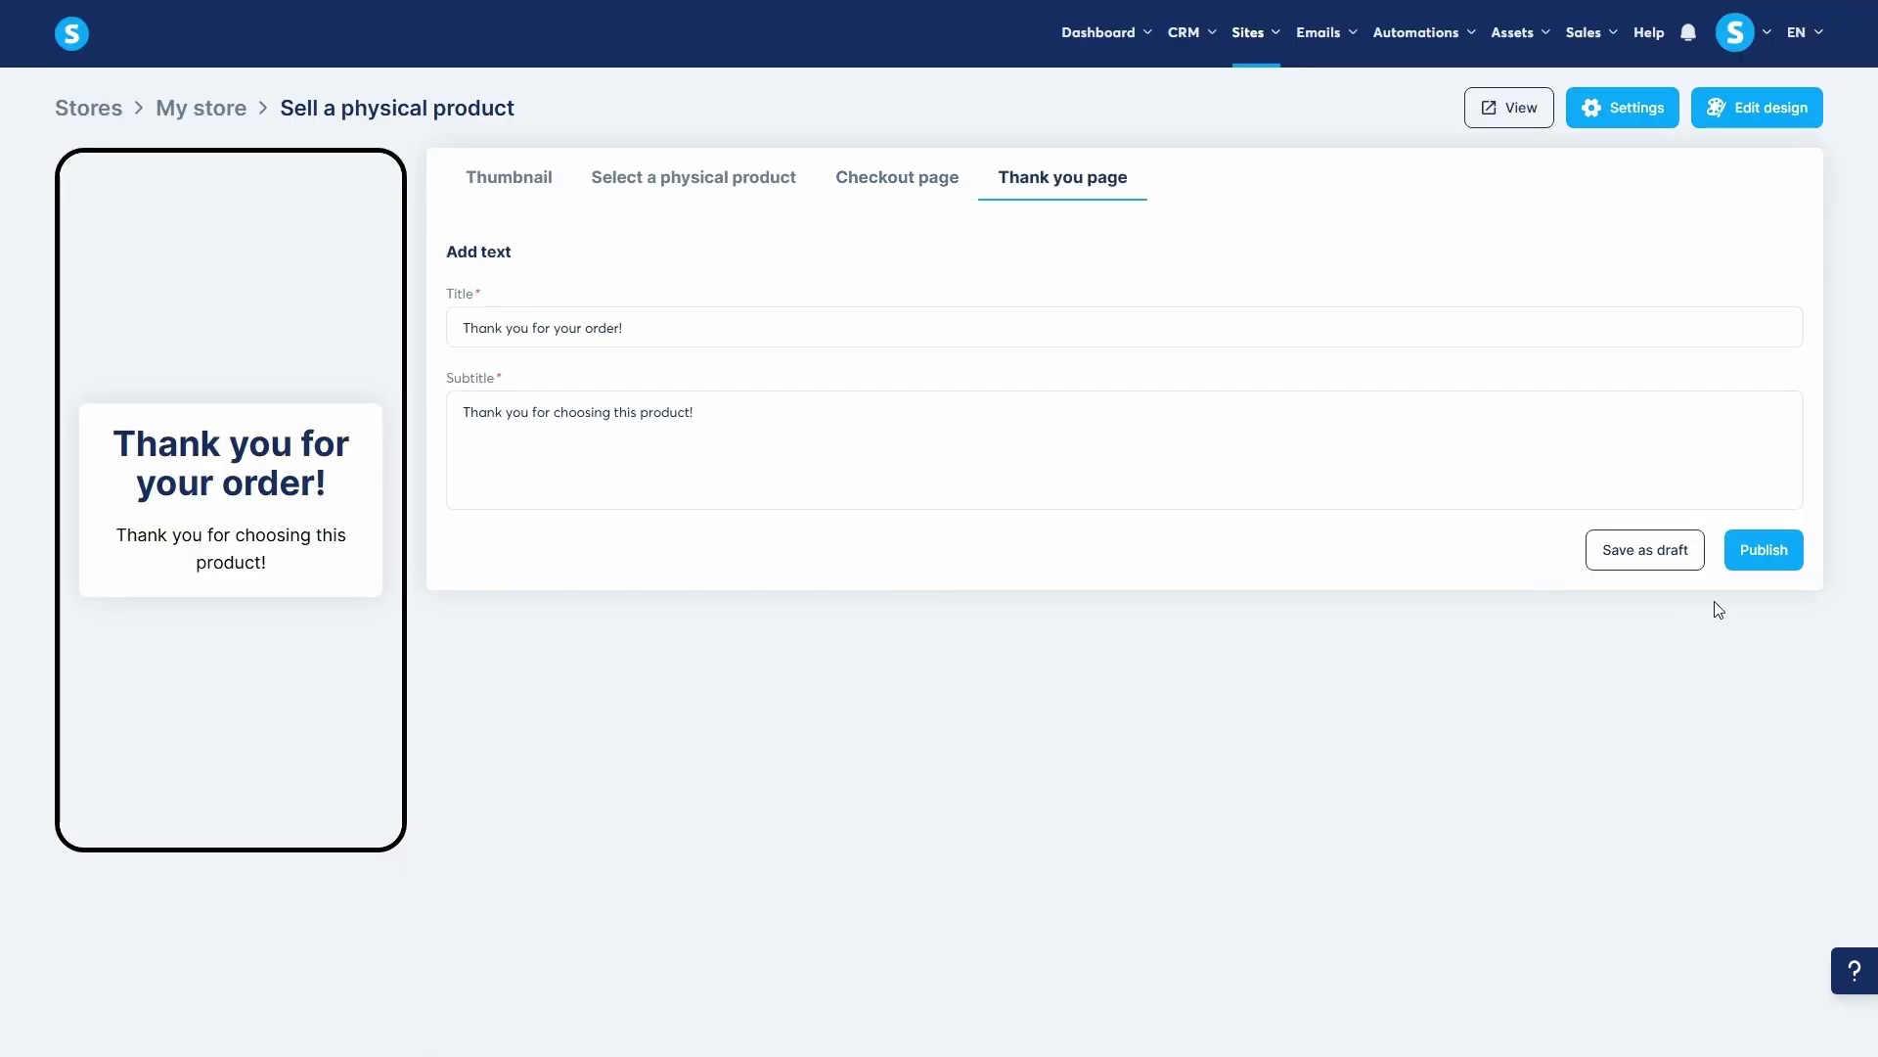
left_click(1766, 554)
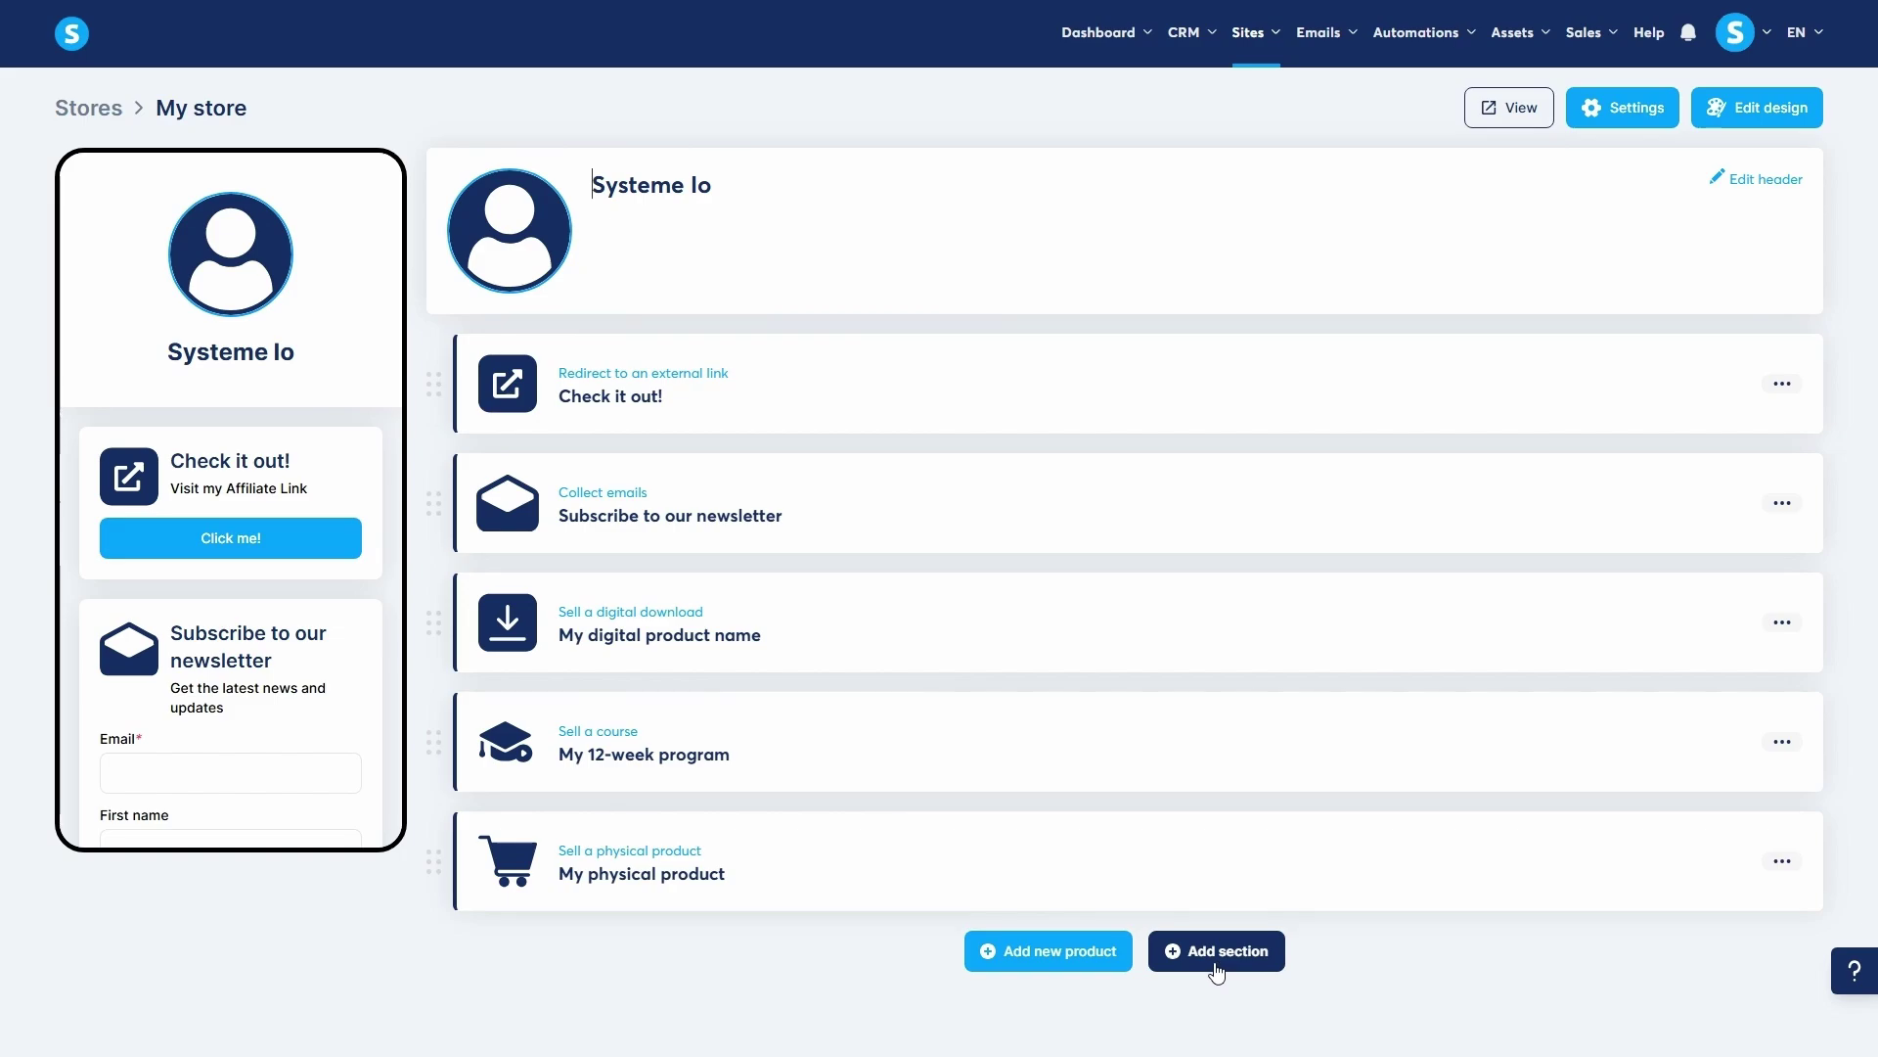
Add a section titled 'Section' and drag it above the digital download product
left_click(1217, 950)
left_click(816, 528)
type("Sectio")
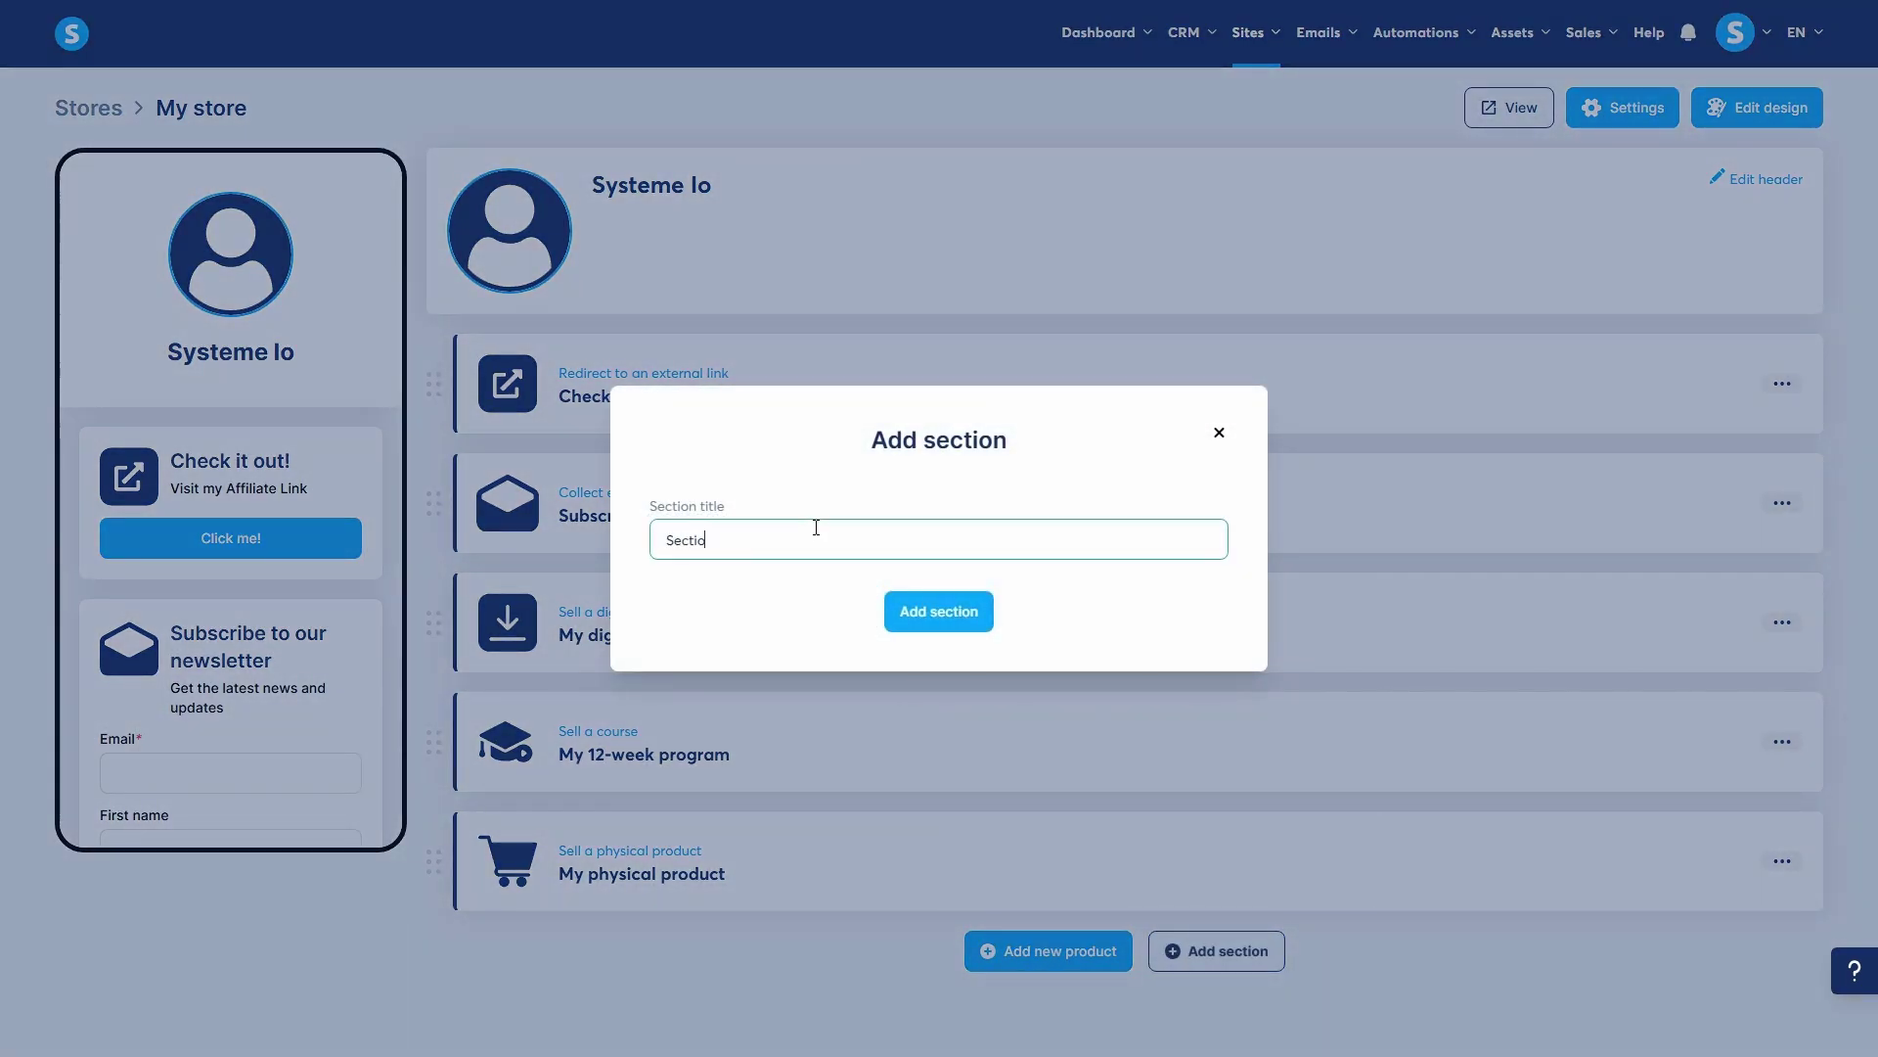
type("n")
left_click(923, 605)
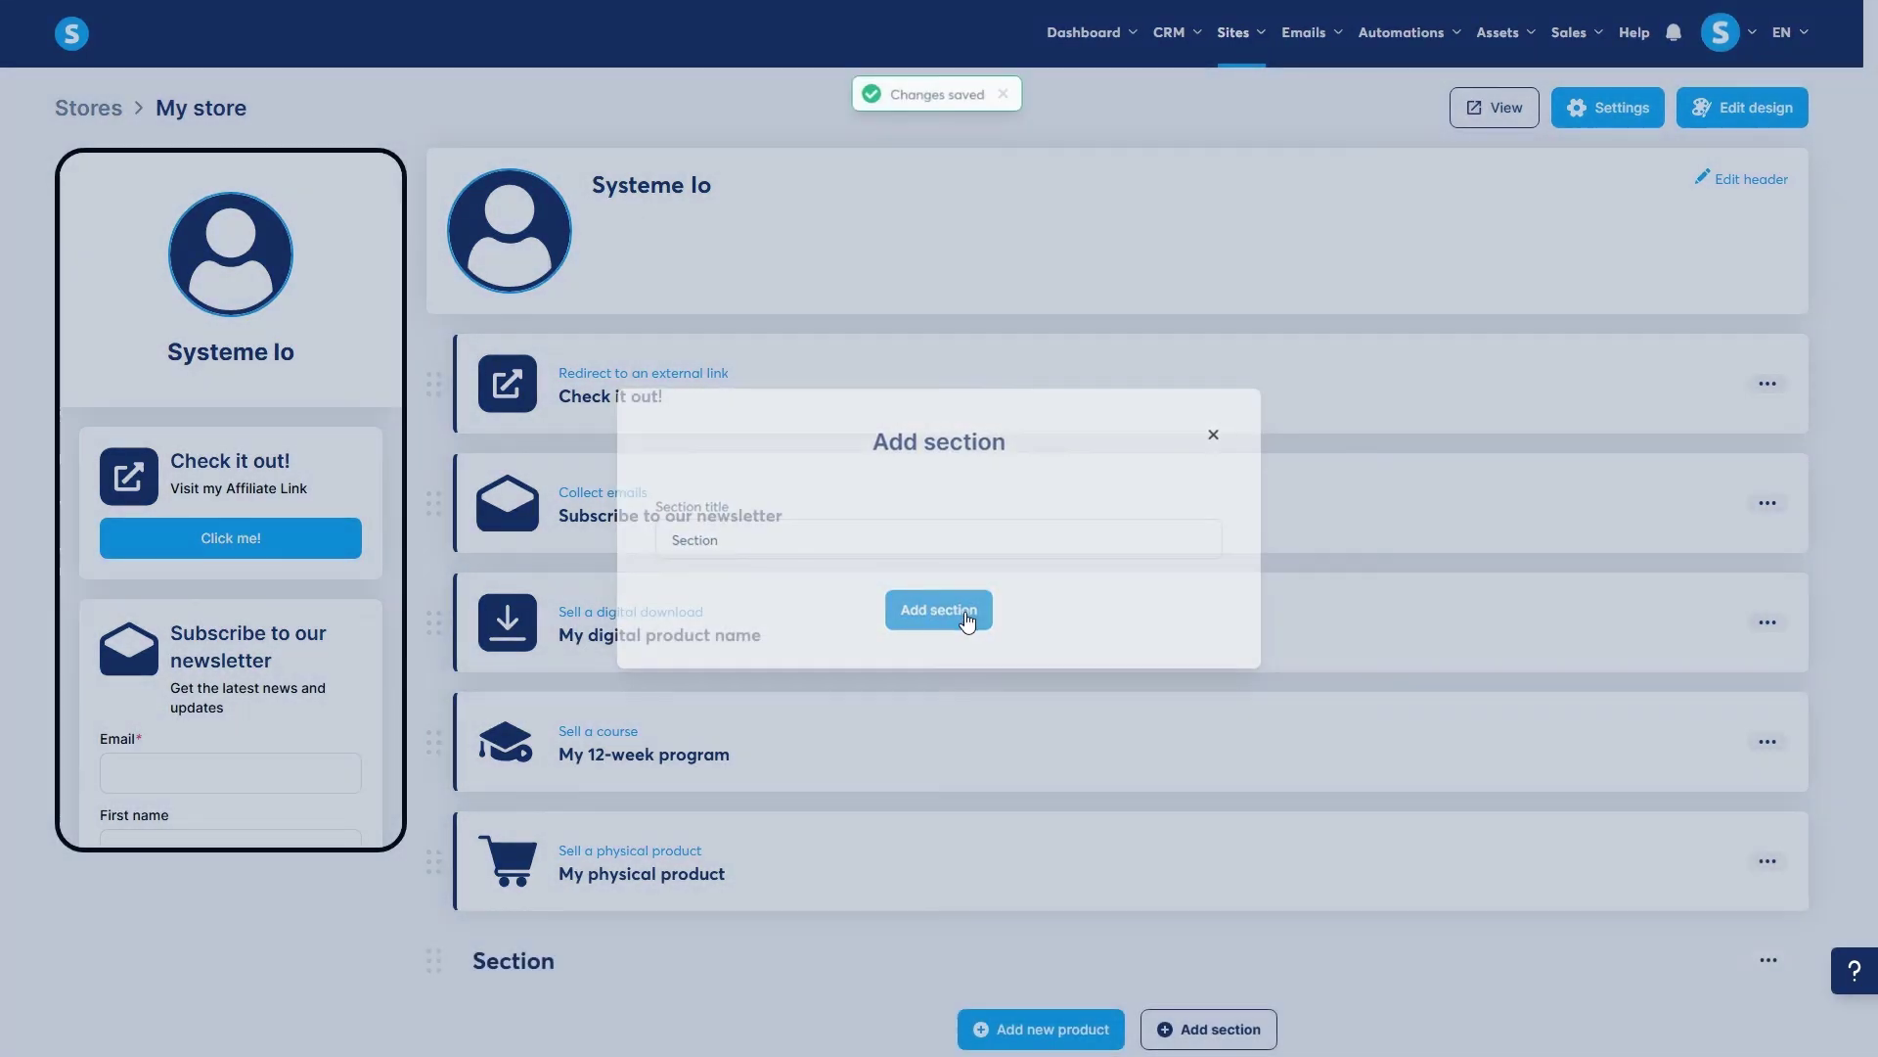
scroll(783, 783, "down", 1)
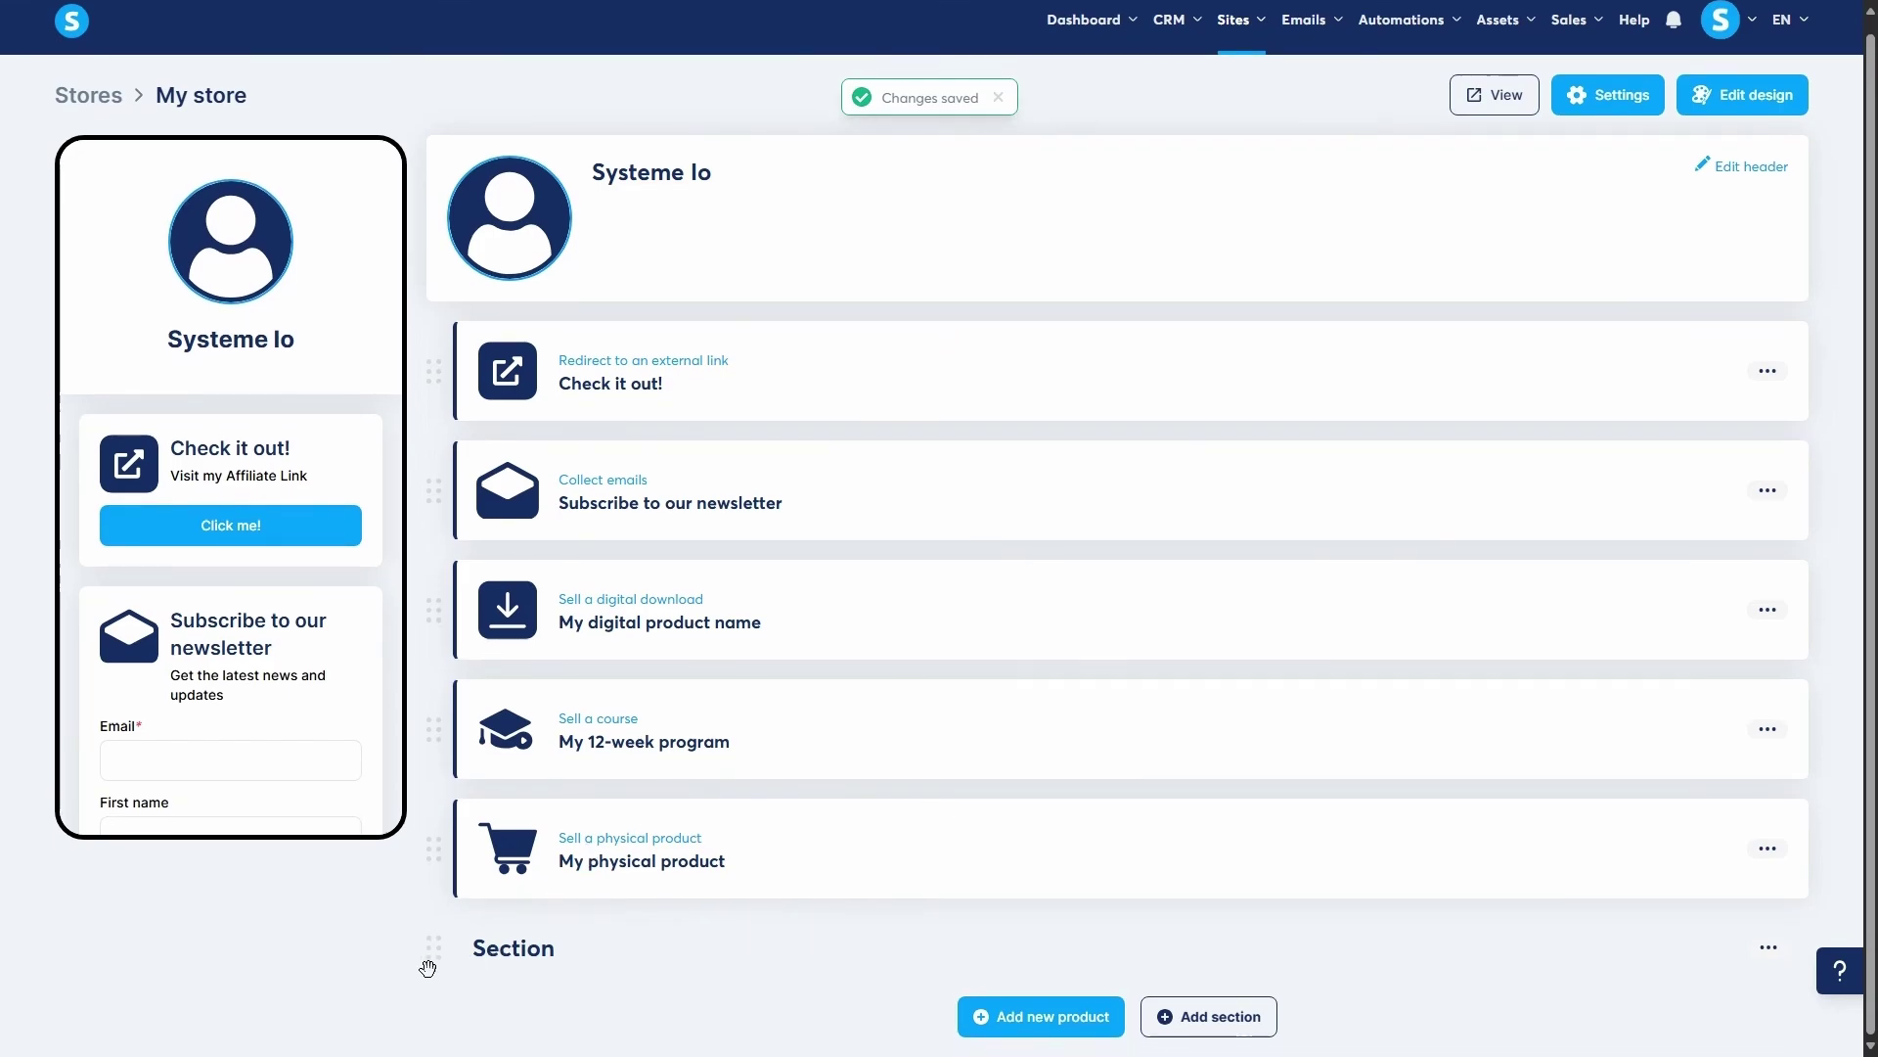
left_click_drag(430, 909, 436, 600)
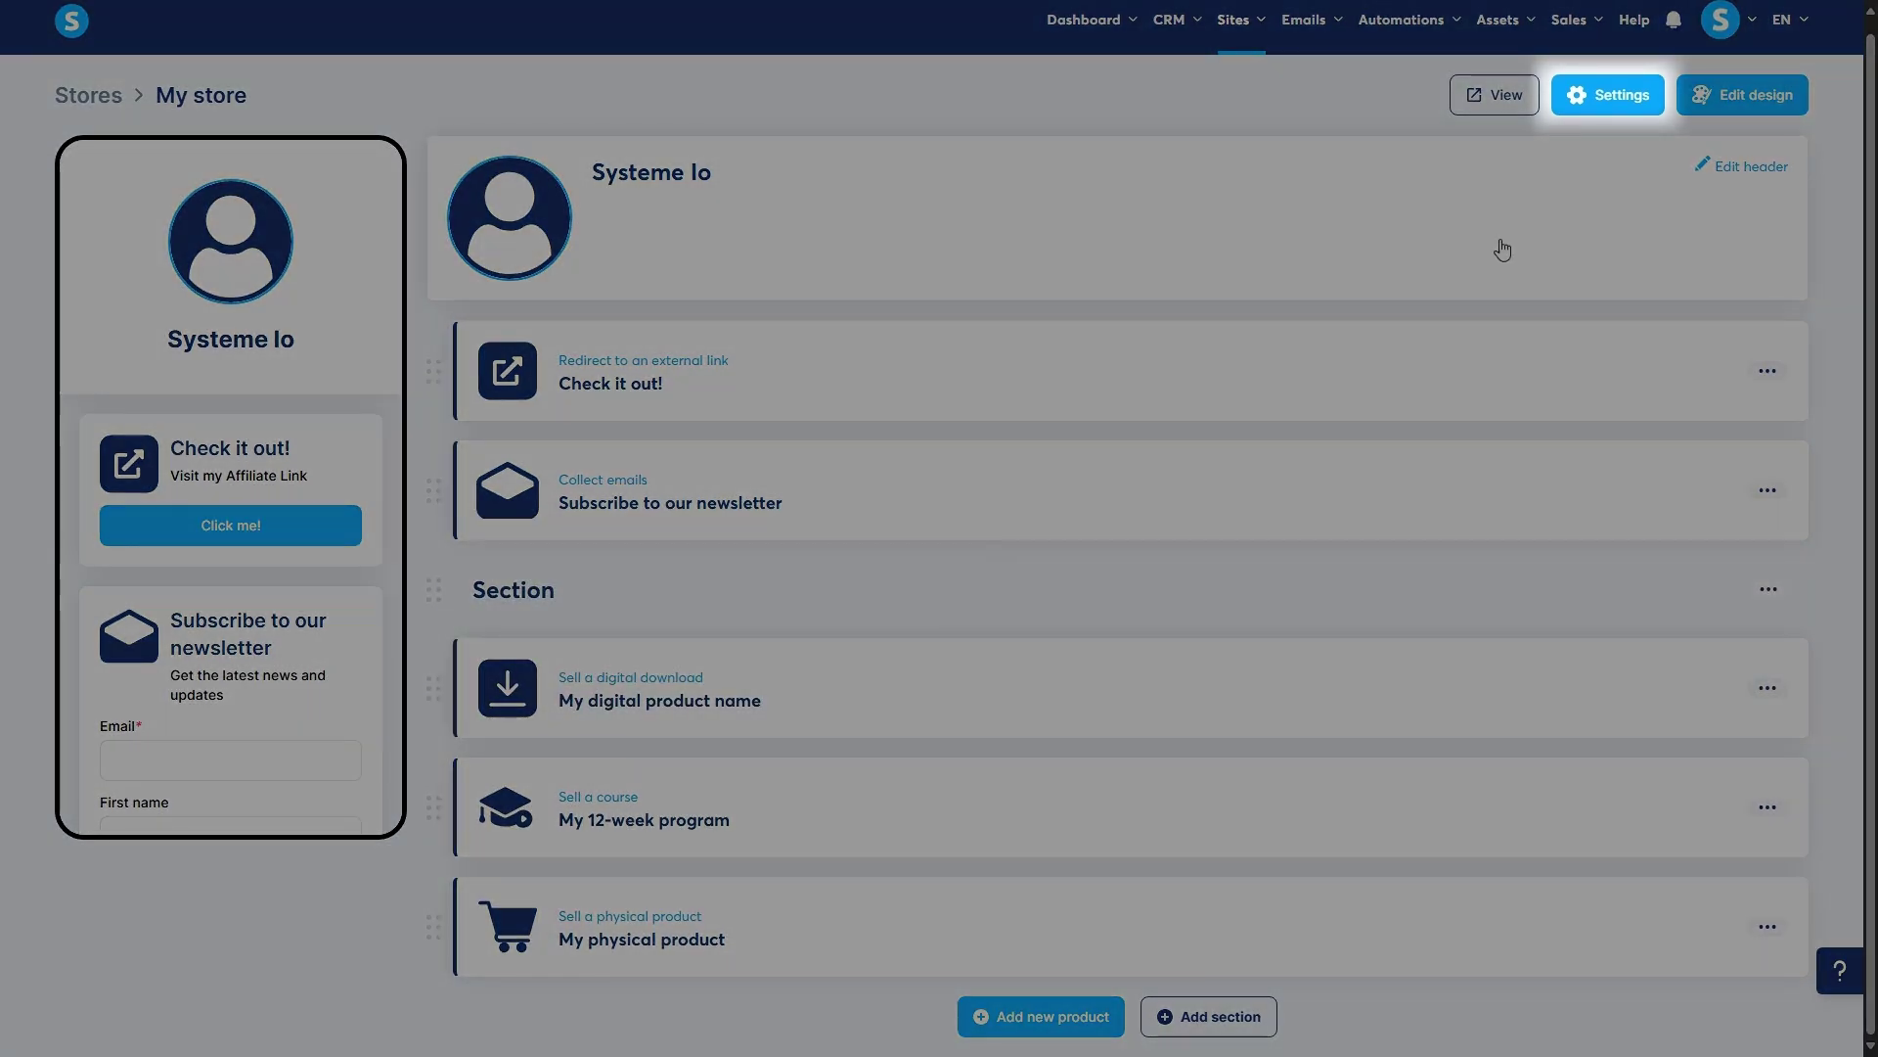
Open the store settings and review base settings, tracking code and SEO fields
left_click(1598, 95)
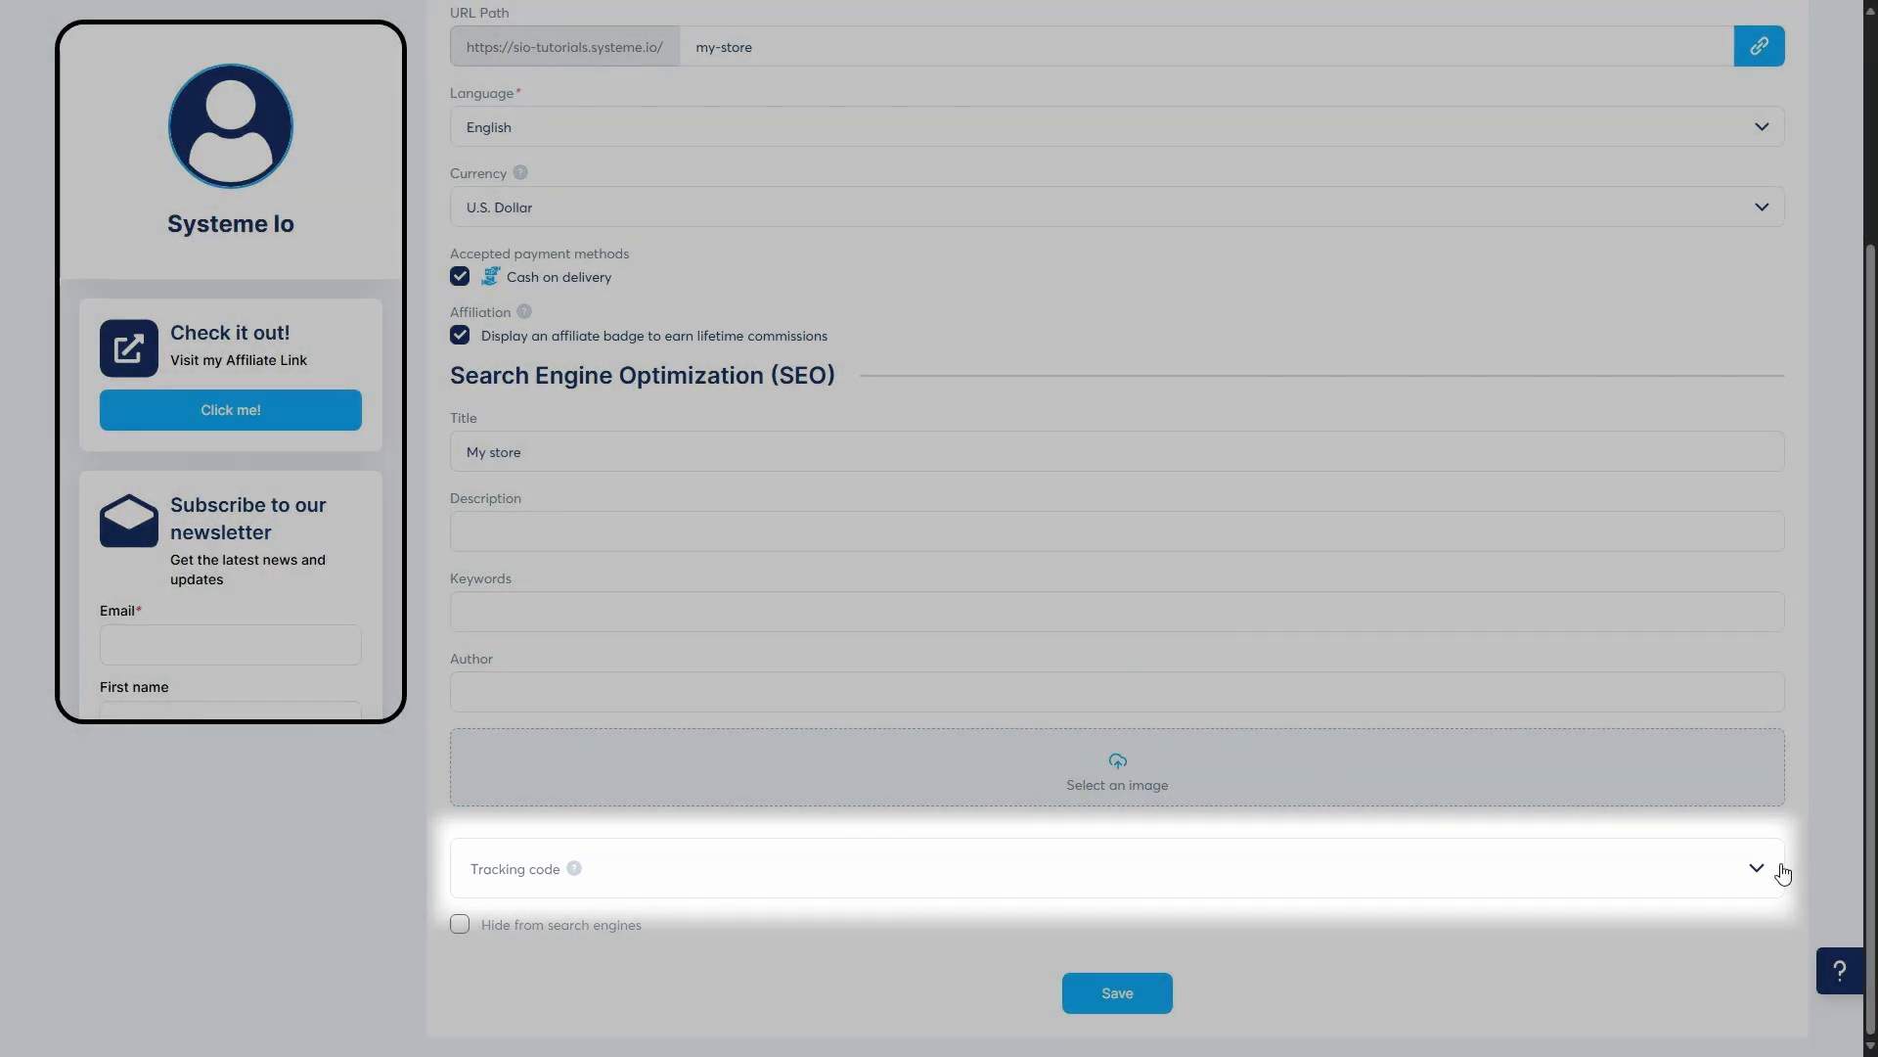
left_click(1781, 871)
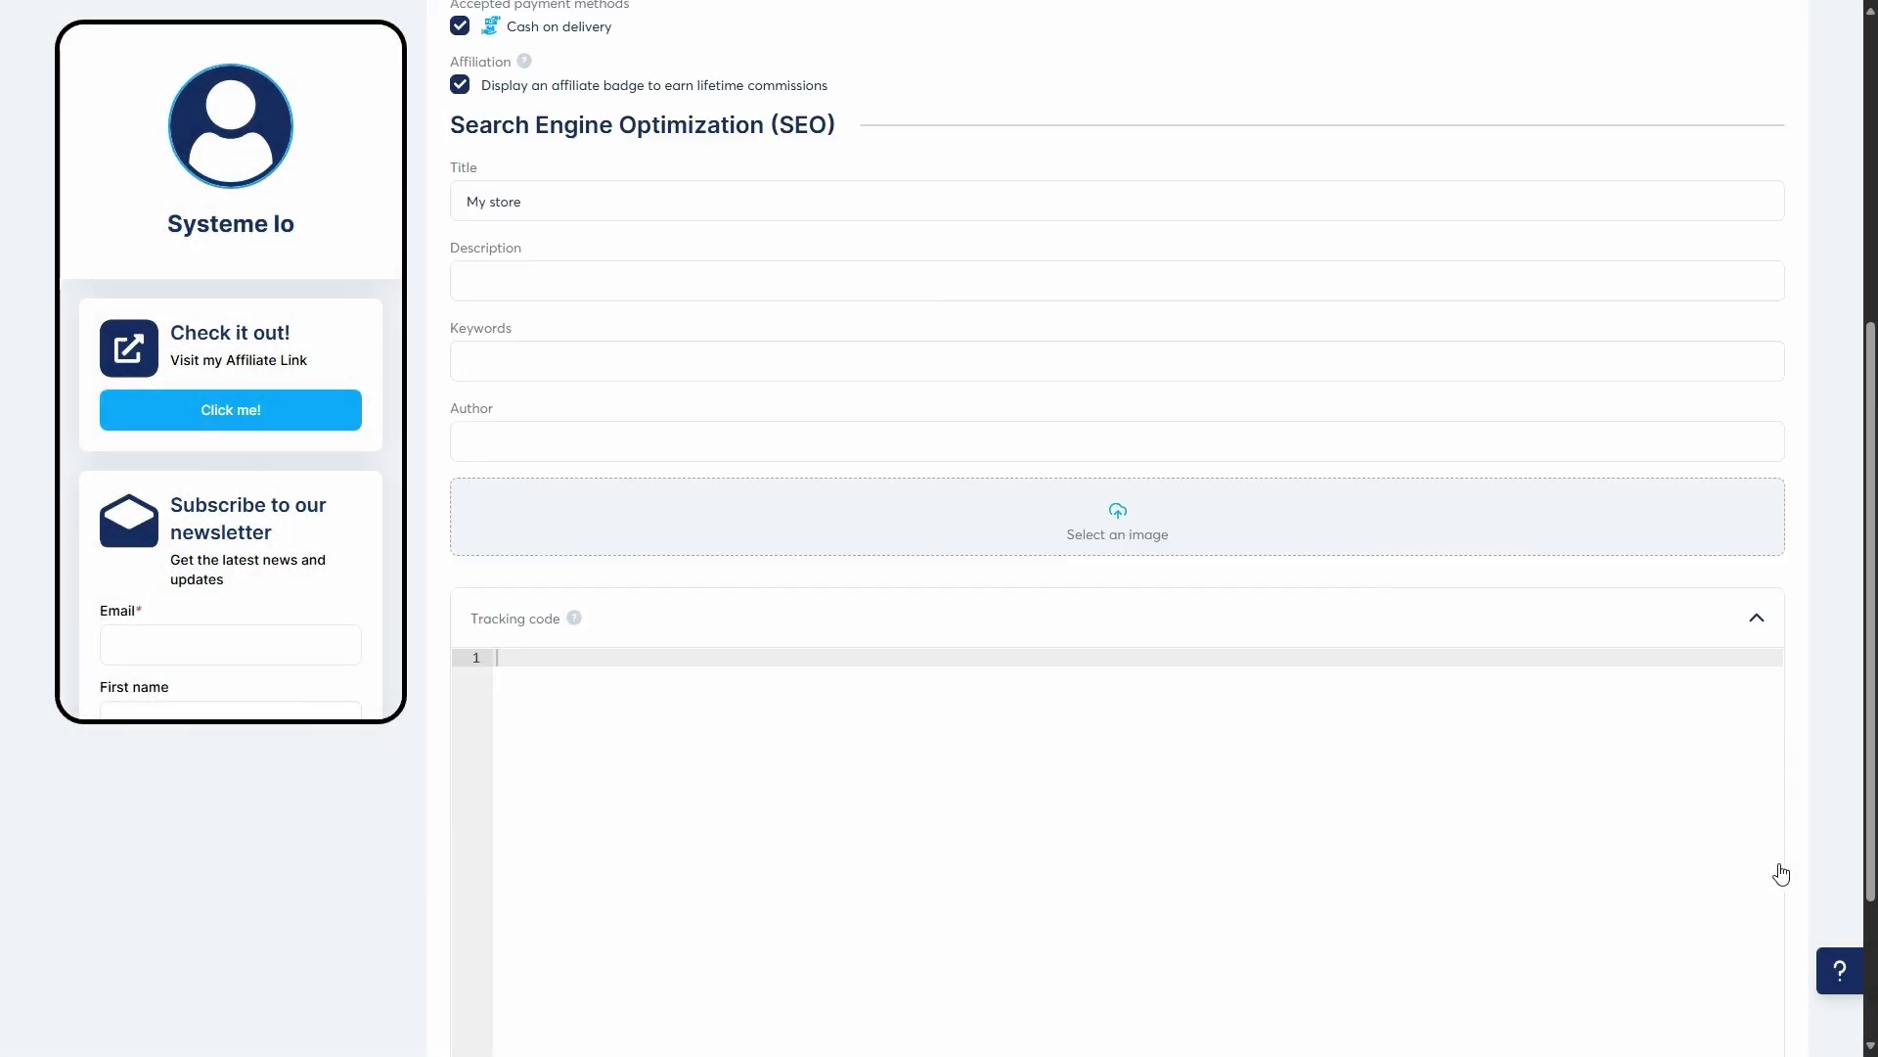
scroll(1782, 872, "up", 6)
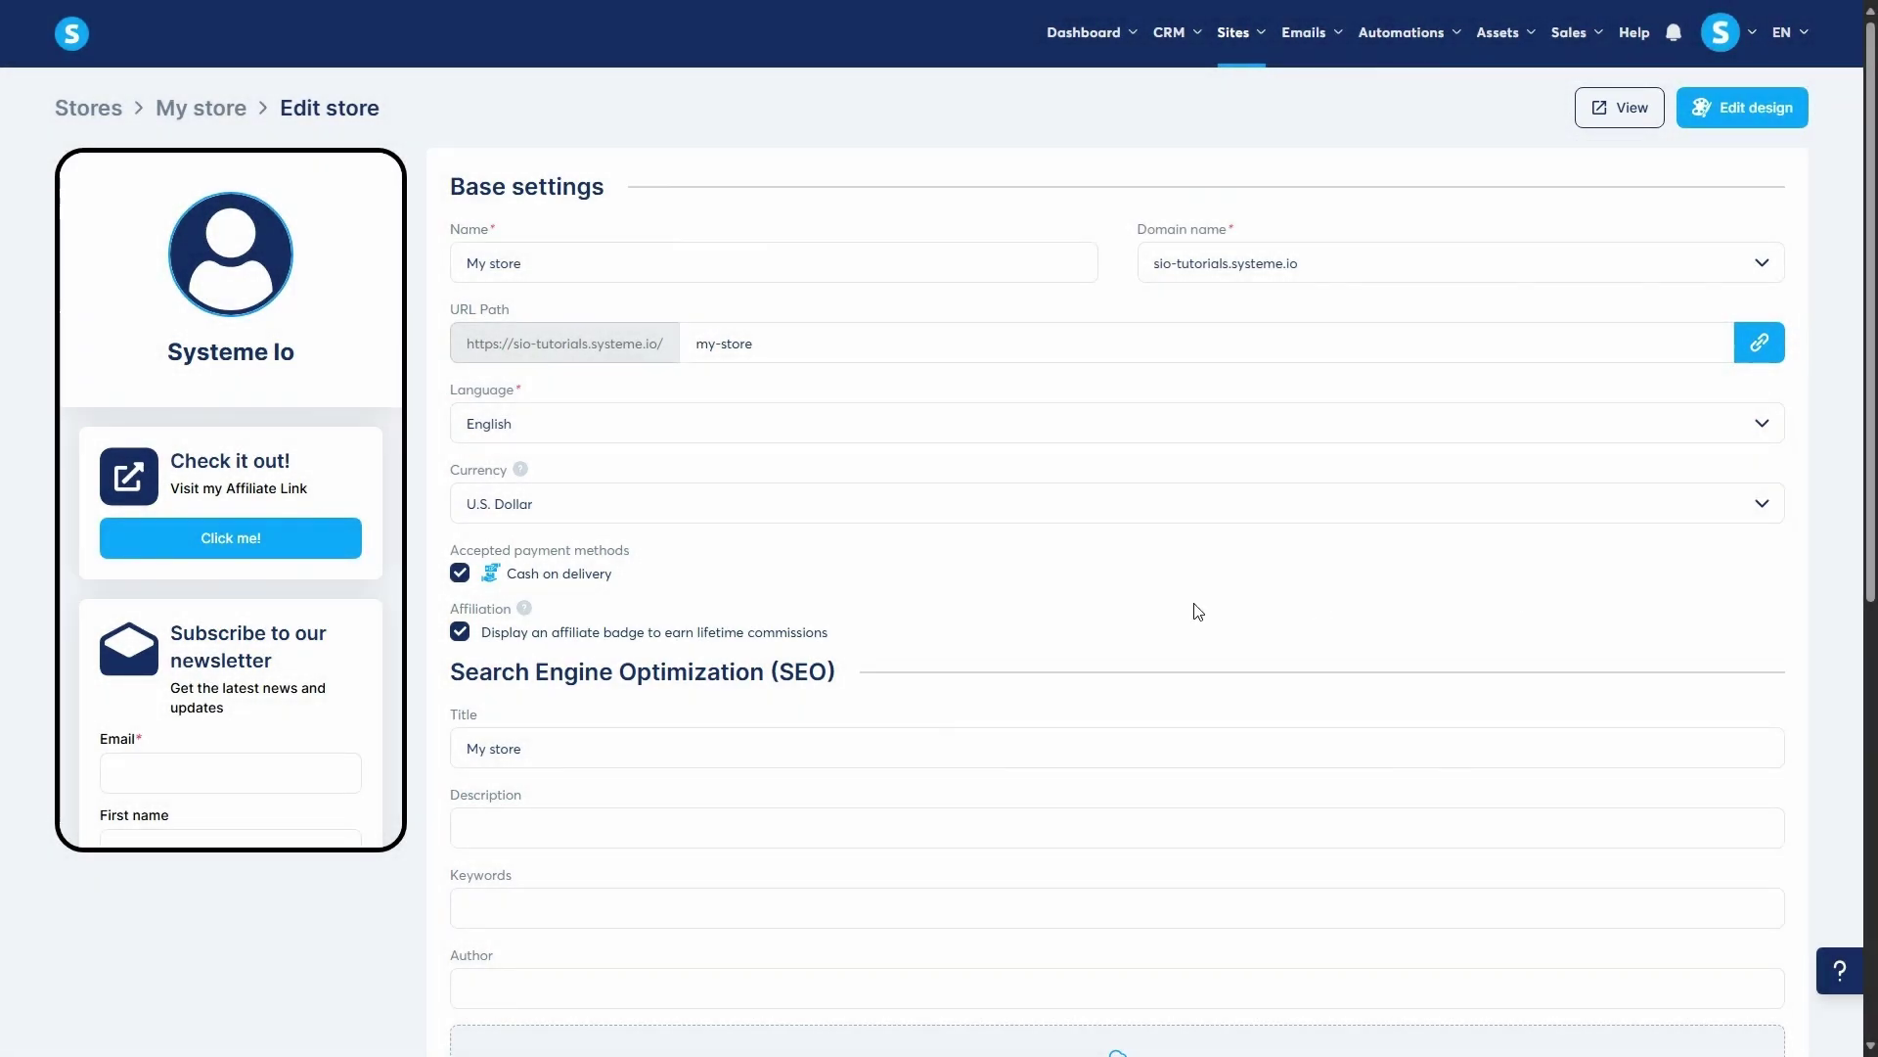
scroll(269, 486, "down", 5)
scroll(270, 490, "down", 3)
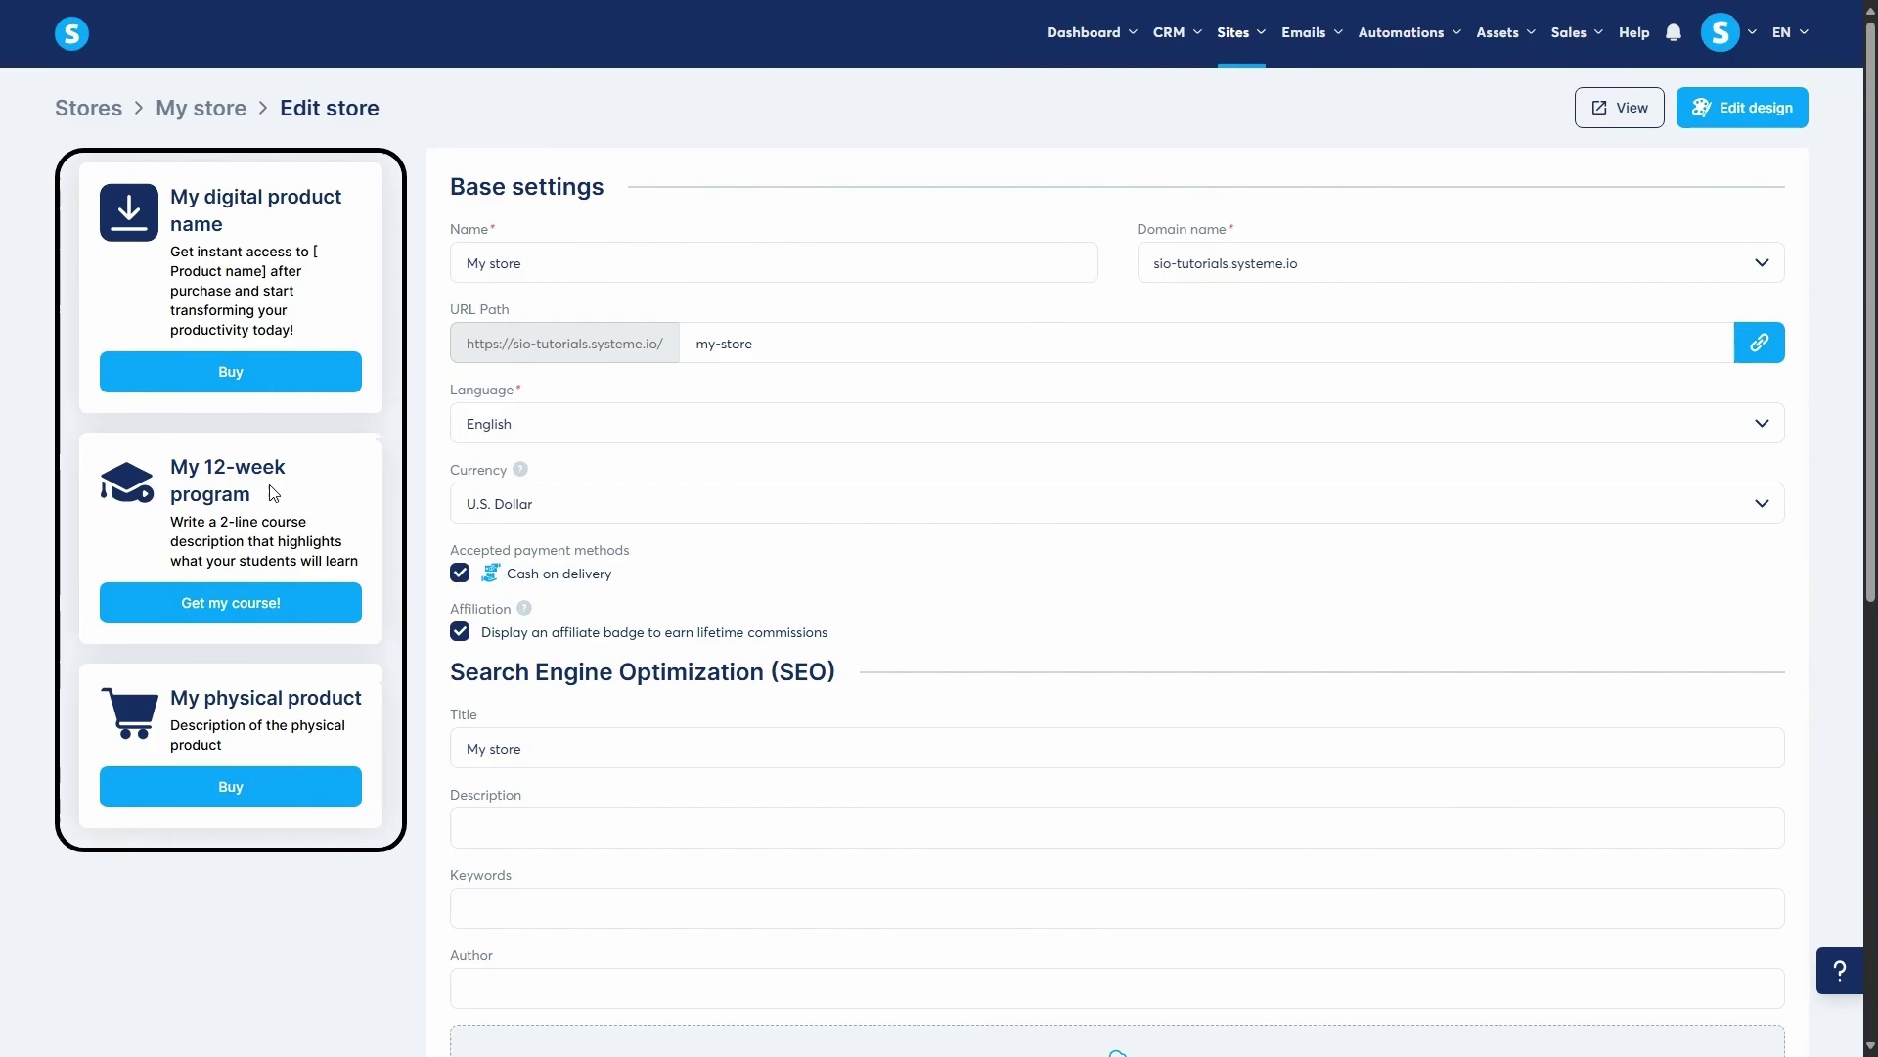
scroll(273, 492, "up", 8)
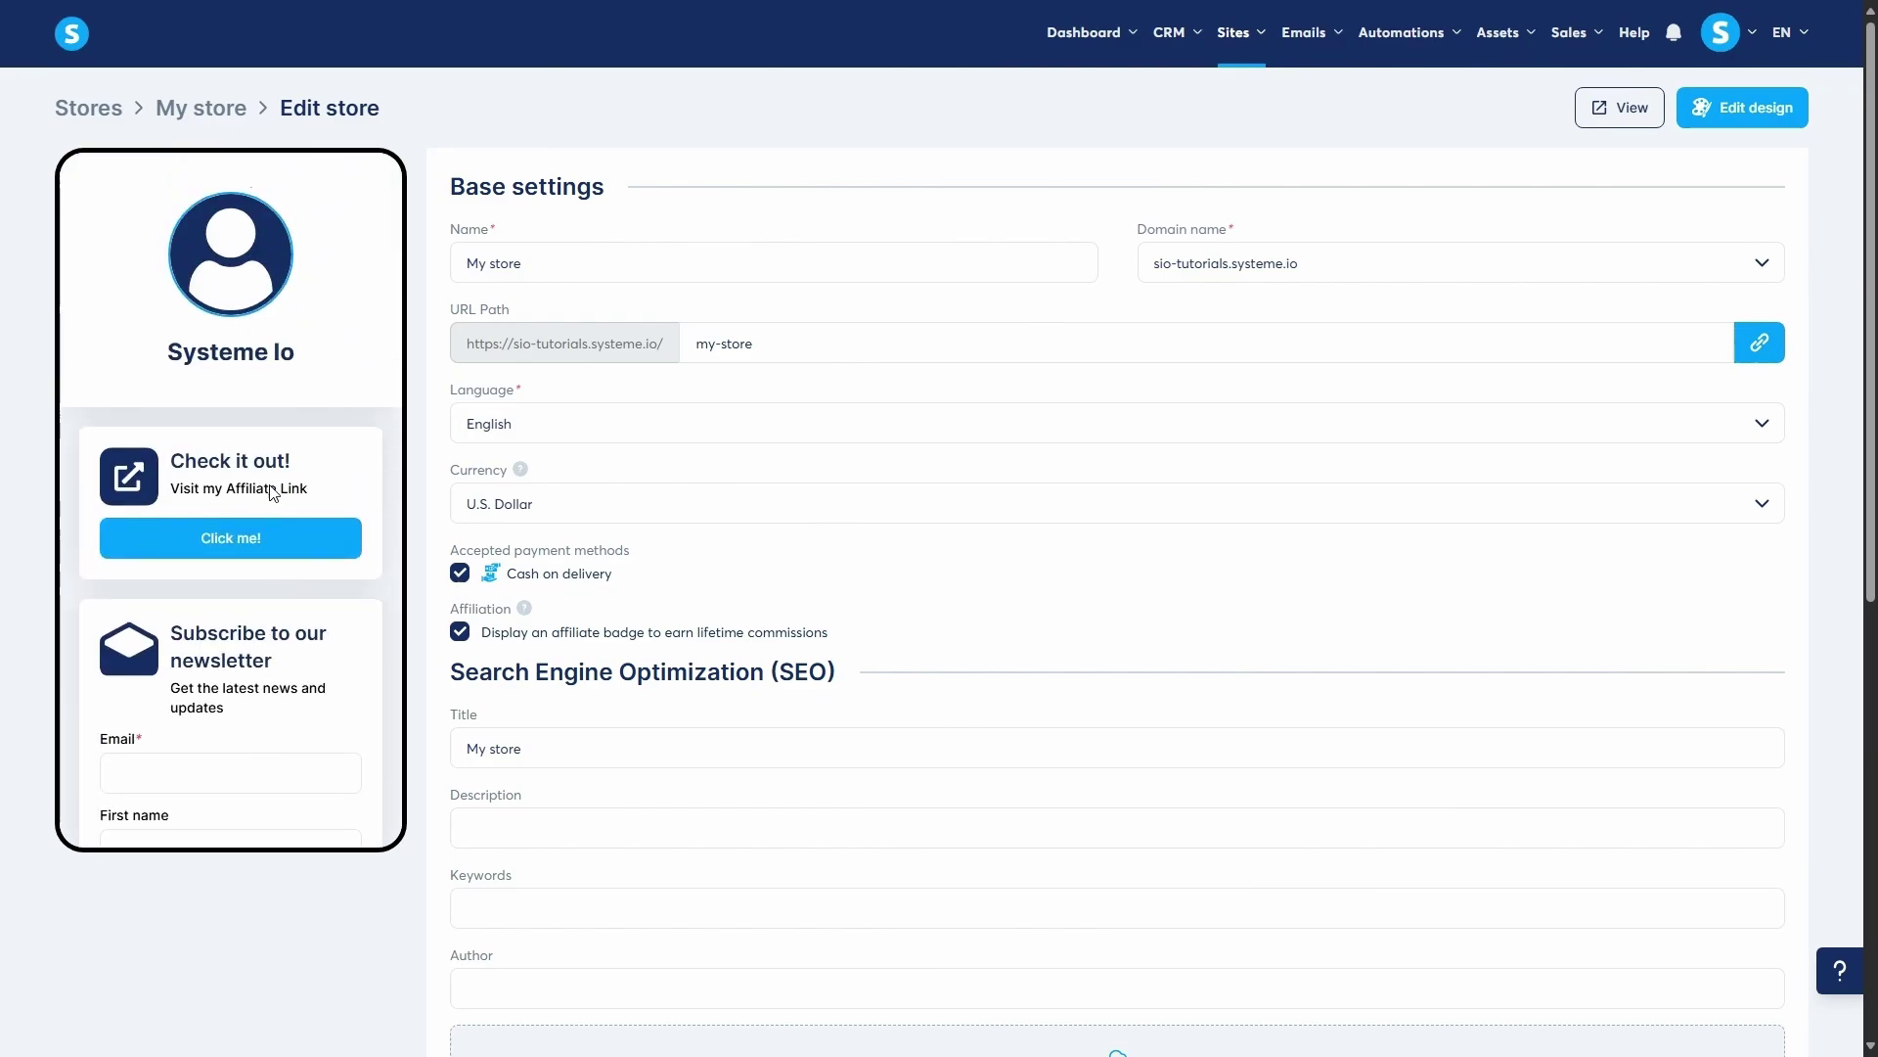